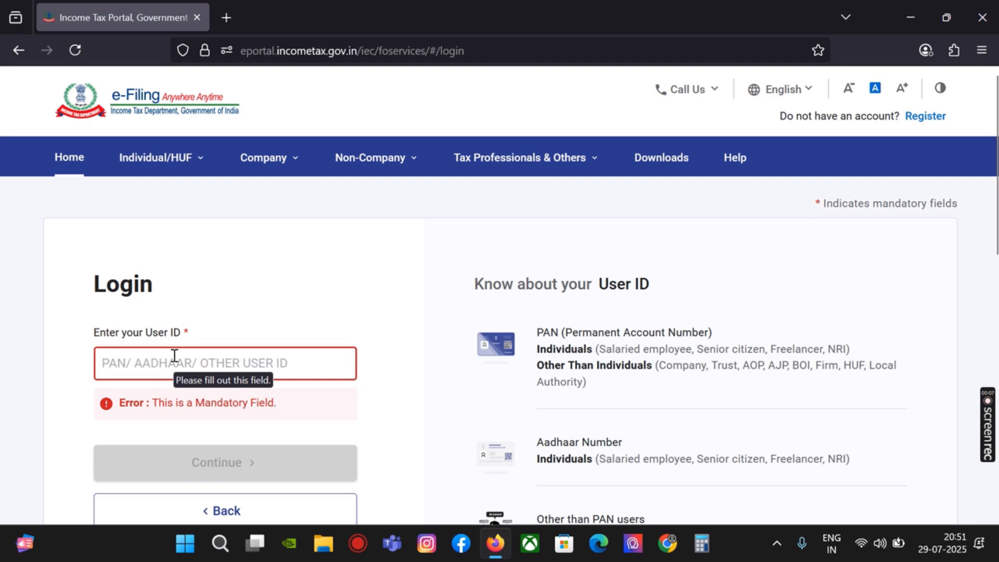
pyautogui.click(370, 157)
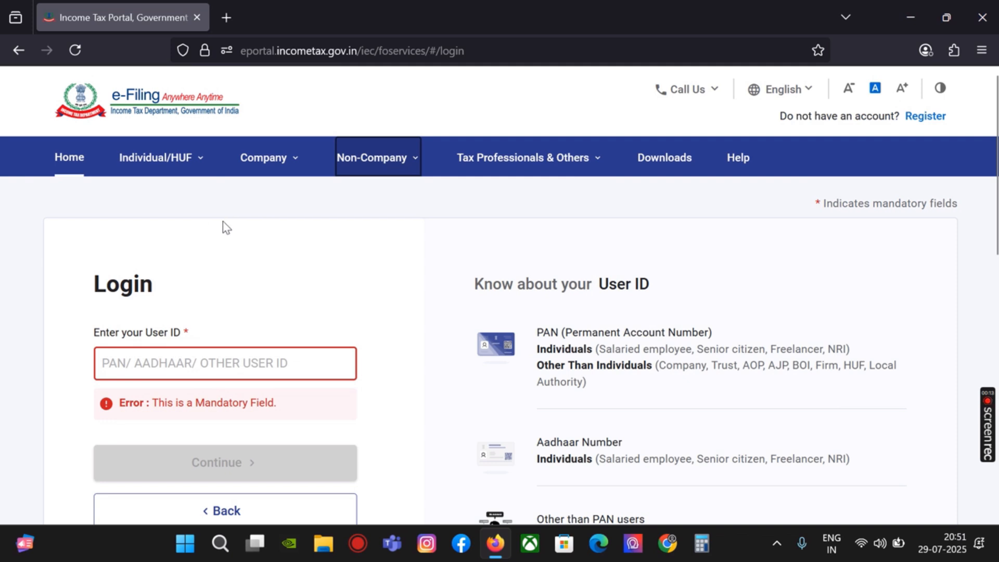
pyautogui.click(182, 360)
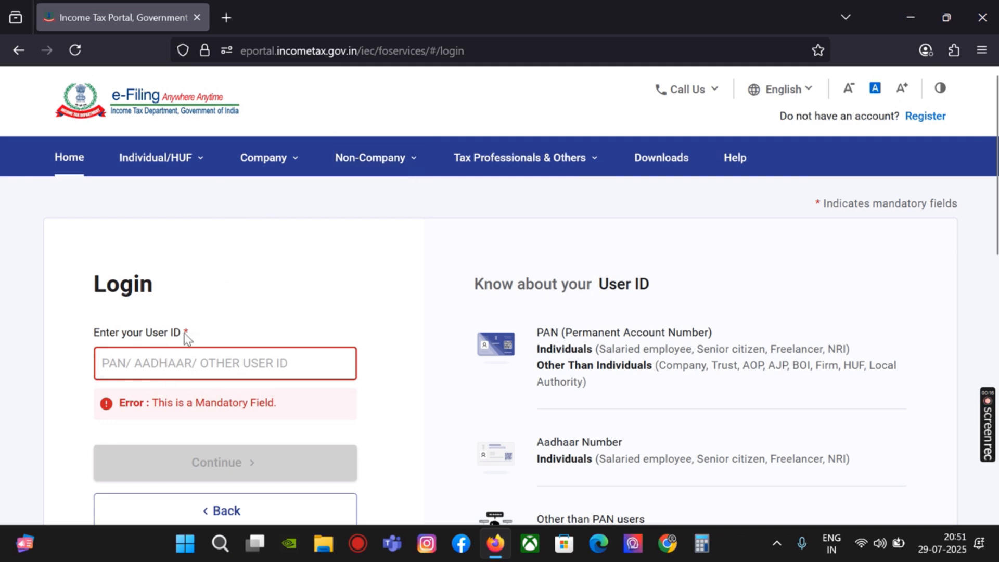
pyautogui.scroll(-3, 180, 337)
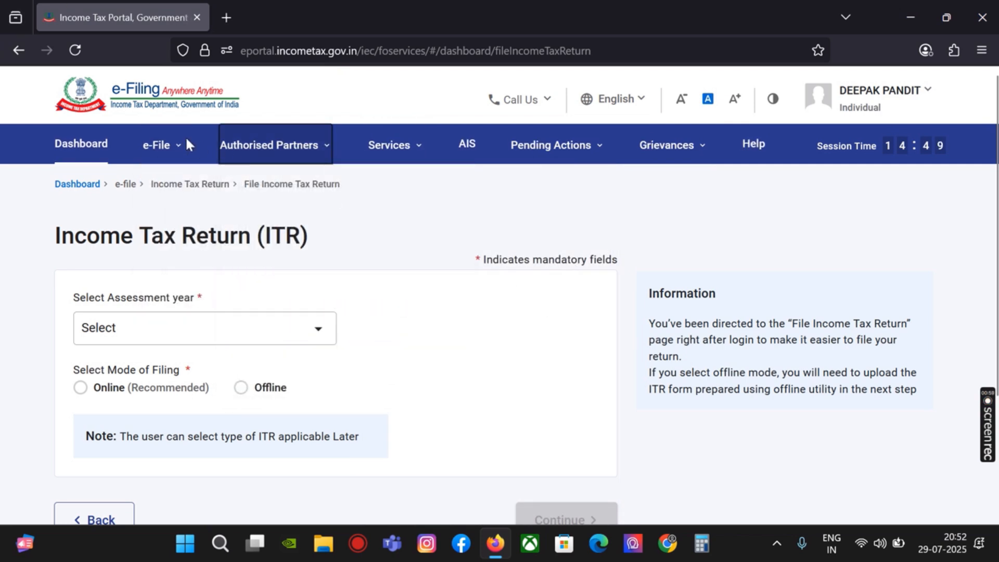
# Step: Show the Income Tax Returns options under e-File
pyautogui.click(174, 148)
pyautogui.click(174, 148)
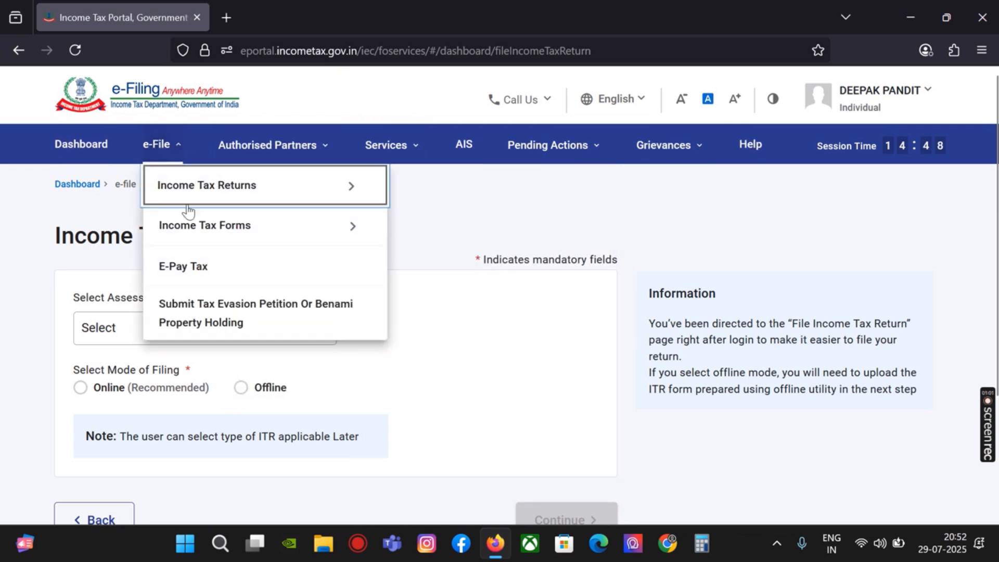
pyautogui.click(346, 194)
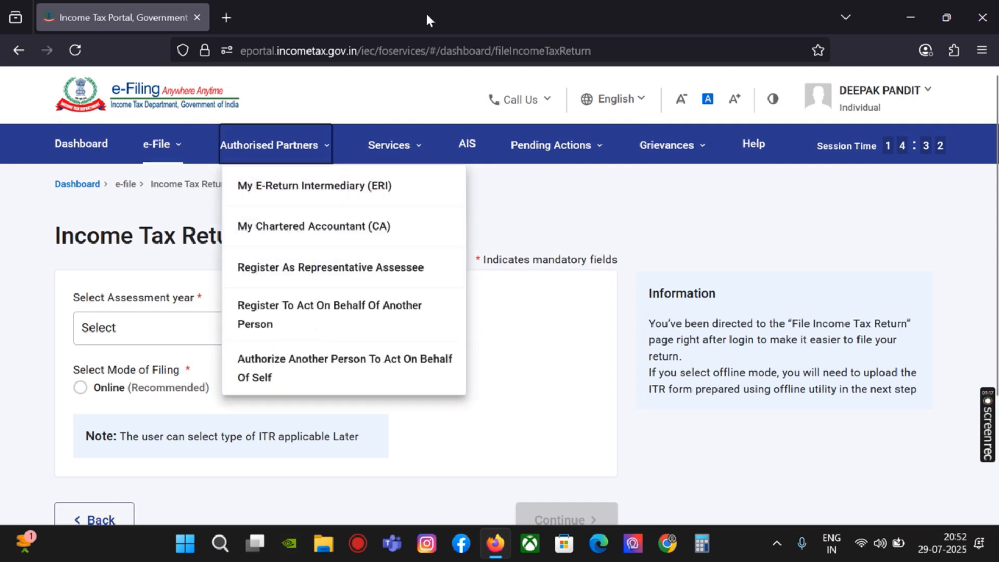
# Step: Go from the e-Filing site to the AIS Compliance Portal and open its Annual Information Statement page
pyautogui.click(471, 151)
pyautogui.click(619, 404)
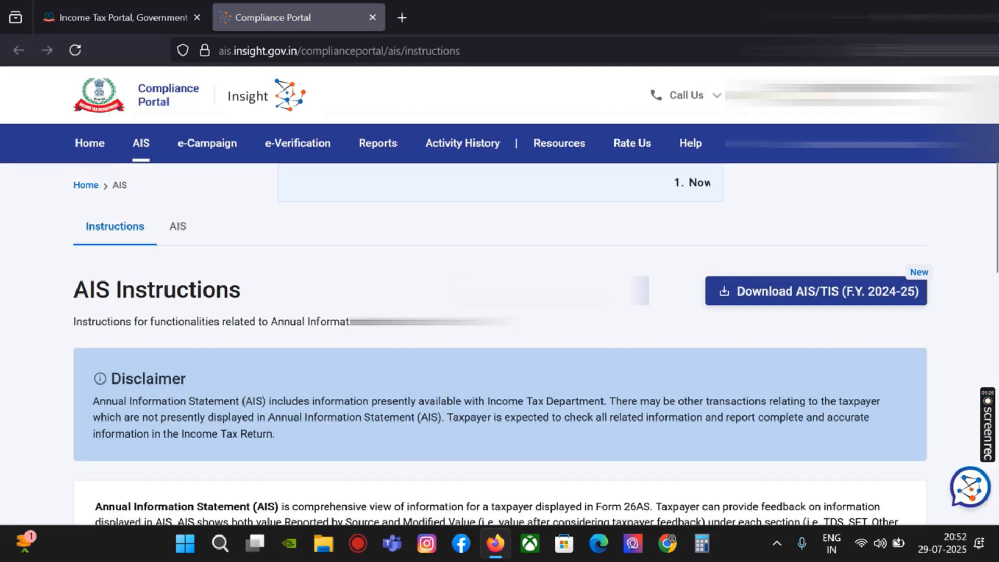
pyautogui.scroll(-2, 174, 144)
pyautogui.click(178, 94)
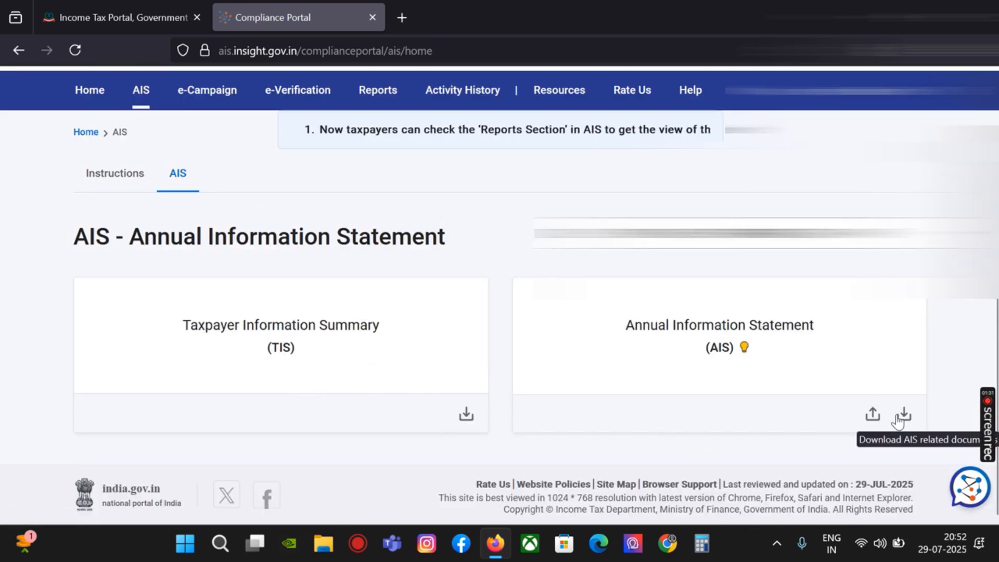
# Step: View the PDF download option for the Taxpayer Information Summary (TIS) and close it
pyautogui.click(467, 415)
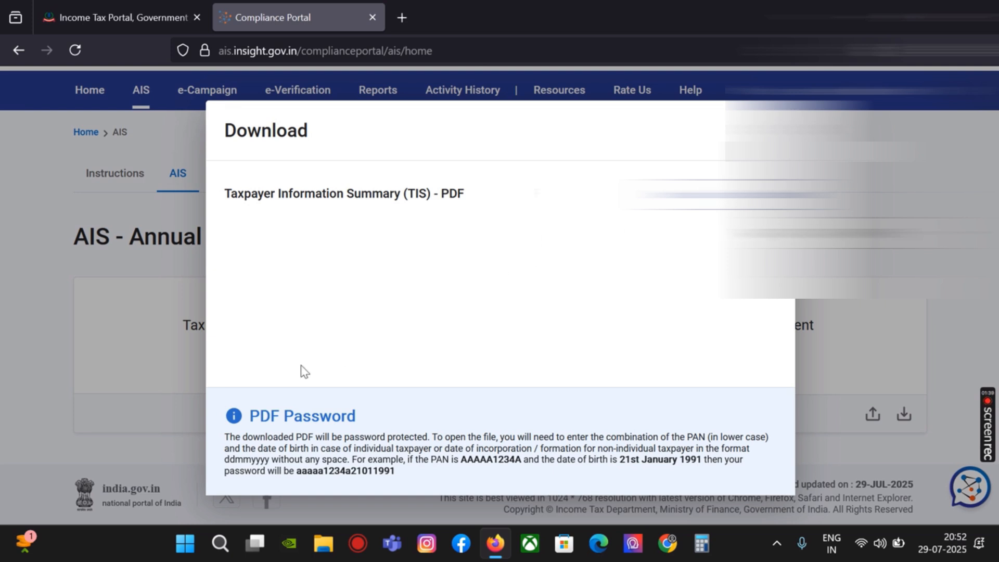
pyautogui.click(772, 130)
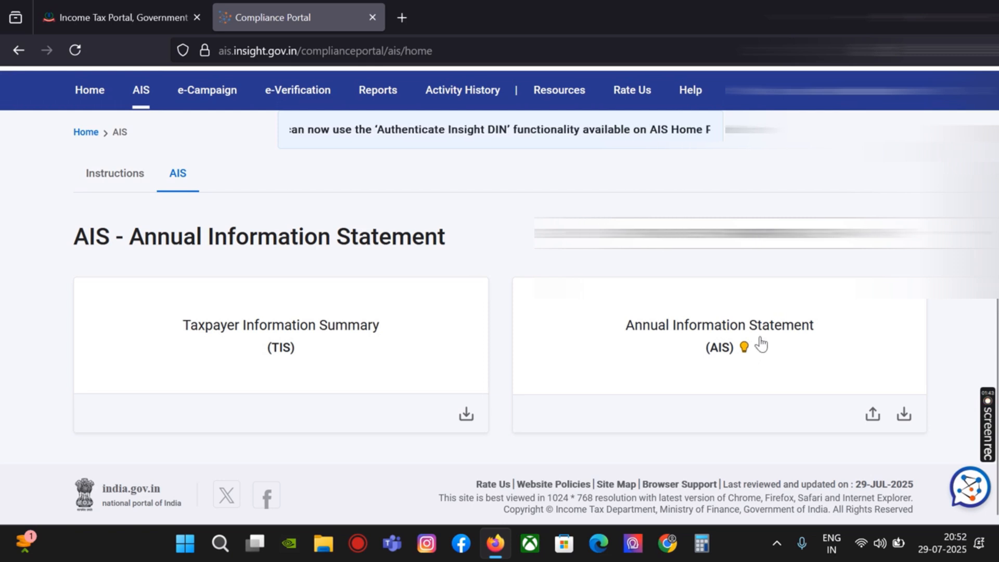
pyautogui.scroll(1, 756, 342)
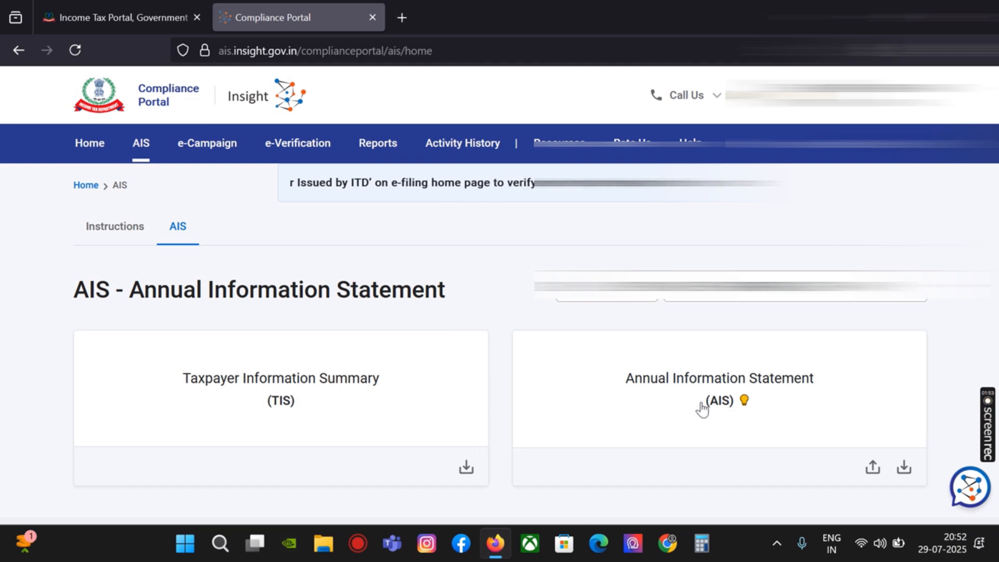
# Step: Visit the Compliance Portal's home page and return to the e-Filing site, closing the Compliance Portal
pyautogui.click(86, 147)
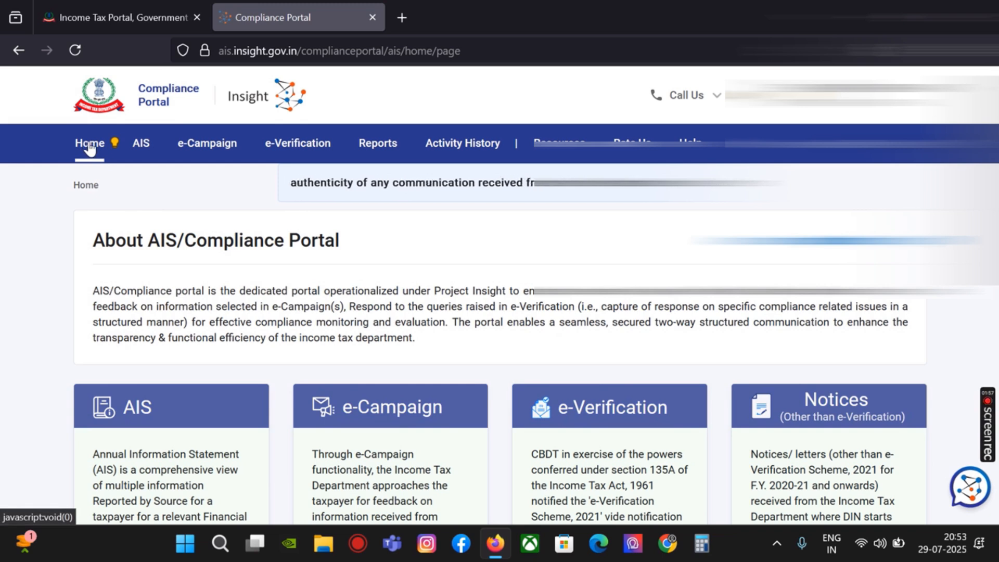
pyautogui.click(101, 16)
pyautogui.middleClick(350, 15)
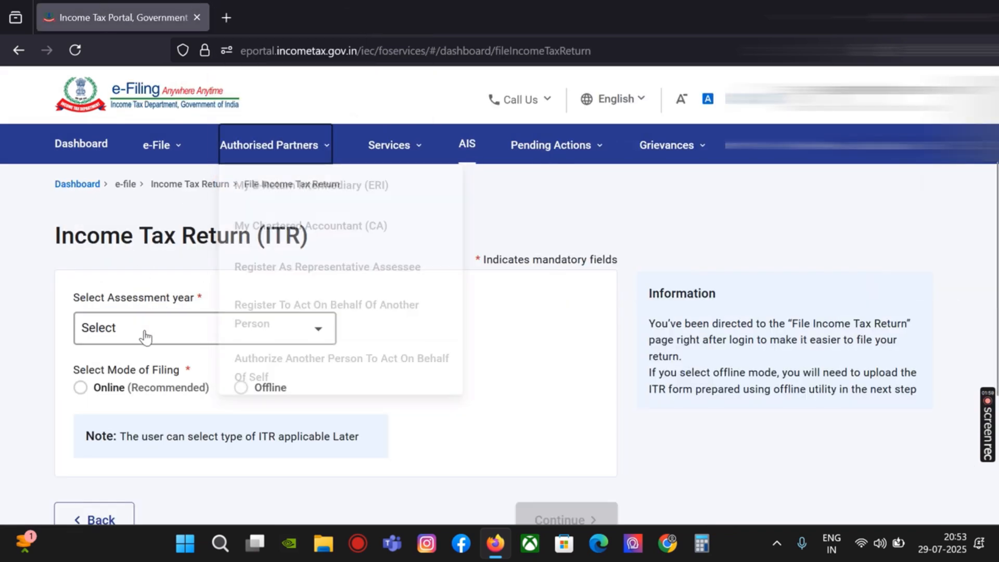
# Step: Select assessment year 2025-26 (Current A.Y.) with the Online mode of filing and proceed
pyautogui.scroll(-3, 415, 285)
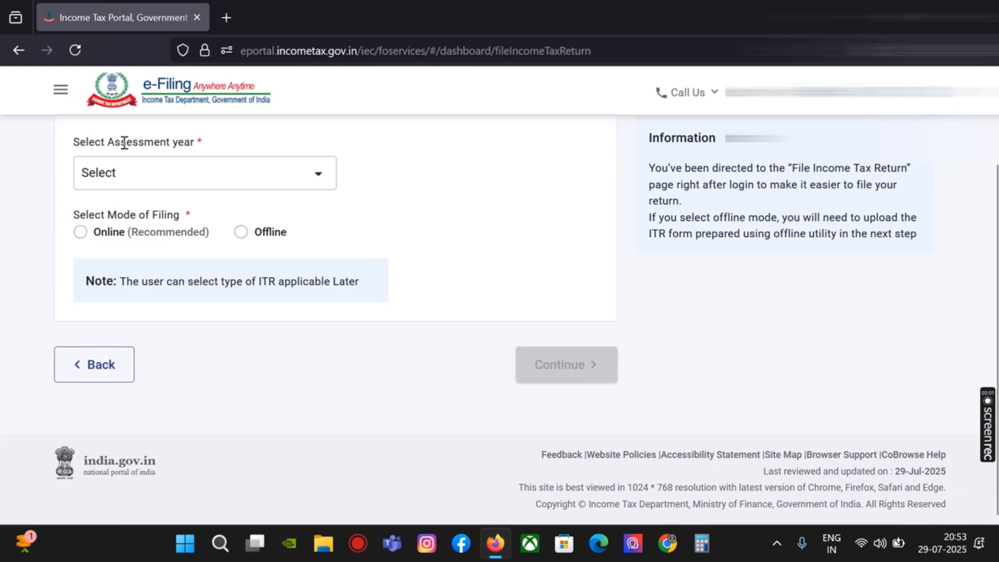
pyautogui.click(271, 178)
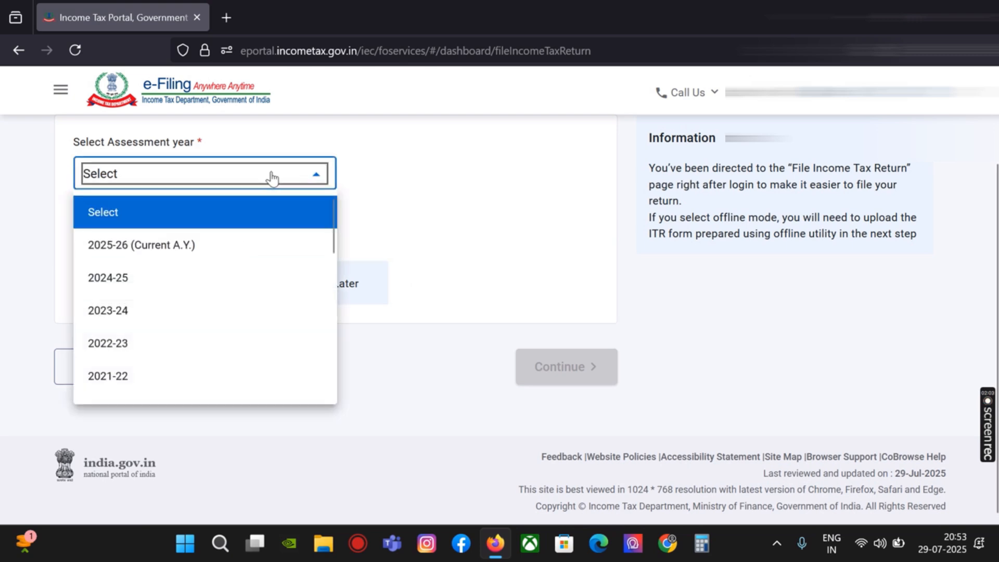
pyautogui.click(128, 247)
pyautogui.click(91, 236)
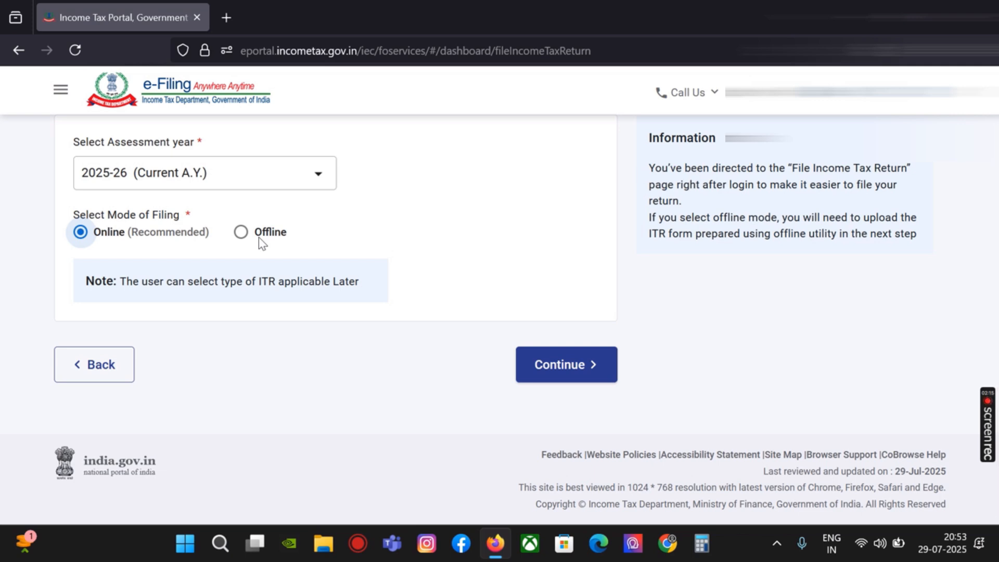
pyautogui.click(547, 364)
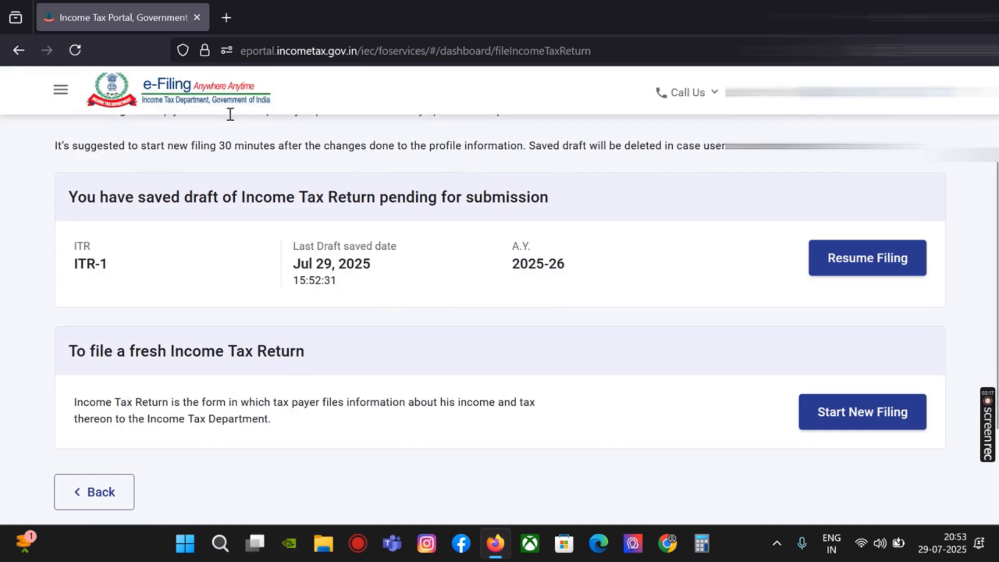
# Step: Compare the choices of resuming the saved ITR-1 draft and filing a fresh income tax return
pyautogui.scroll(3, 404, 296)
pyautogui.scroll(-5, 391, 299)
pyautogui.scroll(3, 363, 284)
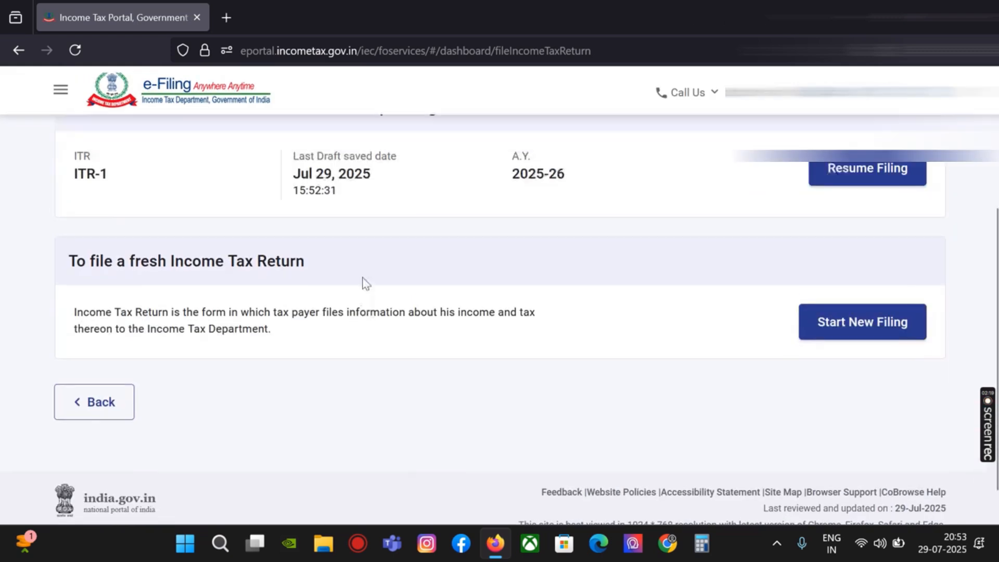
pyautogui.scroll(-3, 91, 243)
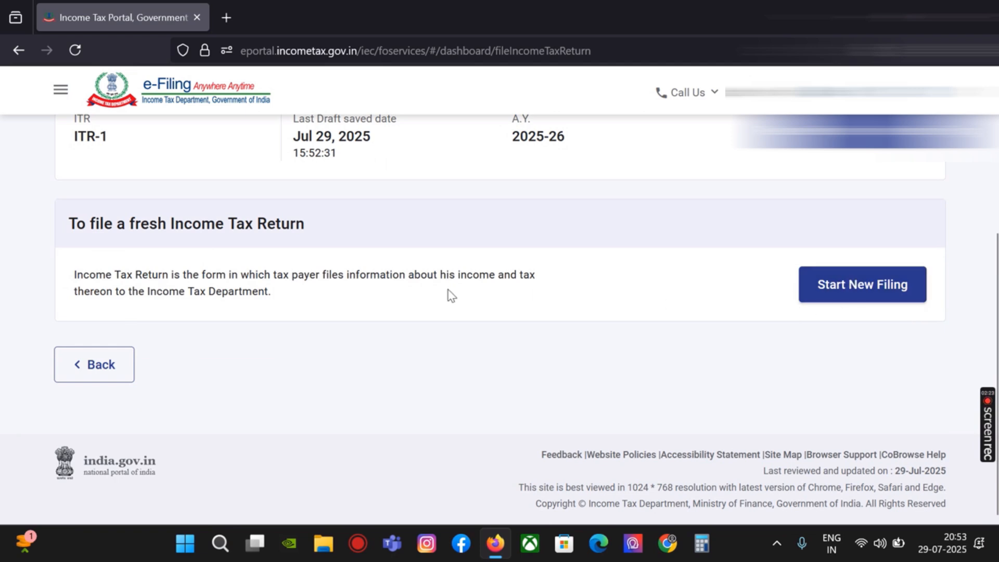
pyautogui.scroll(5, 521, 307)
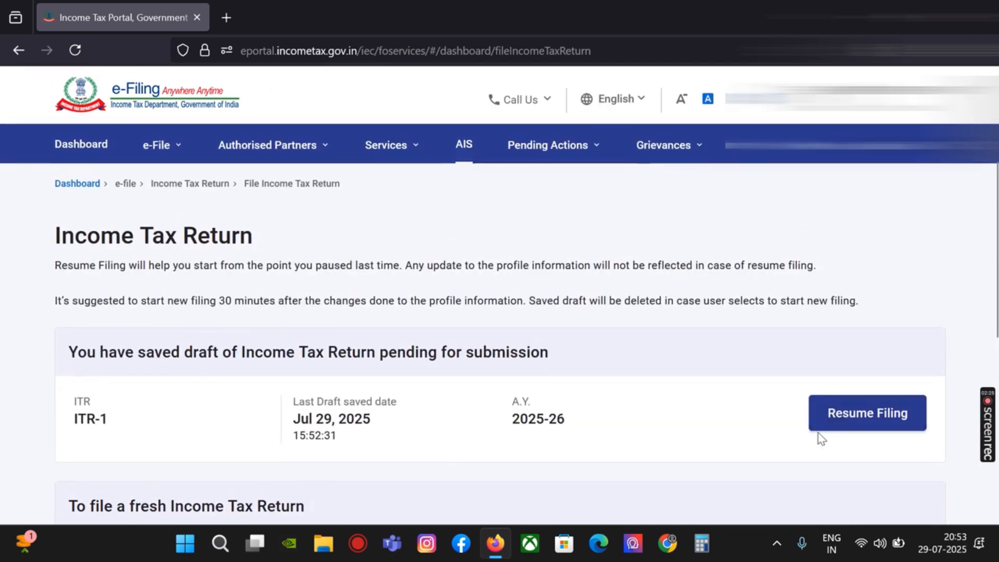
pyautogui.scroll(-5, 819, 439)
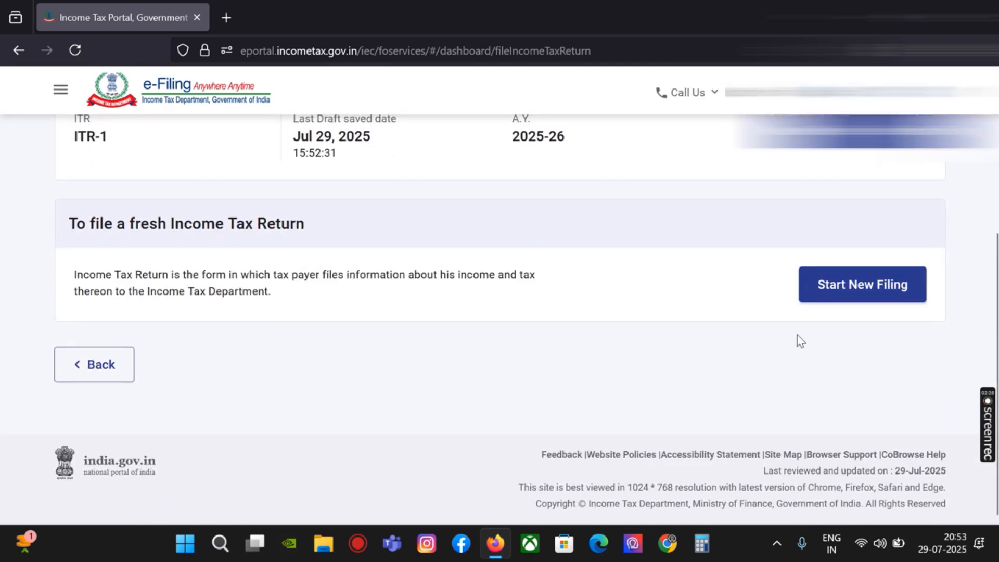
# Step: Start a new filing as Individual to view the selectable ITR forms, and go back to the assessment year selection
pyautogui.click(854, 294)
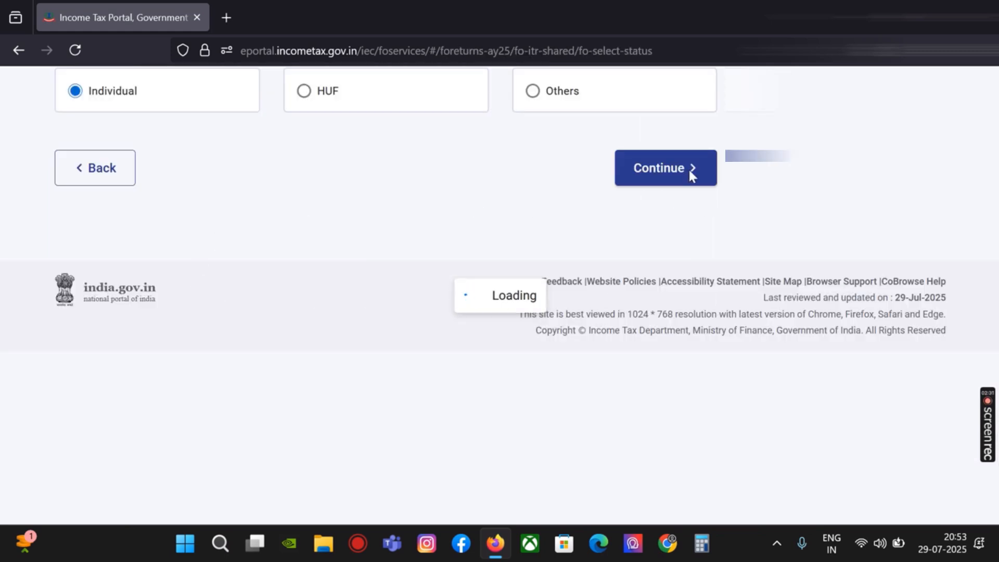
pyautogui.click(661, 463)
pyautogui.click(146, 377)
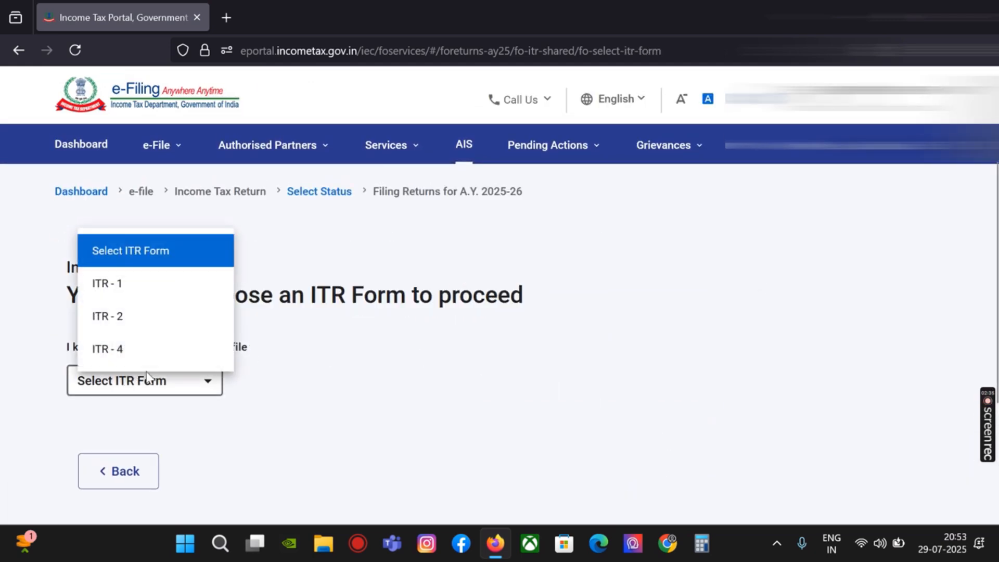
pyautogui.scroll(-3, 183, 314)
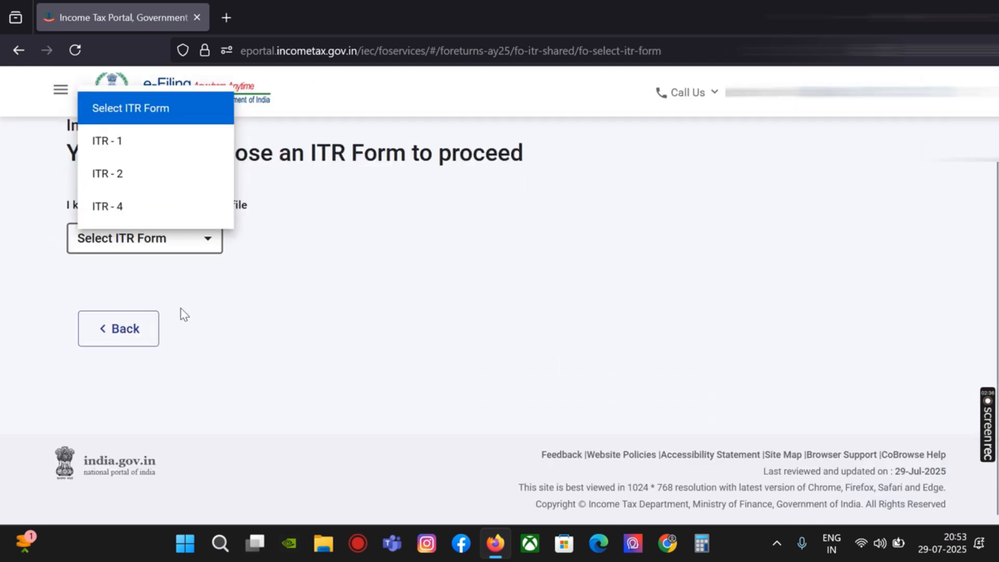
pyautogui.click(413, 259)
pyautogui.click(114, 323)
pyautogui.click(102, 336)
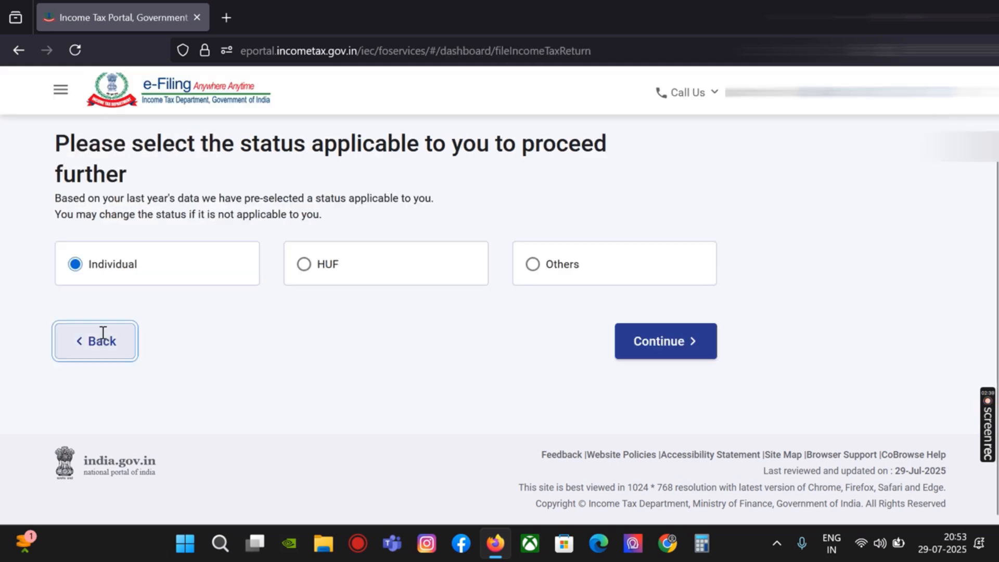
# Step: Choose assessment year 2025-26 (Current A.Y.) and Online filing for the income tax return, and continue
pyautogui.click(110, 224)
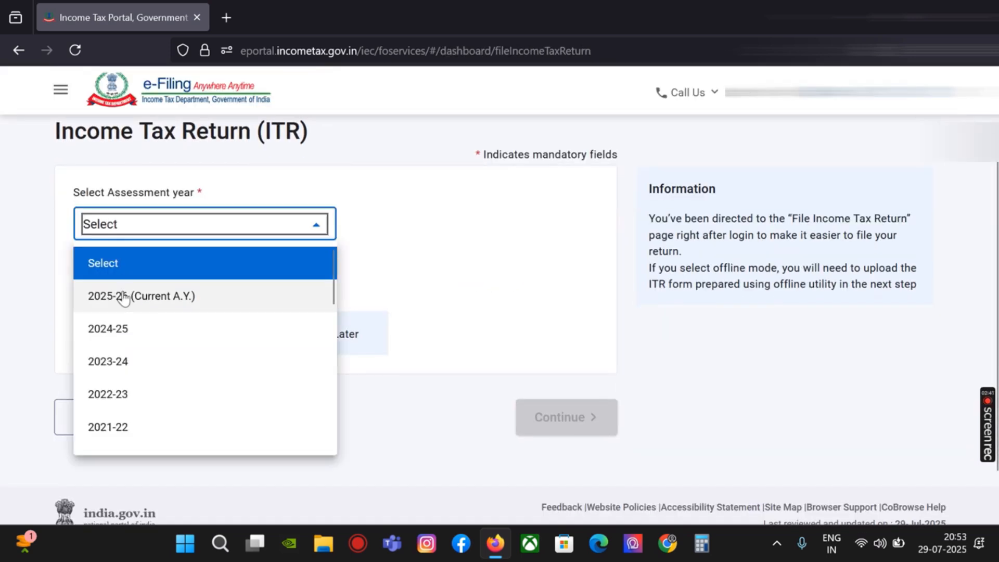
pyautogui.click(134, 345)
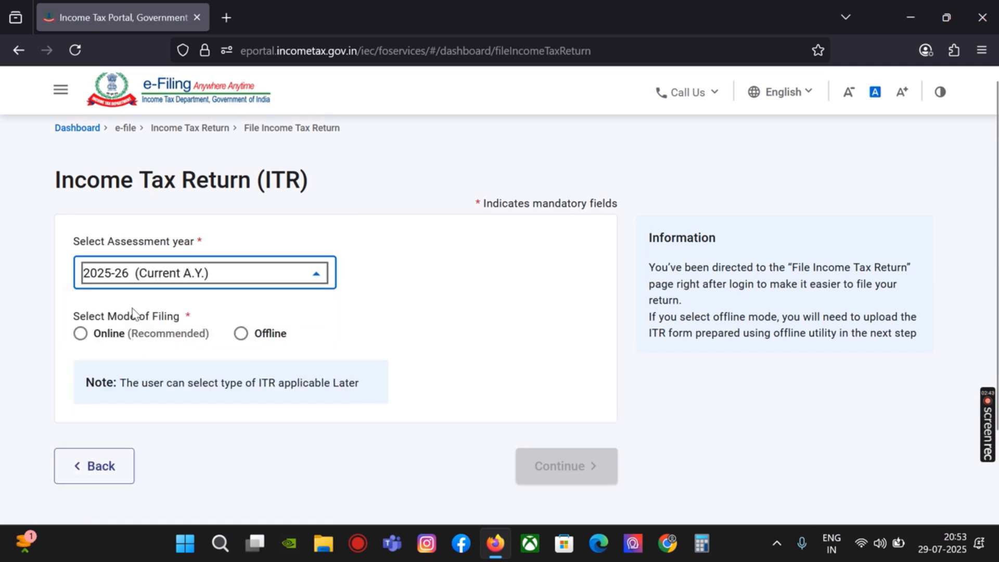
pyautogui.click(82, 335)
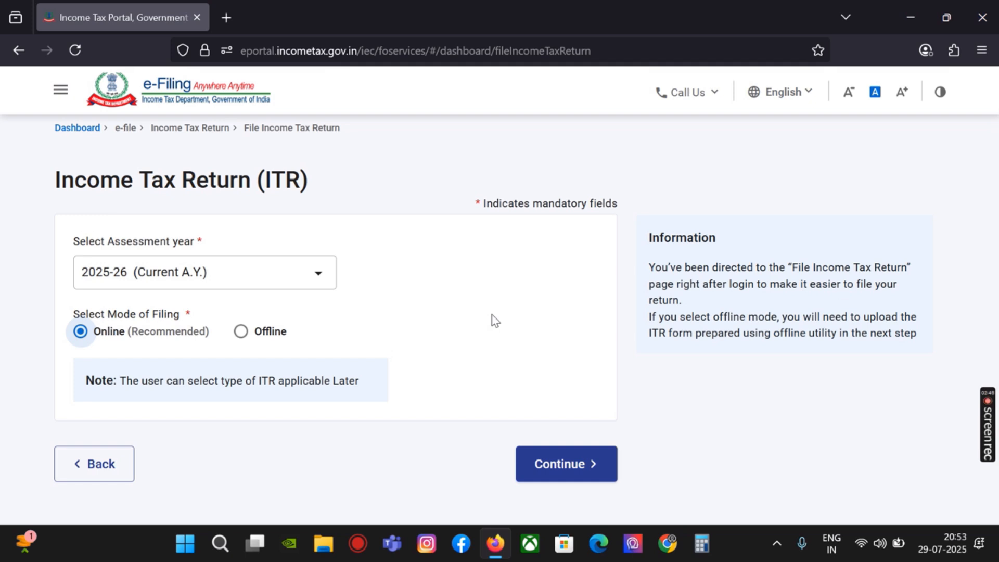
pyautogui.click(558, 464)
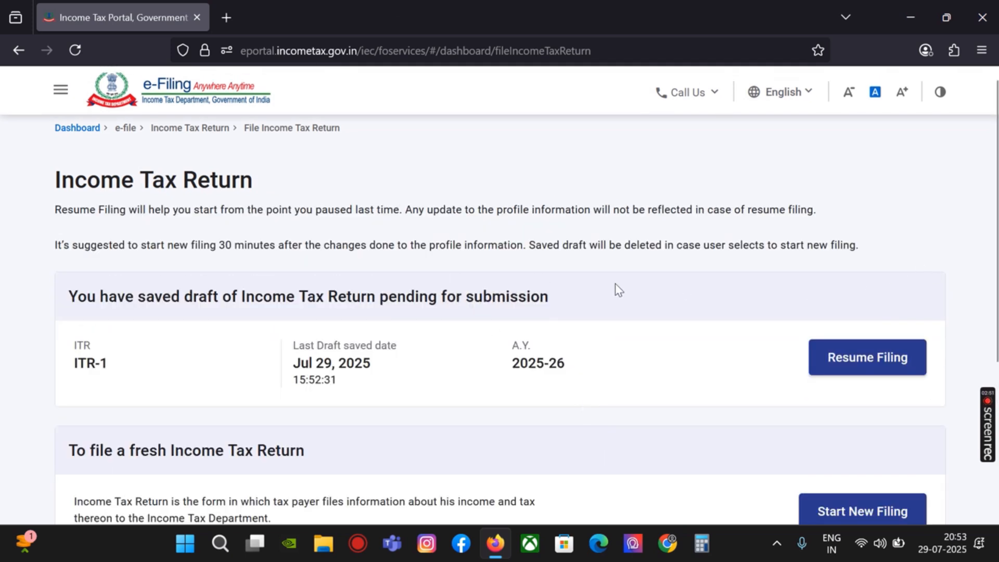
# Step: Resume the saved ITR-1 draft and acknowledge the notice about pre-filled data
pyautogui.scroll(-3, 619, 290)
pyautogui.click(821, 230)
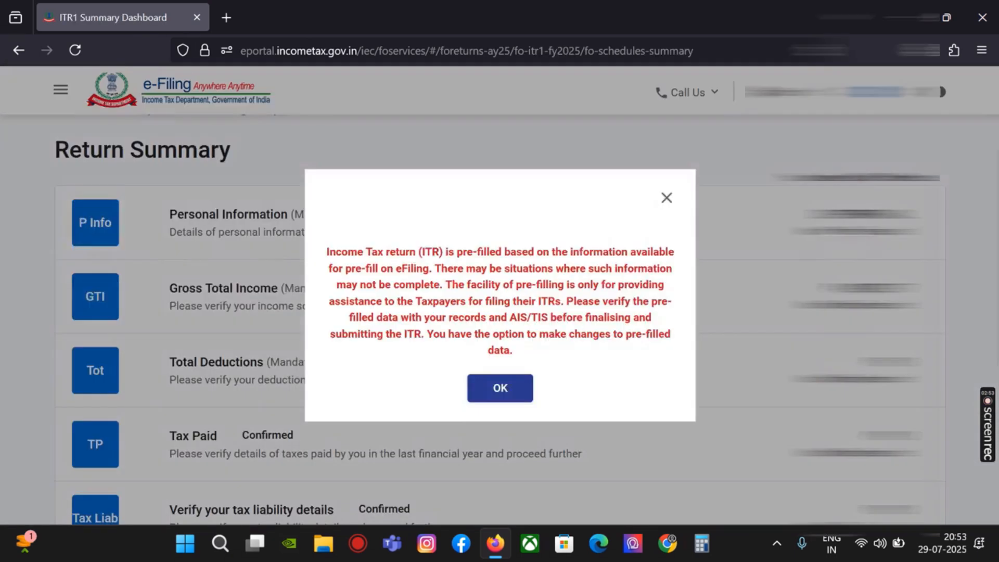
pyautogui.click(501, 410)
# Step: Examine the sections of the Return Summary, from Personal Information to the tax liability details
pyautogui.scroll(-3, 593, 248)
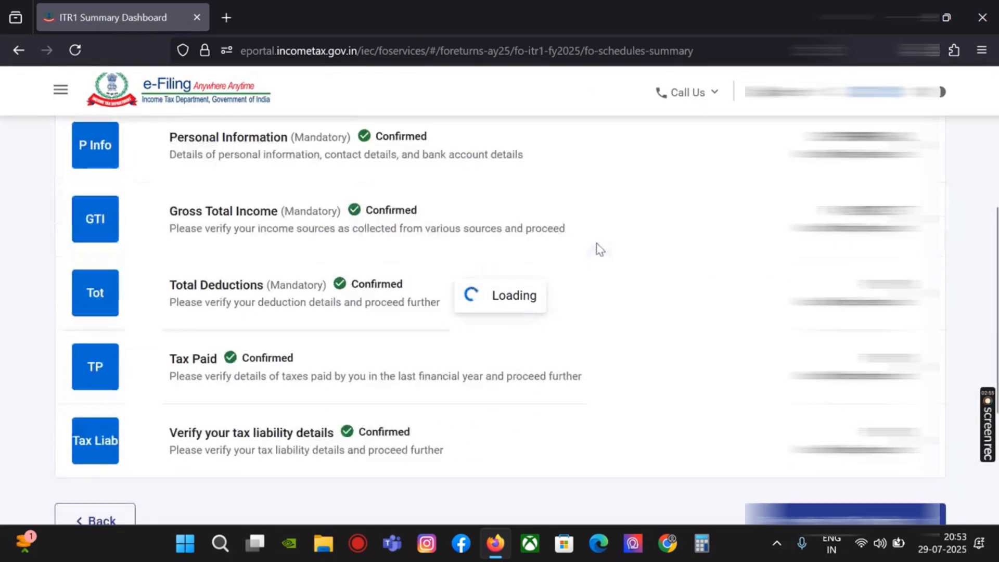
pyautogui.scroll(-3, 656, 243)
pyautogui.scroll(8, 656, 243)
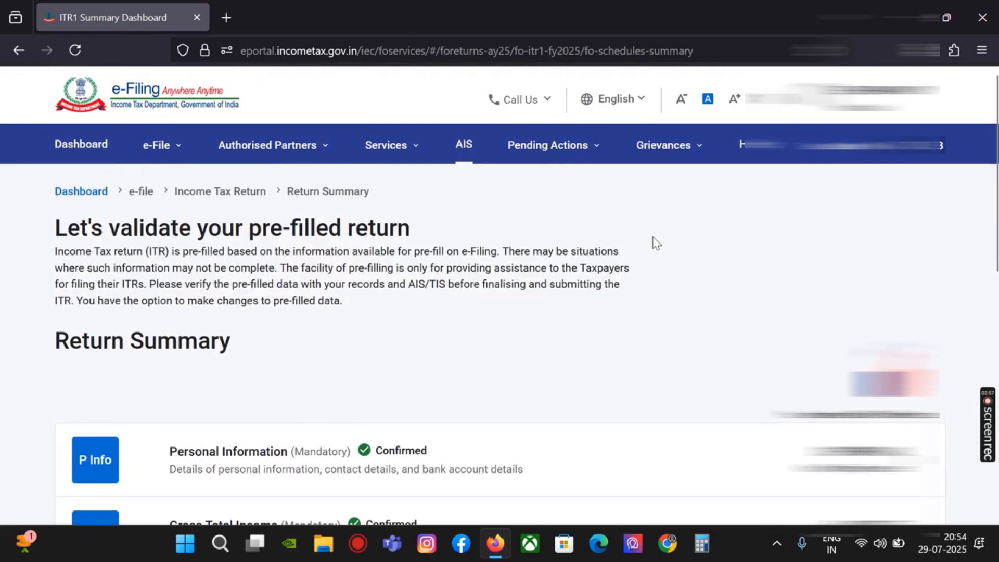
pyautogui.scroll(-5, 651, 243)
pyautogui.scroll(5, 649, 245)
pyautogui.scroll(-3, 656, 282)
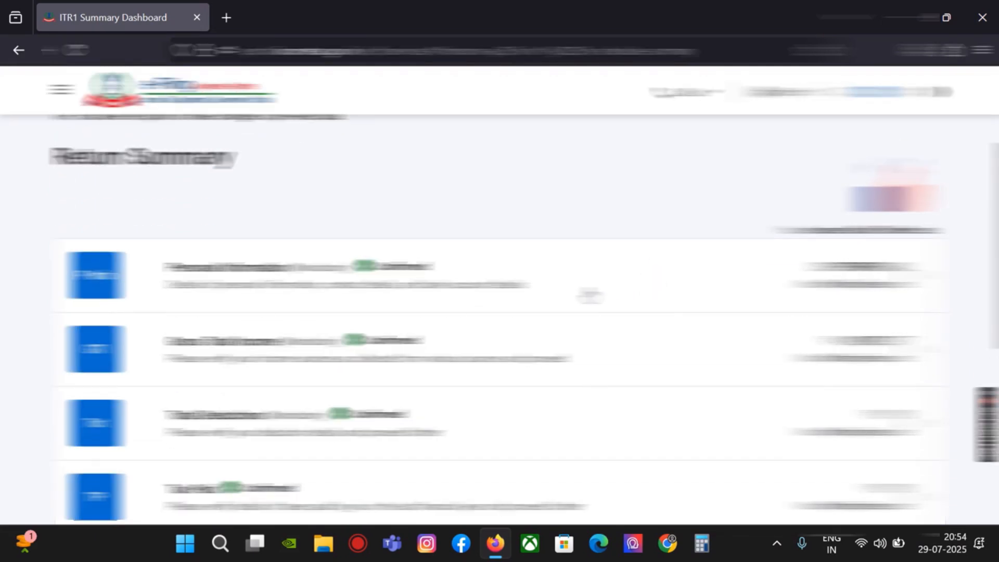
# Step: Open the Personal Information section and review the profile, contact, nature of employment and filing section details
pyautogui.click(589, 293)
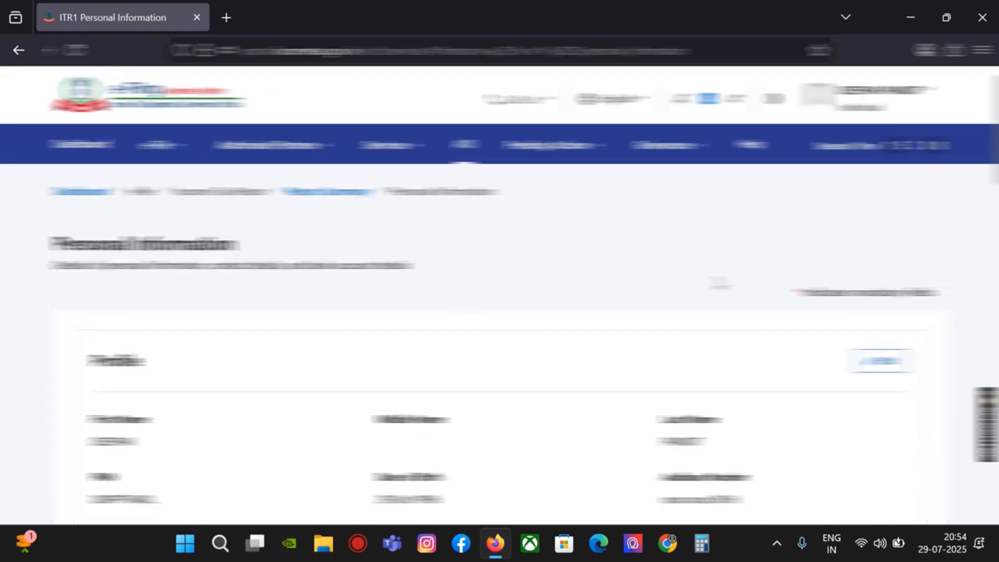
pyautogui.scroll(-3, 712, 287)
pyautogui.scroll(-5, 712, 286)
pyautogui.scroll(5, 732, 266)
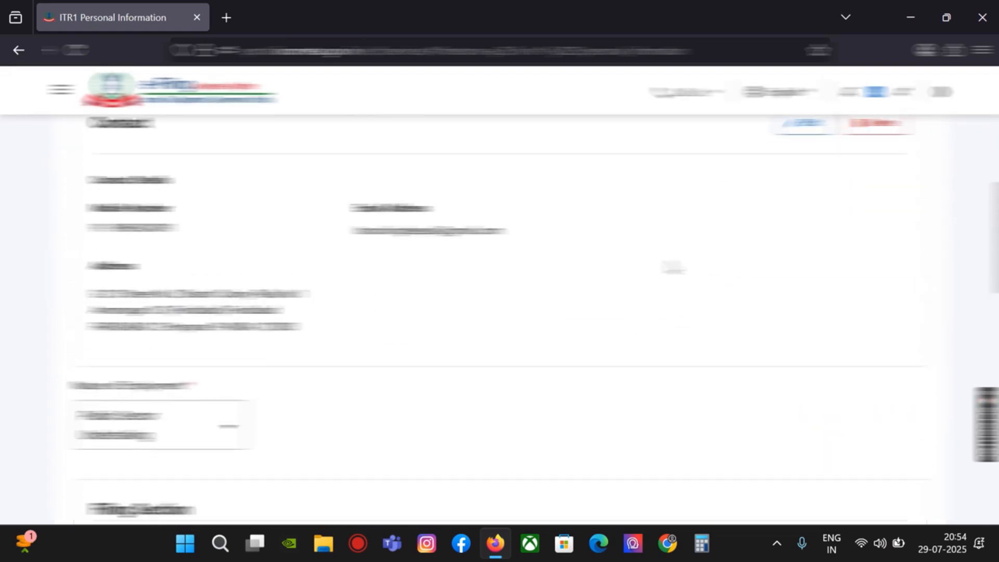
pyautogui.scroll(-5, 541, 276)
pyautogui.scroll(-3, 364, 297)
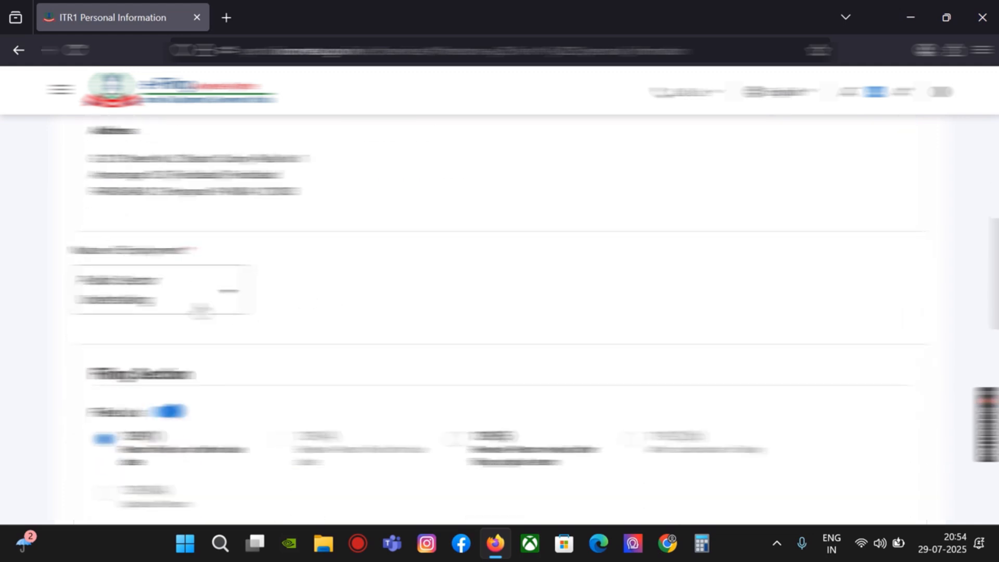
# Step: Set the nature of employment to Others
pyautogui.click(187, 291)
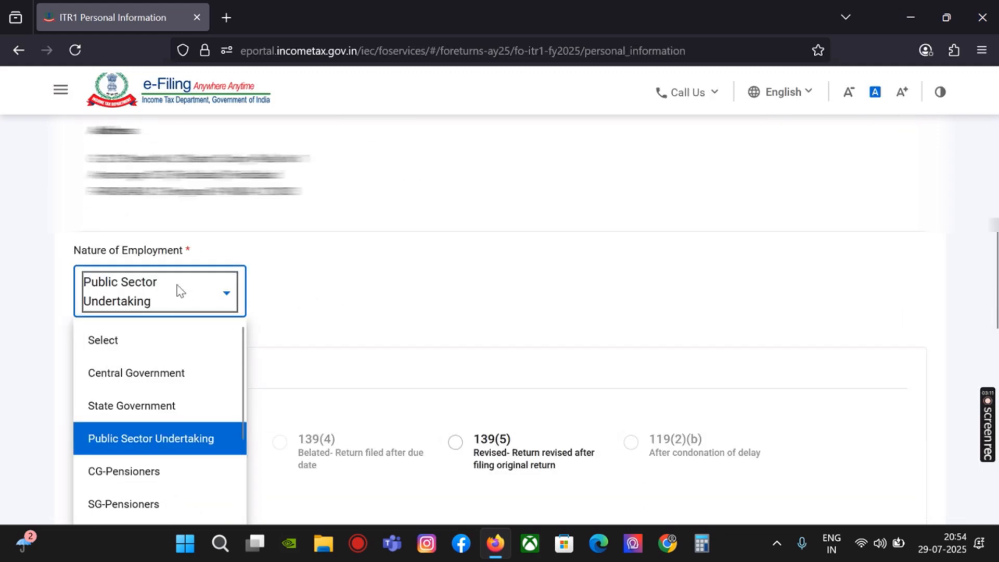
pyautogui.scroll(-5, 174, 386)
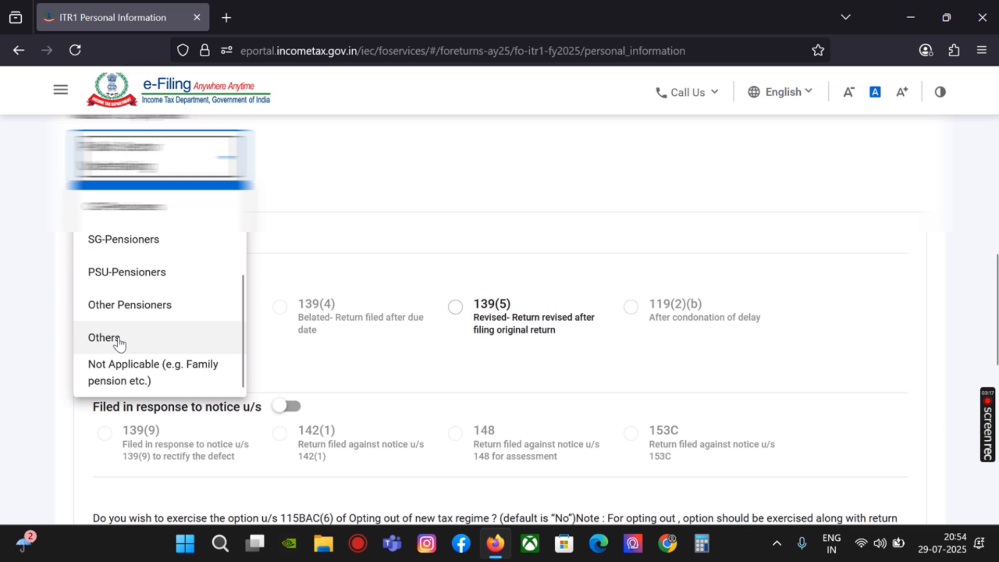
pyautogui.click(315, 233)
pyautogui.click(158, 168)
pyautogui.scroll(-4, 127, 268)
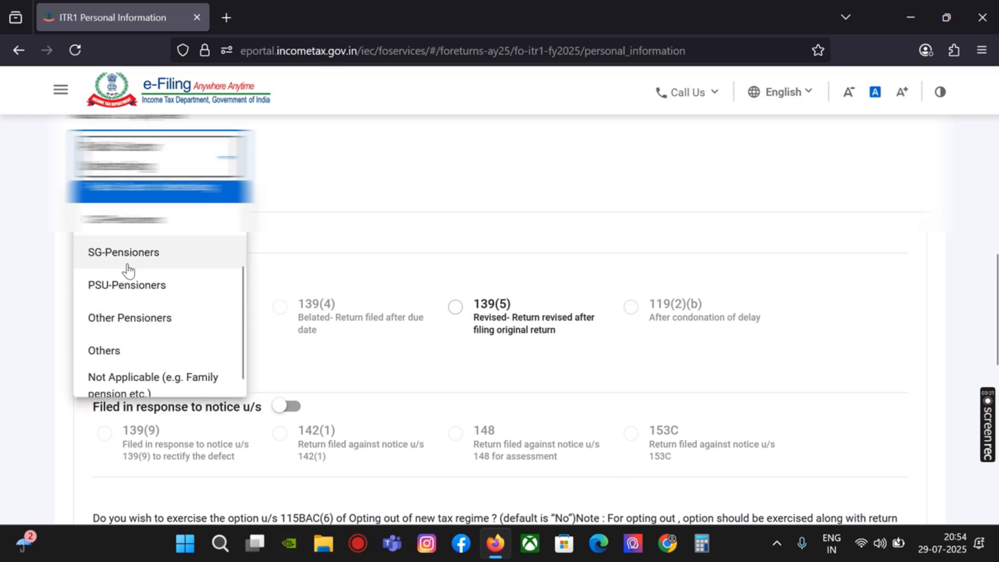
pyautogui.click(120, 339)
pyautogui.scroll(5, 326, 263)
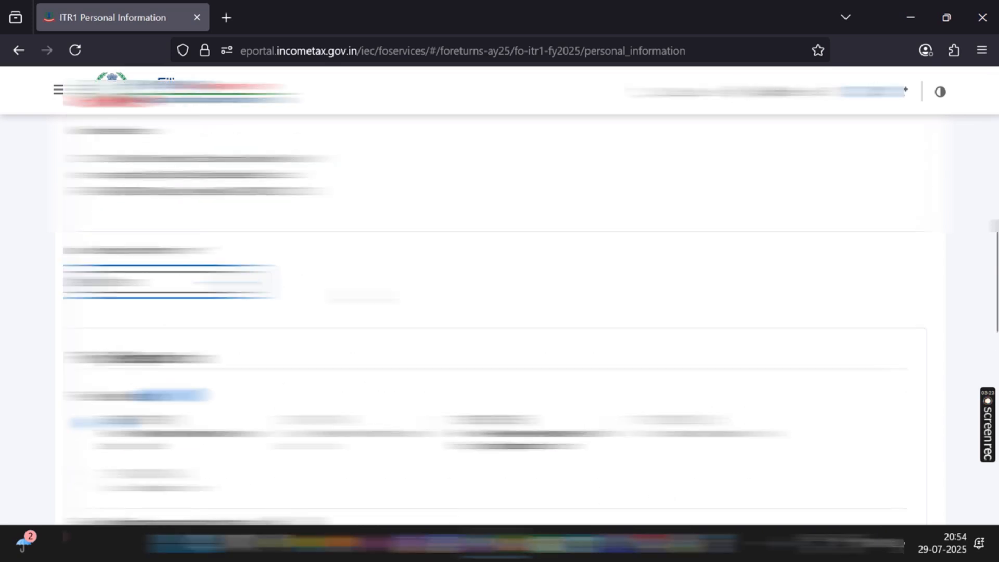
# Step: Review the 139(1) filing section, the 115BAC(6) new tax regime option and the Seventh proviso response
pyautogui.scroll(-5, 494, 319)
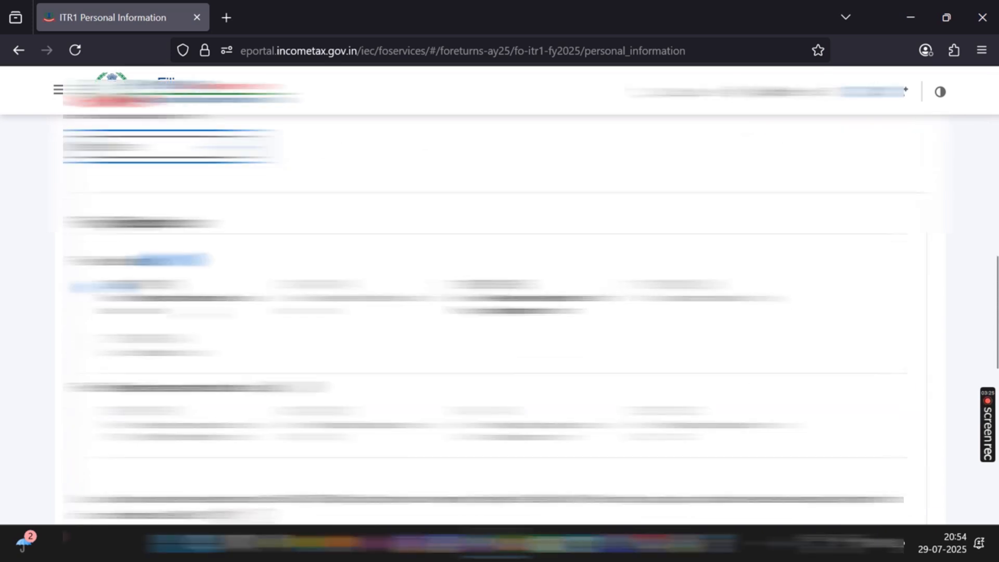
pyautogui.scroll(-5, 493, 319)
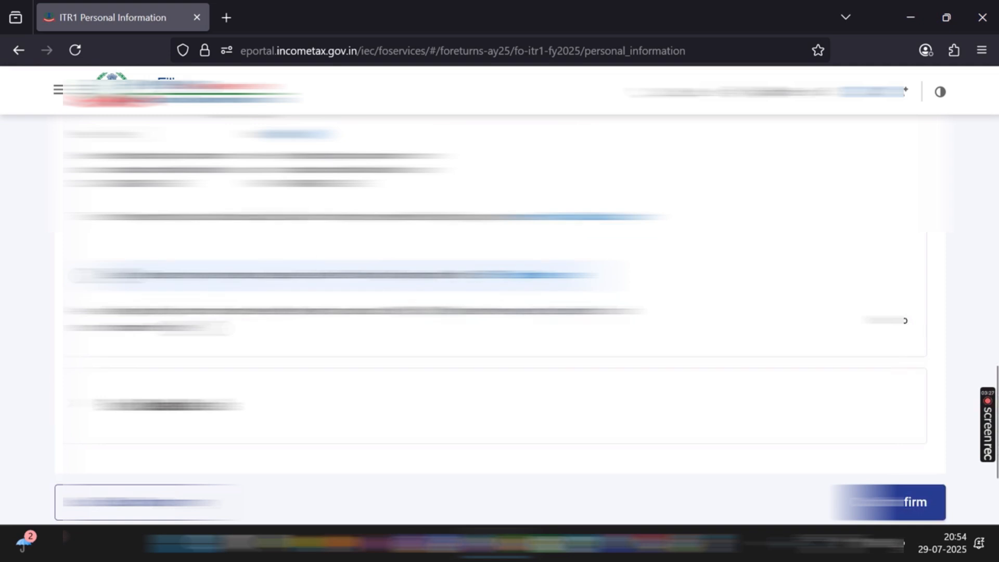
pyautogui.scroll(5, 494, 319)
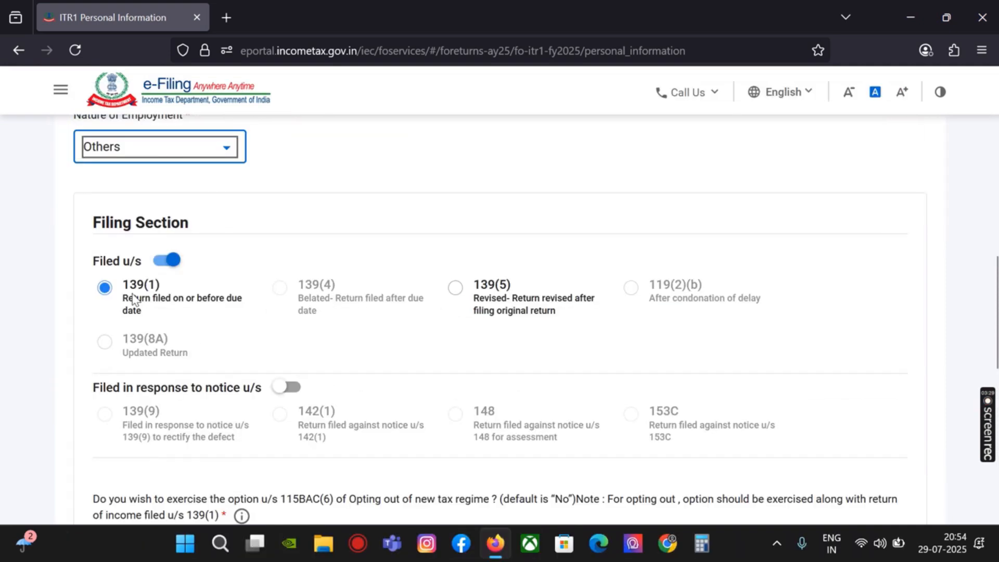
pyautogui.scroll(-3, 214, 317)
pyautogui.scroll(3, 174, 230)
pyautogui.scroll(-5, 364, 332)
pyautogui.scroll(5, 384, 270)
pyautogui.scroll(-5, 529, 333)
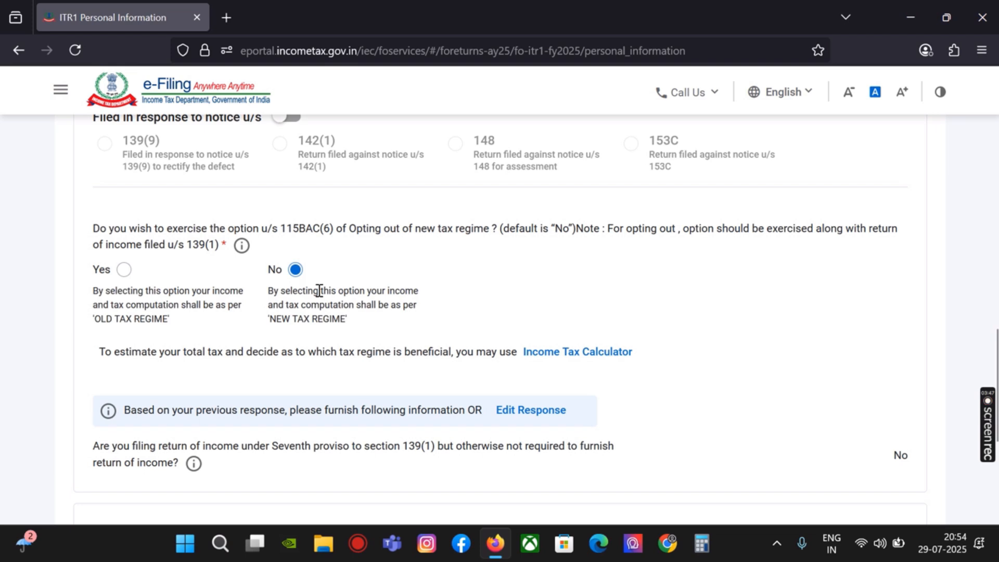
pyautogui.scroll(-5, 400, 294)
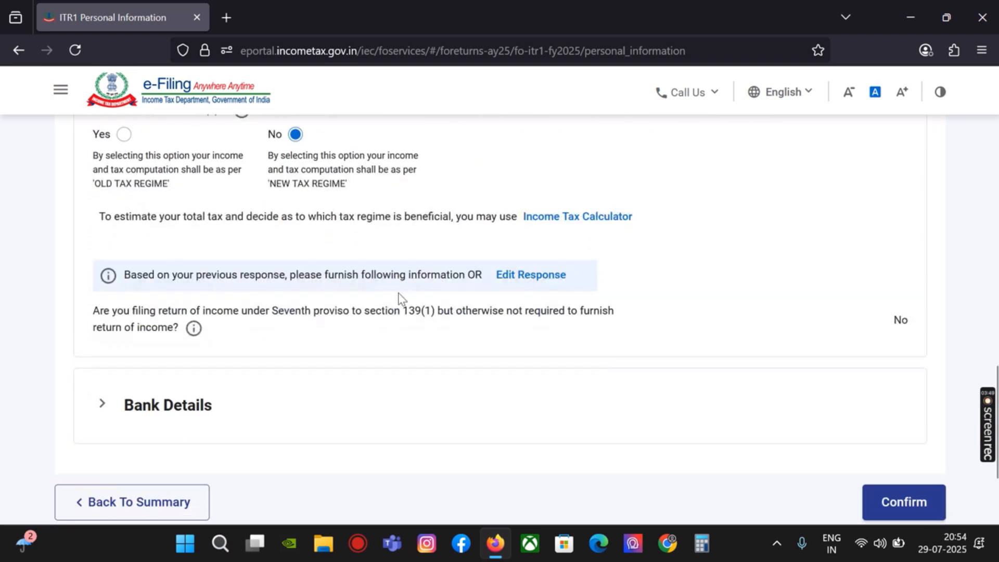
# Step: Expand Bank Details and check the listed bank accounts and their refund nomination
pyautogui.click(214, 288)
pyautogui.scroll(-2, 261, 284)
pyautogui.scroll(-4, 292, 278)
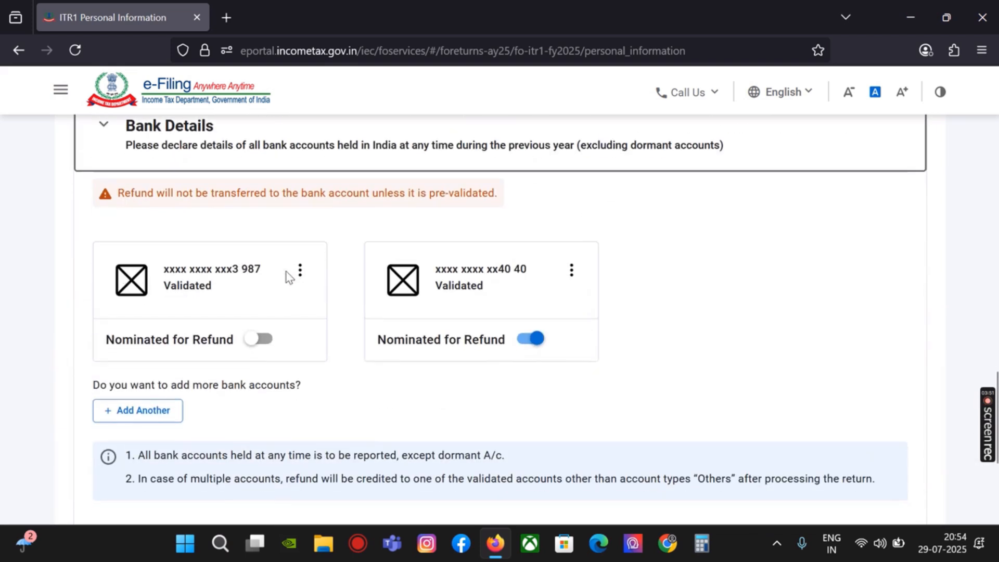
# Step: Open the form for adding another bank account, review its fields, and return to Personal Information without logging out
pyautogui.click(166, 273)
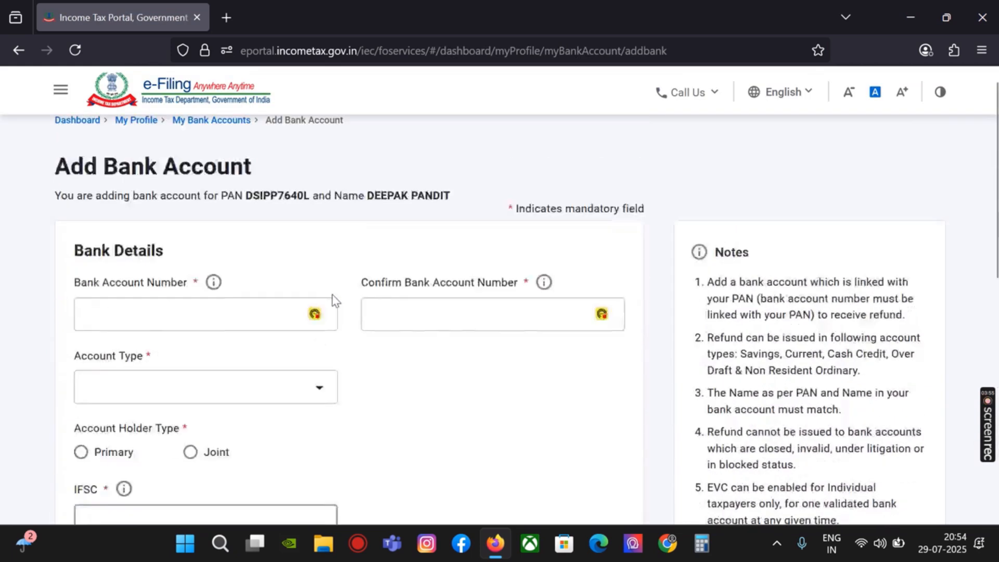
pyautogui.scroll(-6, 361, 372)
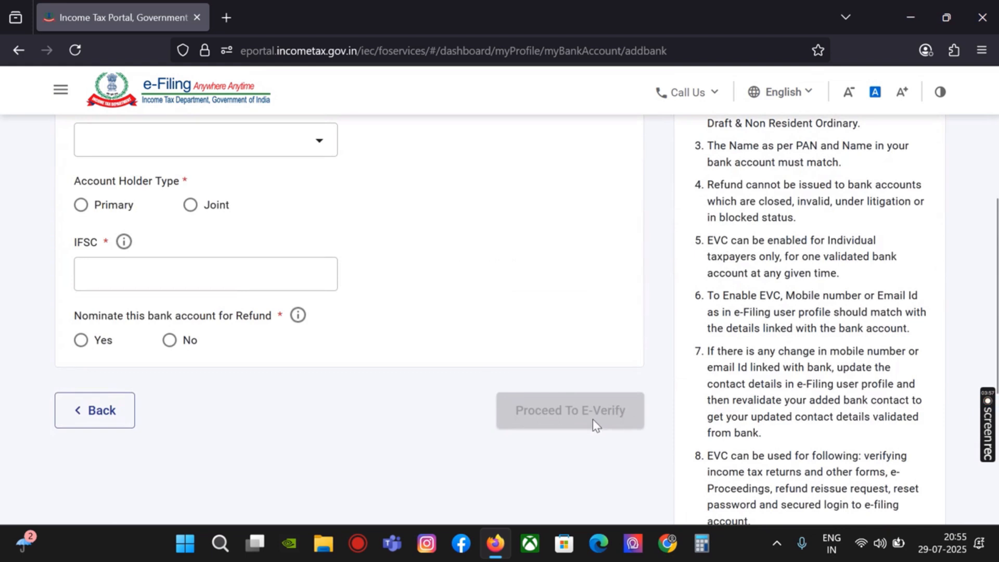
pyautogui.scroll(6, 401, 360)
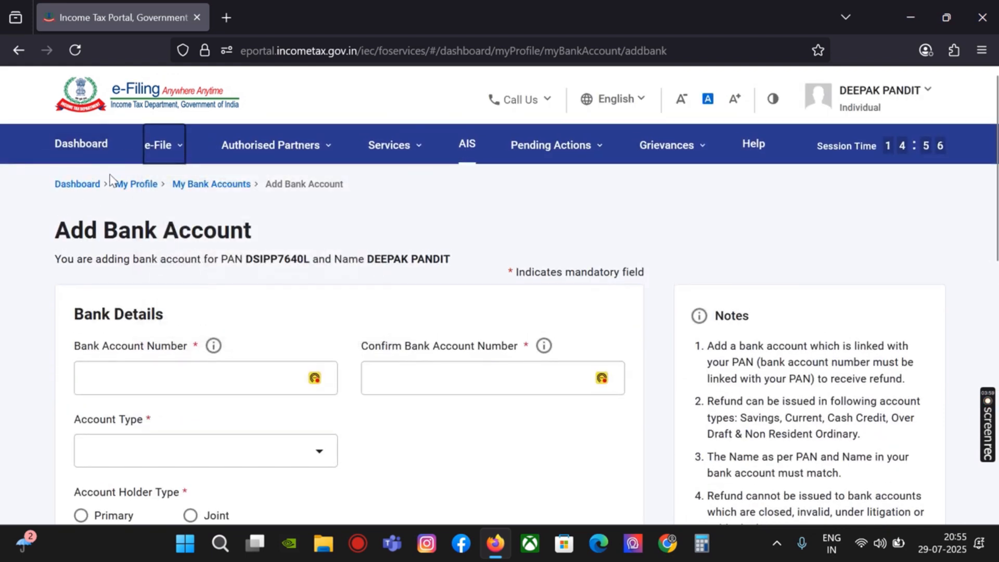
pyautogui.click(20, 47)
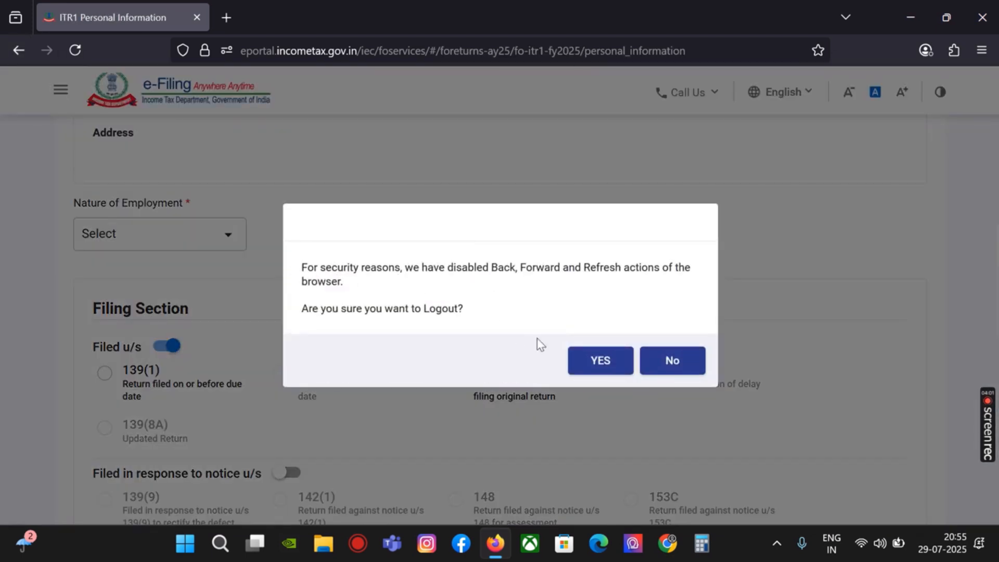
pyautogui.click(688, 368)
pyautogui.scroll(-5, 503, 357)
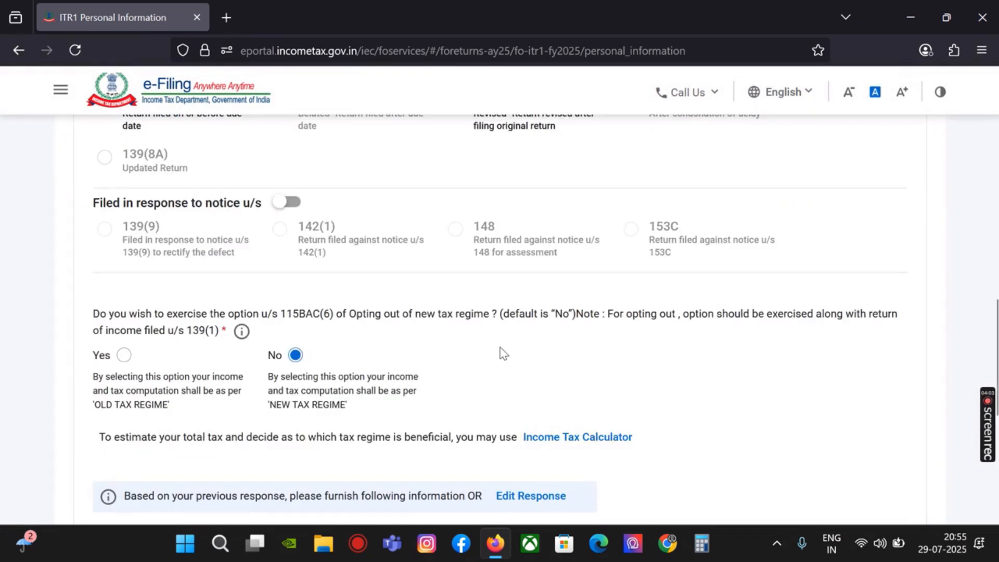
pyautogui.scroll(10, 522, 345)
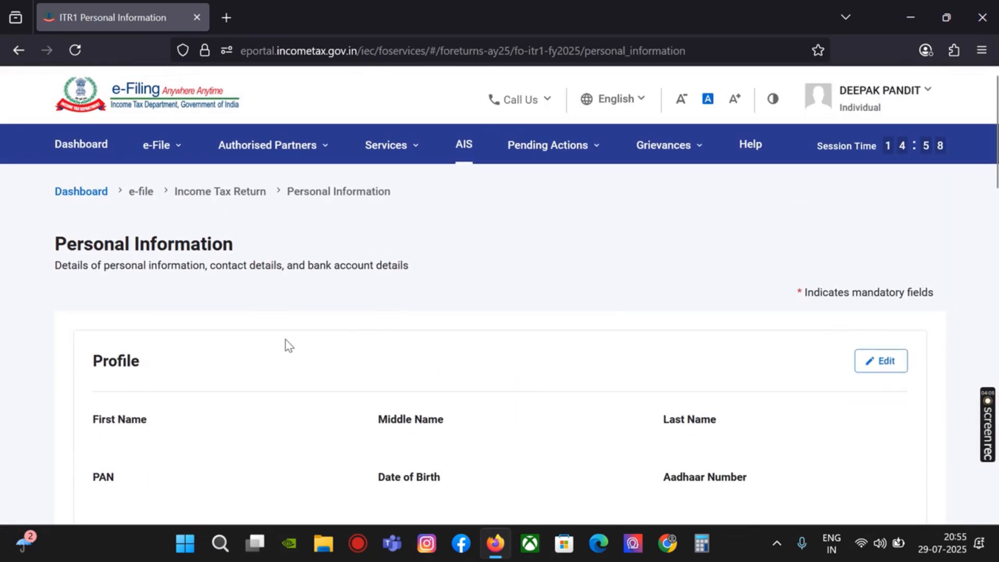
pyautogui.scroll(-10, 290, 346)
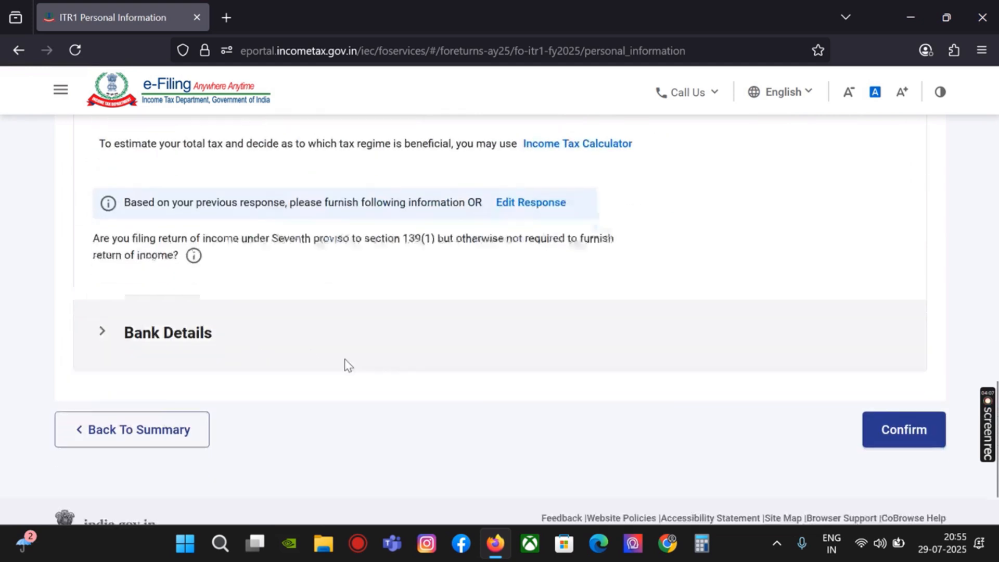
pyautogui.scroll(-1, 347, 364)
pyautogui.click(203, 285)
pyautogui.scroll(8, 295, 309)
pyautogui.scroll(10, 294, 309)
pyautogui.click(263, 146)
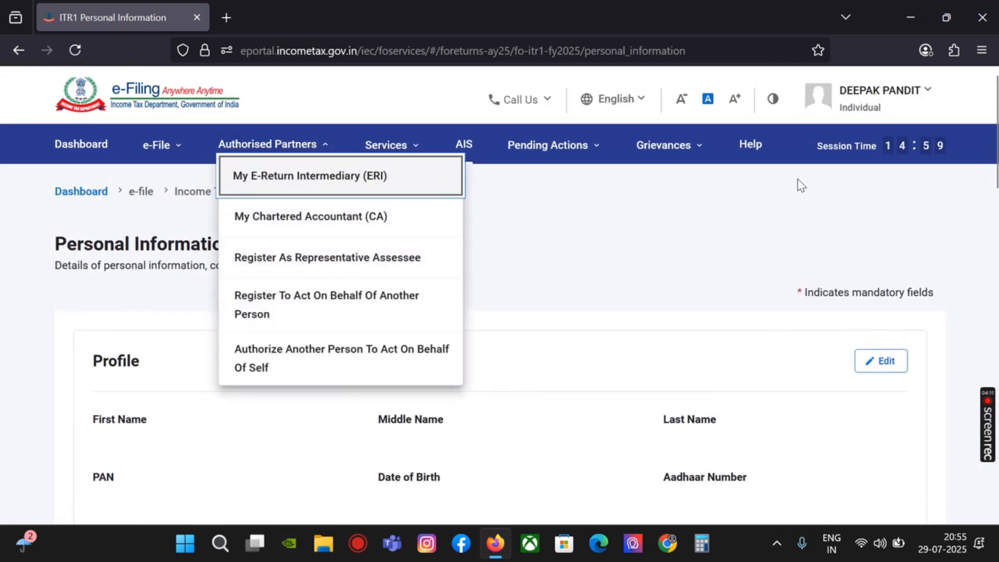
# Step: Expand the Bank Details and confirm the Personal Information section
pyautogui.scroll(-10, 463, 140)
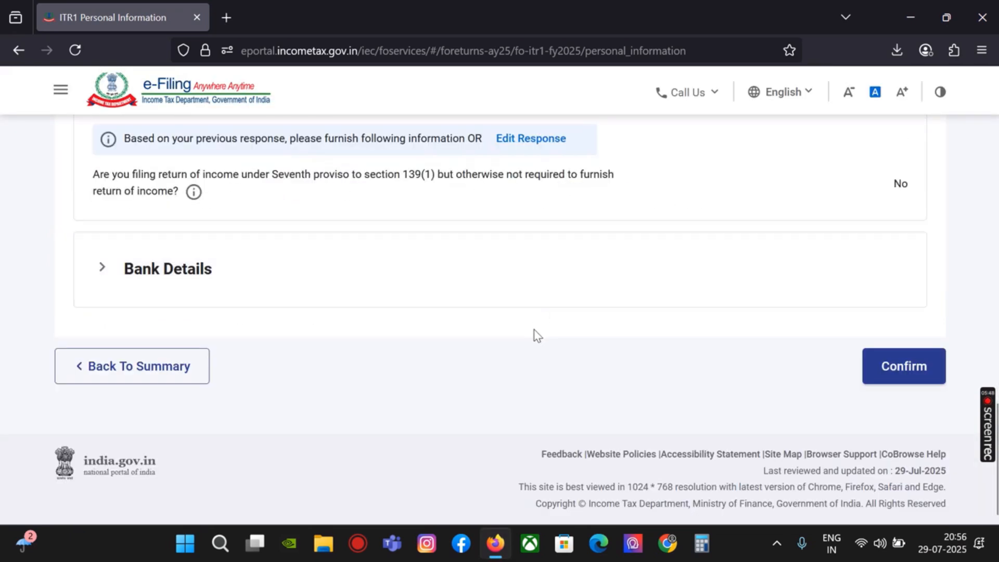
pyautogui.click(149, 295)
pyautogui.scroll(-6, 650, 312)
pyautogui.click(890, 364)
# Step: Open the Gross Total Income section from the Return Summary
pyautogui.scroll(5, 674, 308)
pyautogui.scroll(-1, 669, 329)
pyautogui.scroll(-3, 669, 329)
pyautogui.scroll(5, 674, 310)
pyautogui.click(542, 360)
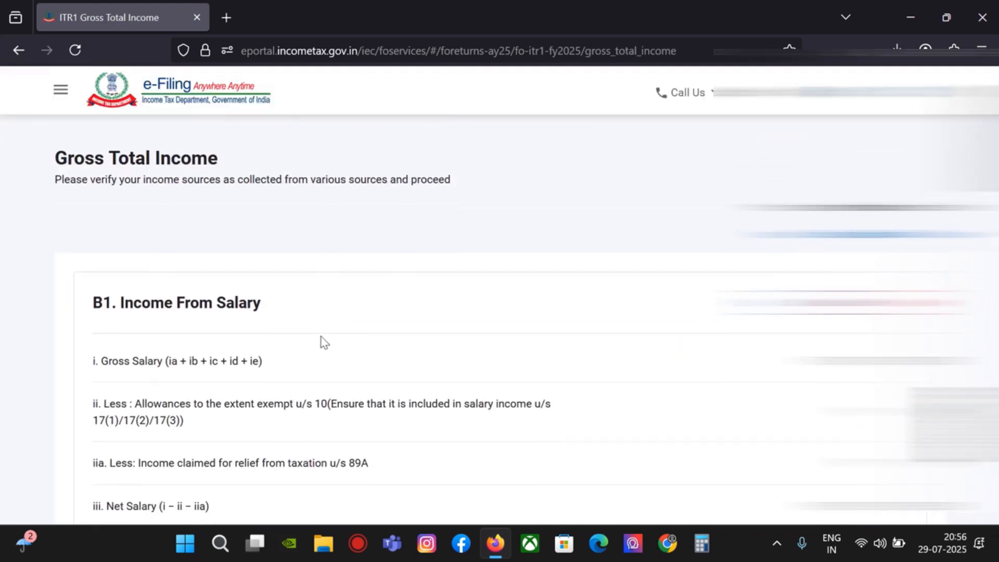
pyautogui.scroll(2, 321, 336)
pyautogui.scroll(-5, 694, 350)
pyautogui.scroll(3, 422, 266)
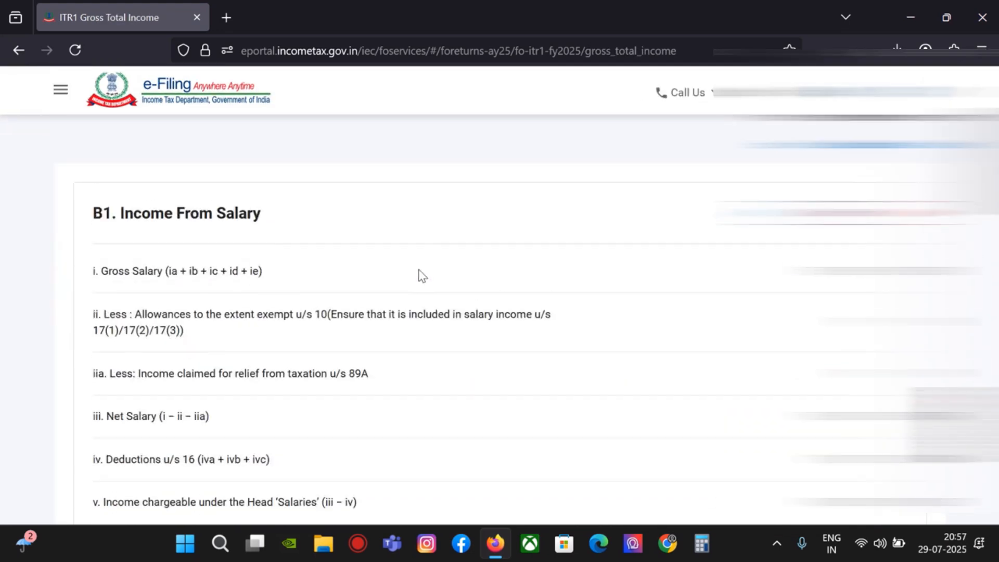
# Step: Check the gross salary, net salary and deductions u/s 16 under B1, Income From Salary
pyautogui.moveTo(865, 272)
pyautogui.mouseDown()
pyautogui.moveTo(924, 271)
pyautogui.moveTo(851, 270)
pyautogui.mouseUp()
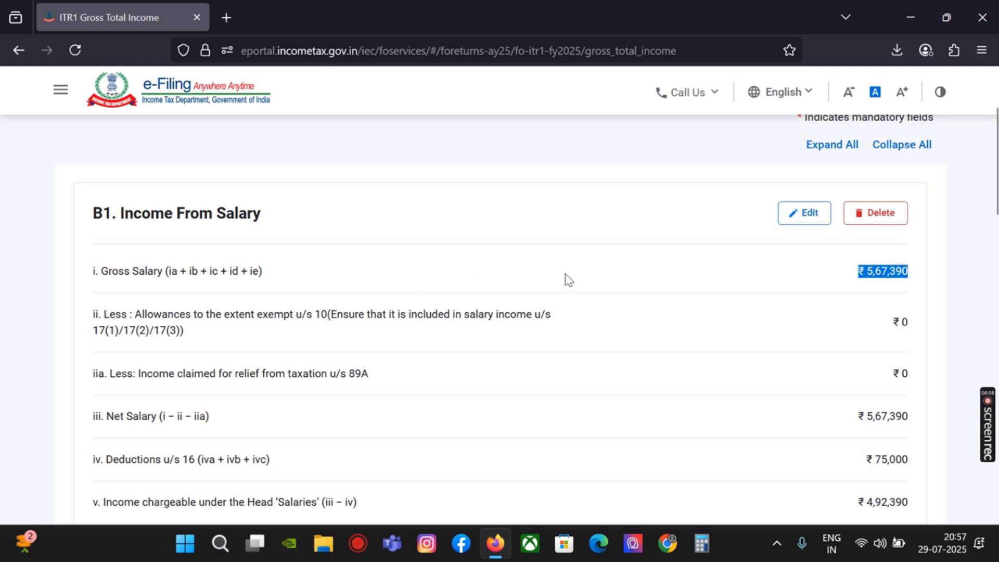
pyautogui.scroll(-3, 919, 339)
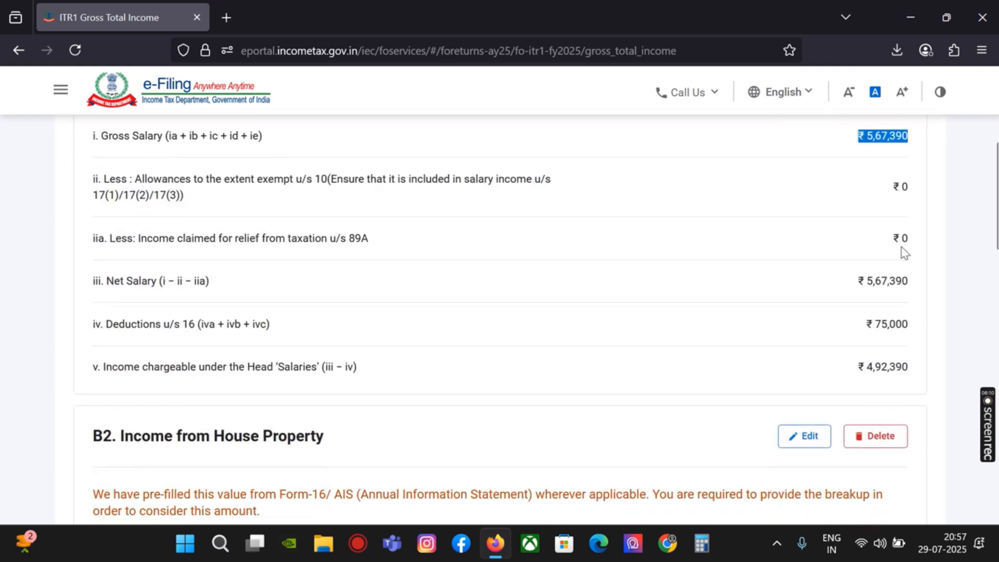
pyautogui.moveTo(857, 296); pyautogui.dragTo(933, 287)
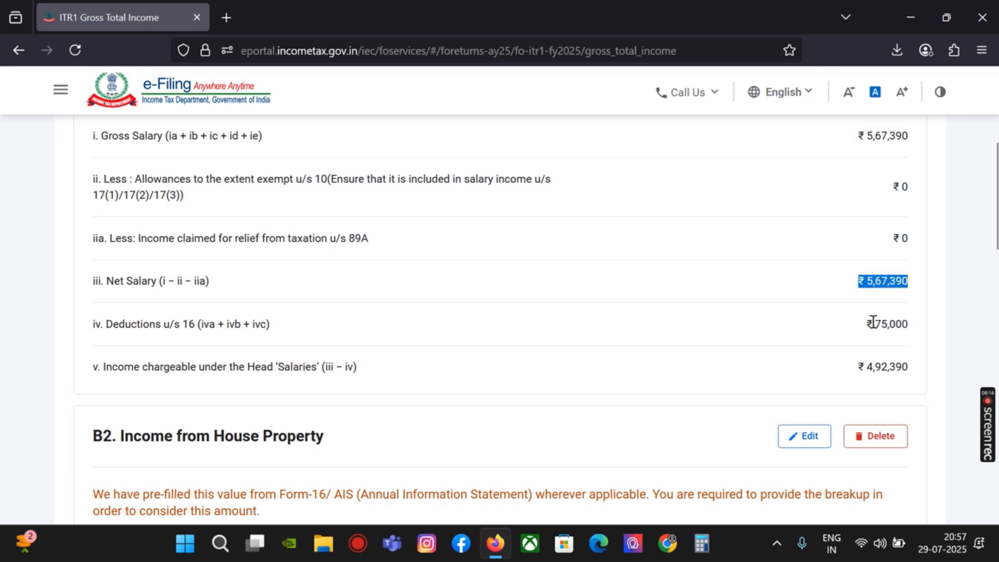
pyautogui.moveTo(873, 323); pyautogui.dragTo(941, 332)
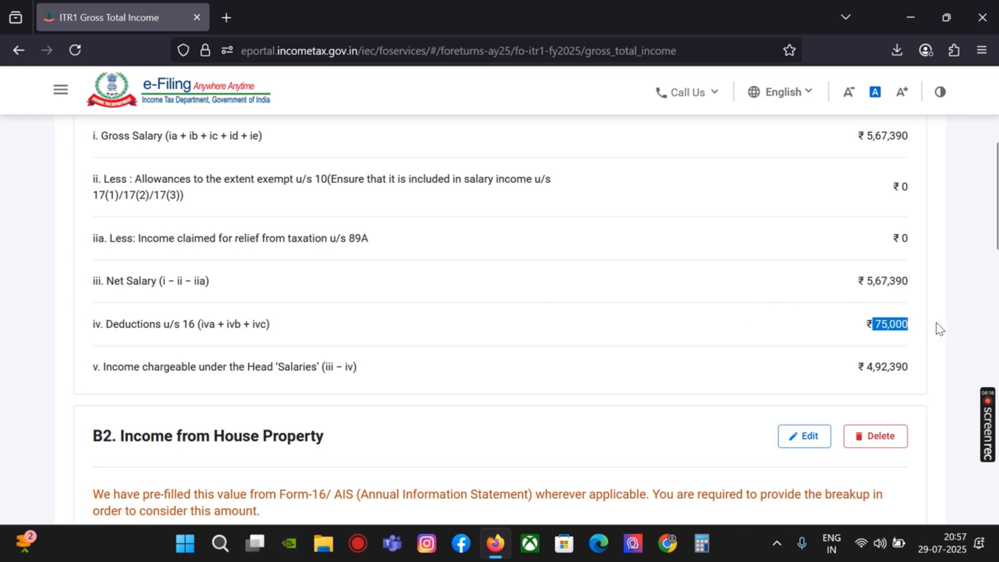
pyautogui.scroll(-5, 845, 377)
pyautogui.scroll(5, 876, 330)
pyautogui.scroll(-10, 890, 367)
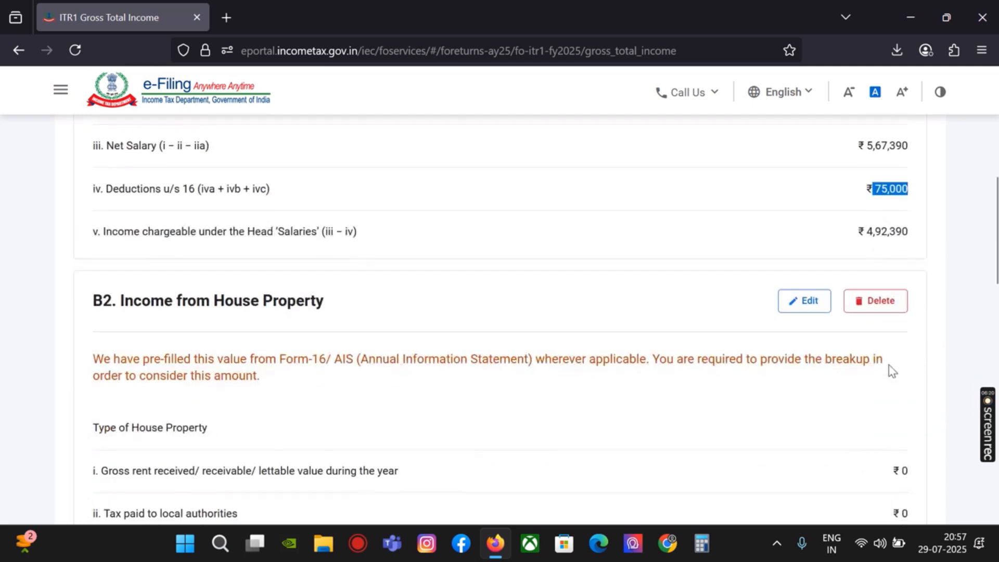
# Step: Expand B3, Income from Other Sources, and review the savings bank interest and the gross total income
pyautogui.scroll(-5, 875, 388)
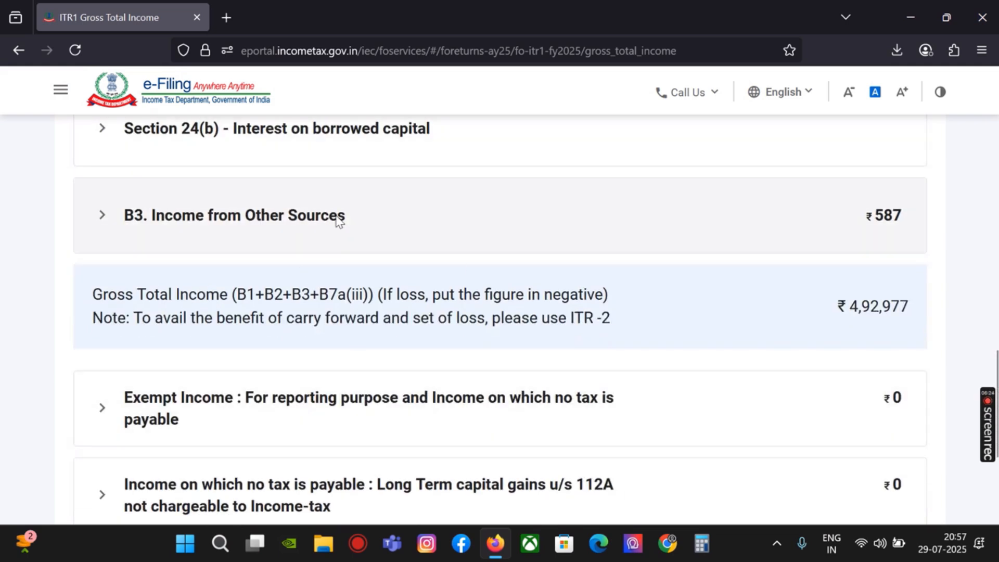
pyautogui.scroll(3, 263, 358)
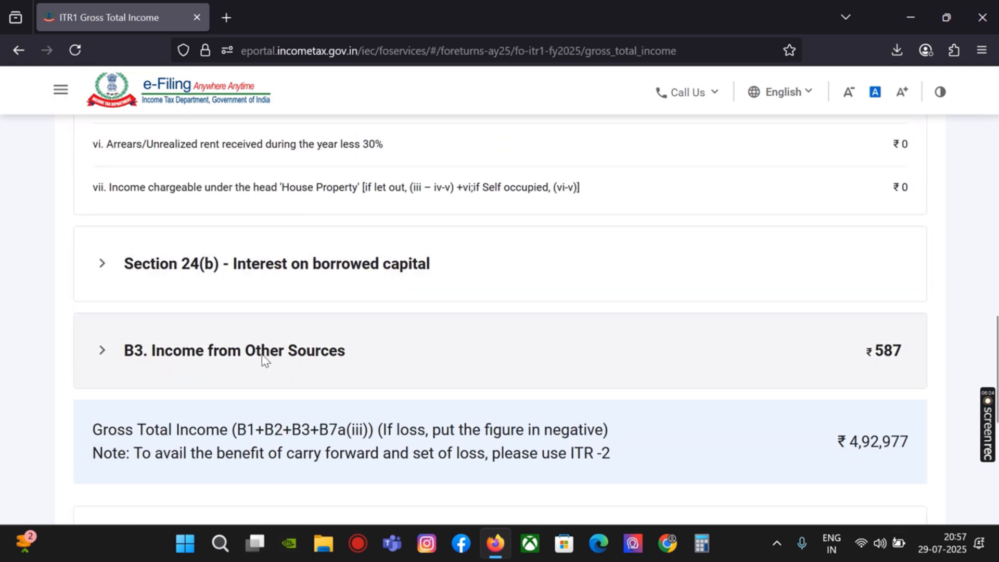
pyautogui.click(317, 361)
pyautogui.scroll(-3, 371, 343)
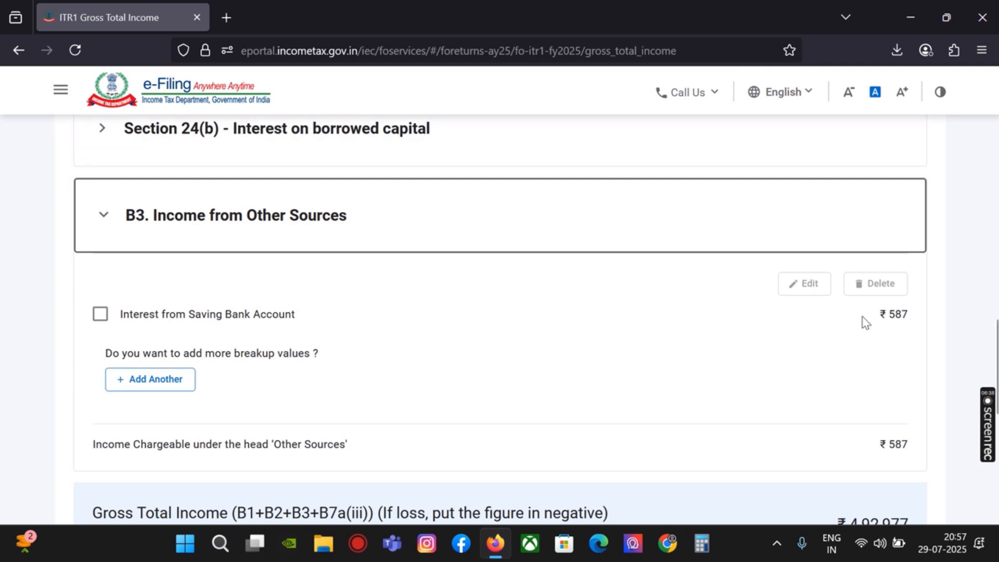
pyautogui.scroll(-3, 681, 333)
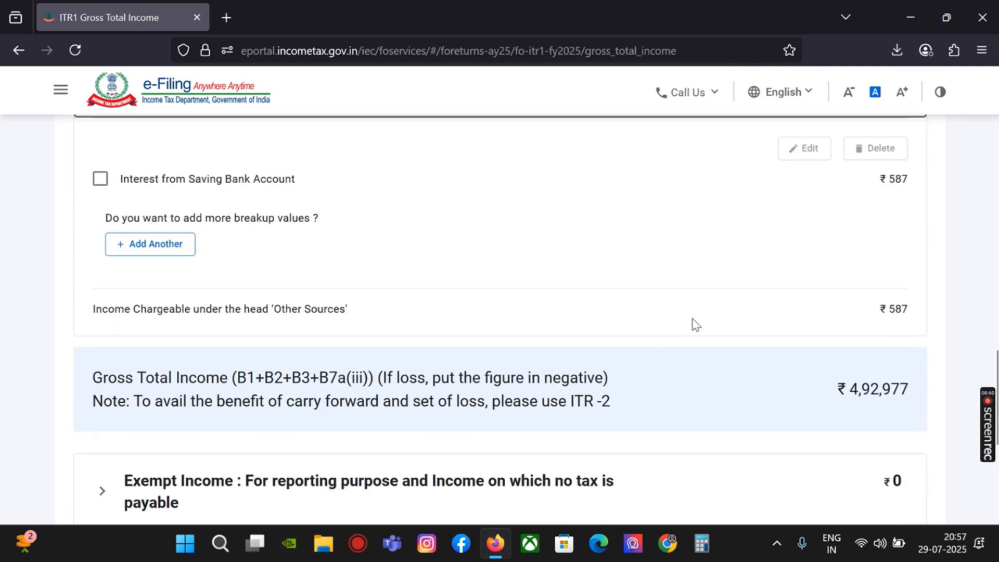
pyautogui.scroll(-3, 696, 323)
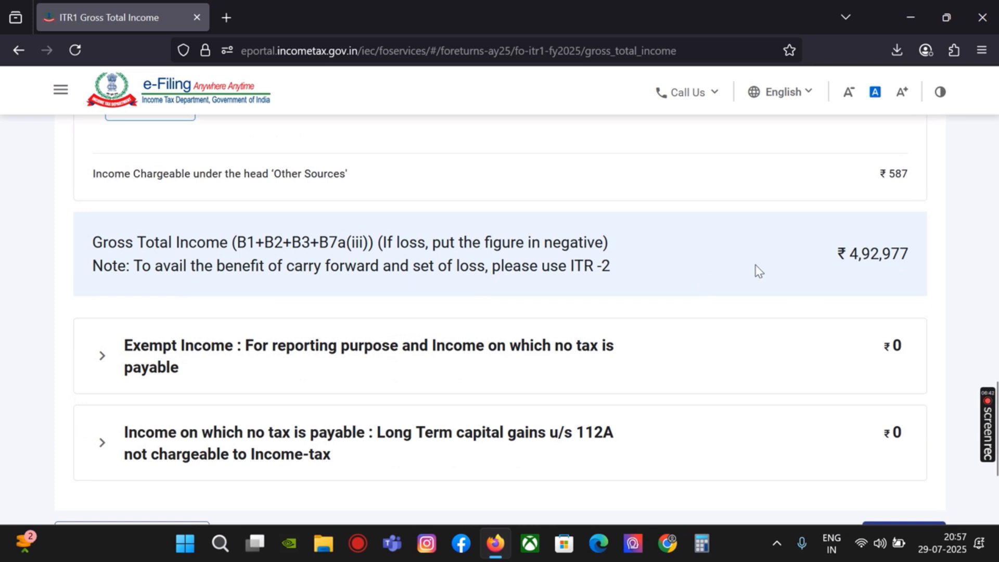
# Step: Check the Exempt Income and long-term capital gains u/s 112A breakdowns and confirm the Gross Total Income section
pyautogui.scroll(-3, 384, 270)
pyautogui.click(457, 219)
pyautogui.scroll(-2, 507, 243)
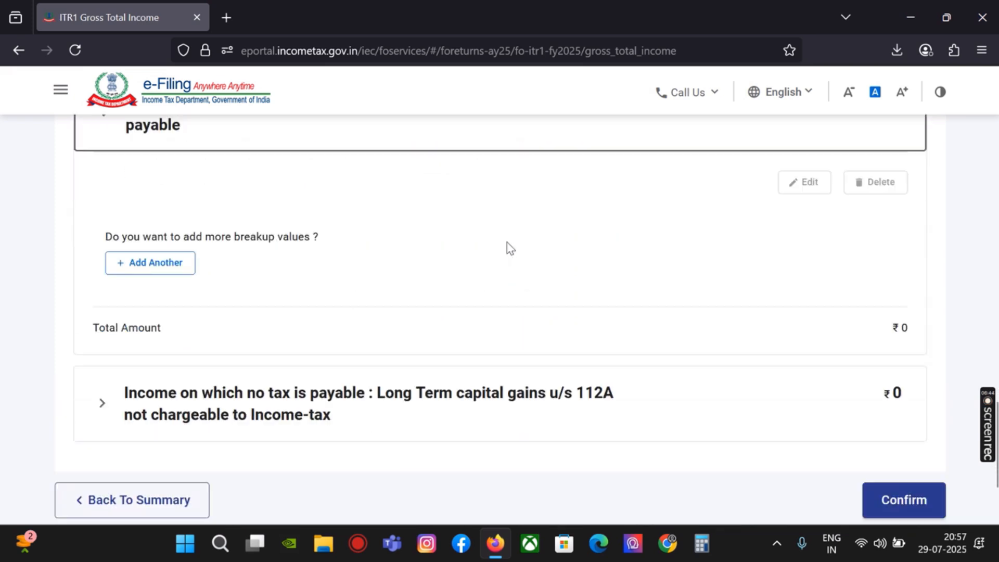
pyautogui.click(397, 390)
pyautogui.scroll(-5, 495, 375)
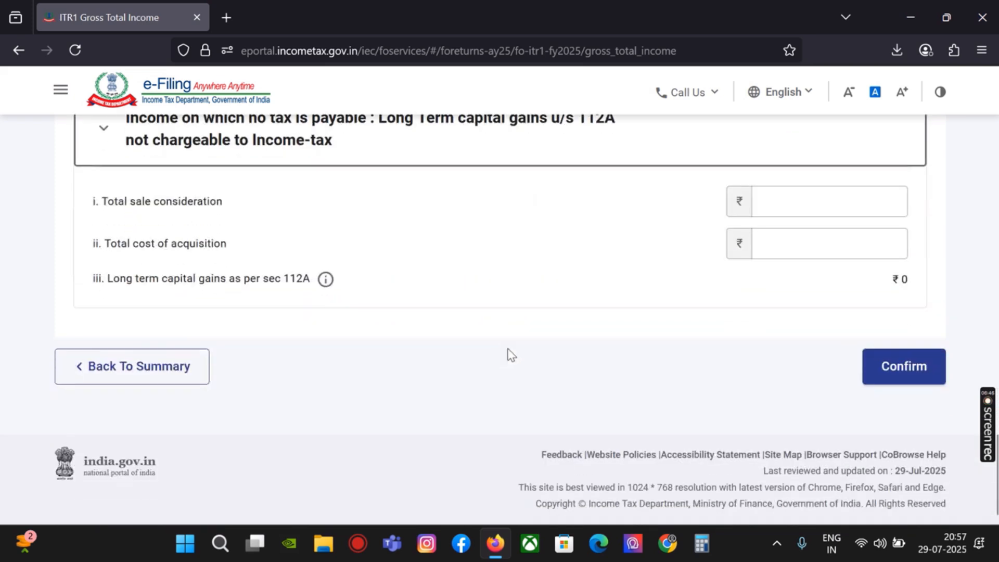
pyautogui.scroll(3, 307, 194)
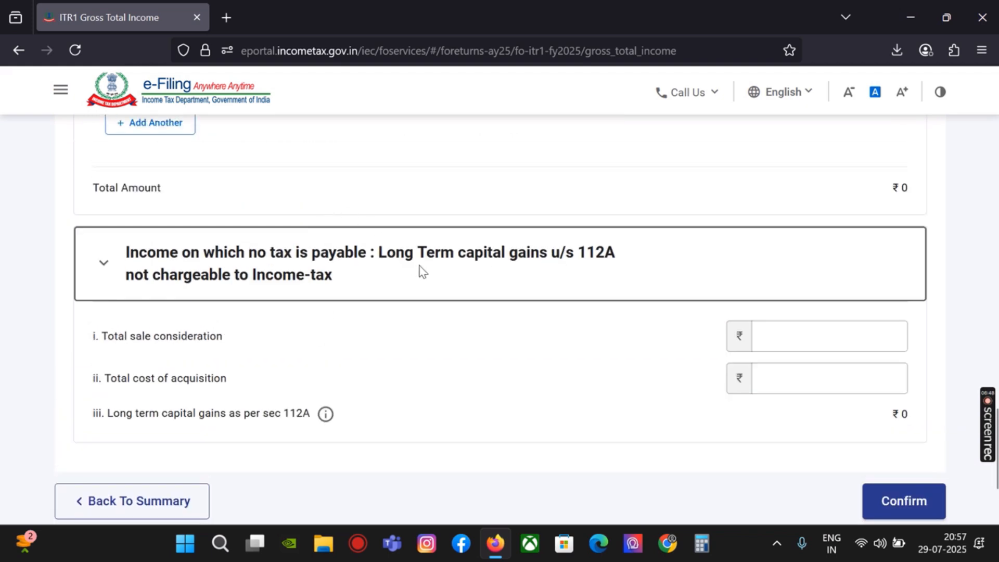
pyautogui.click(917, 494)
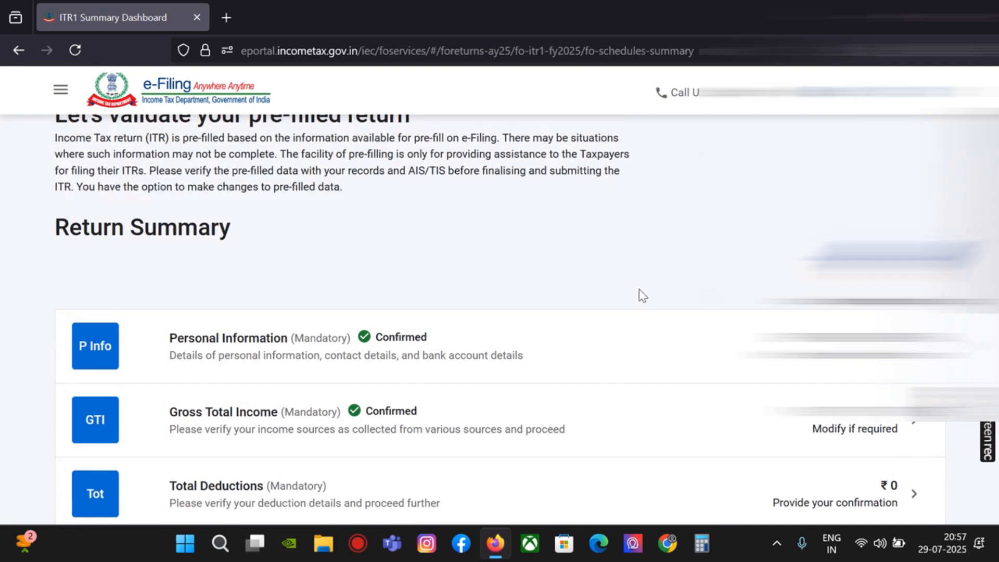
# Step: Open the Total Deductions section and review the 80CCD(2) pension scheme and 80CCH Agnipath Scheme contributions
pyautogui.scroll(-3, 643, 295)
pyautogui.click(264, 350)
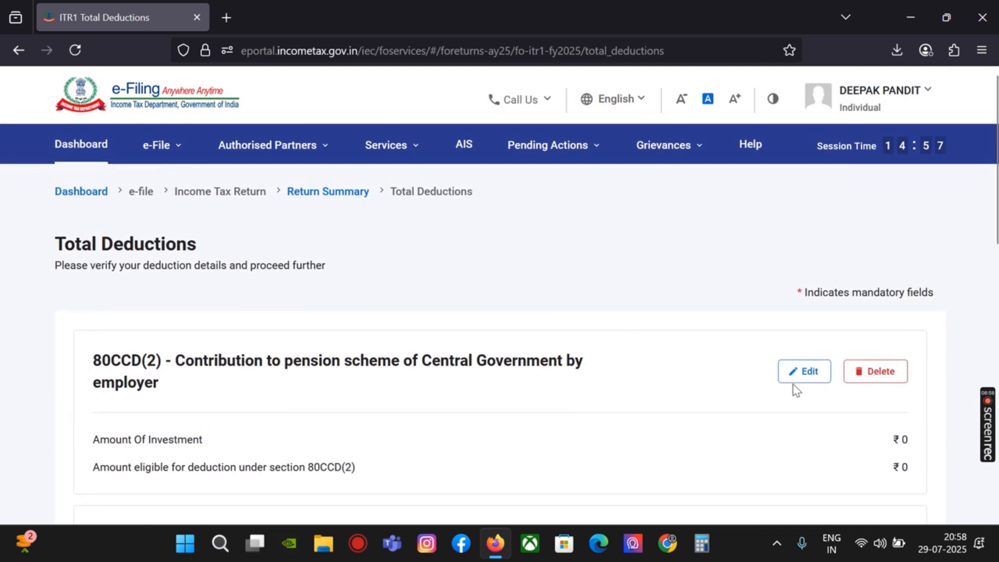
pyautogui.scroll(-3, 606, 385)
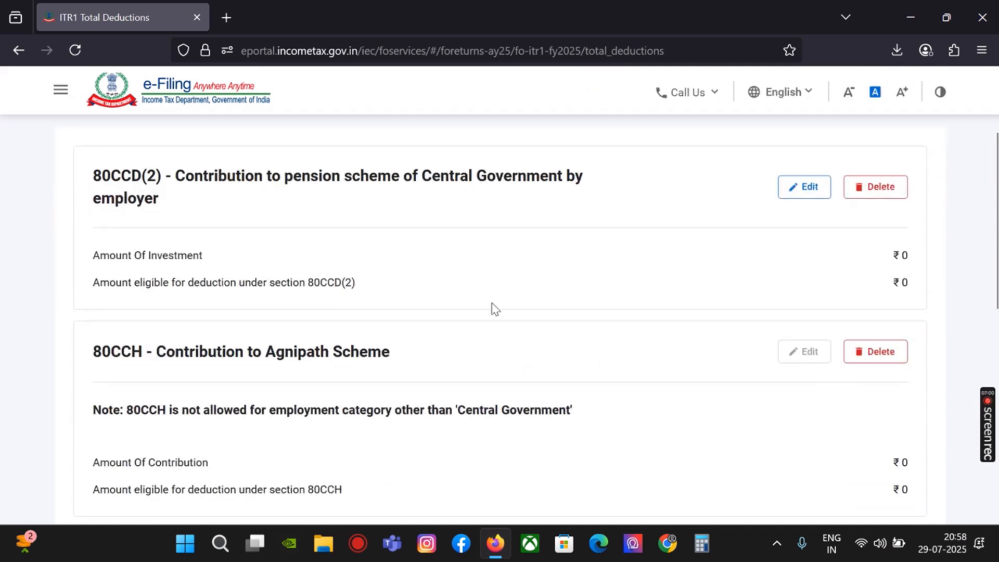
pyautogui.scroll(-5, 412, 281)
pyautogui.scroll(3, 338, 239)
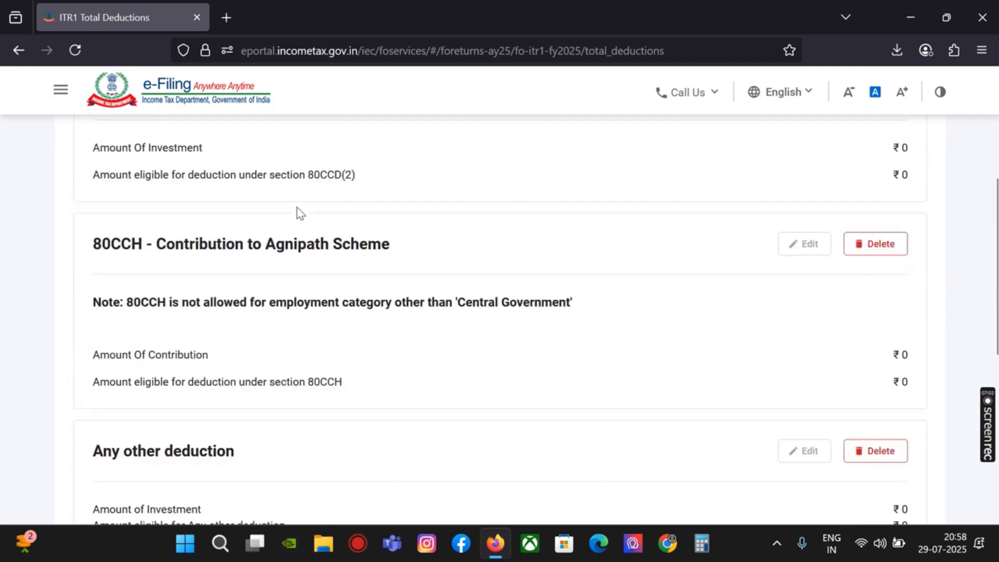
pyautogui.scroll(2, 300, 213)
pyautogui.moveTo(255, 352); pyautogui.dragTo(404, 359)
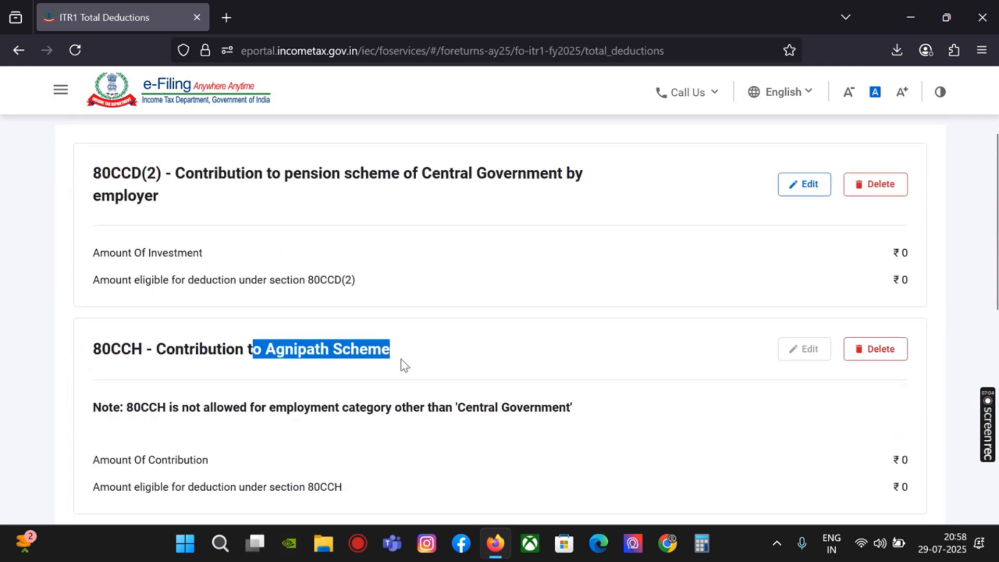
# Step: Check the Any other deduction and Total deductions entries and confirm the Total Deductions section
pyautogui.scroll(-4, 404, 365)
pyautogui.moveTo(104, 288); pyautogui.dragTo(259, 292)
pyautogui.click(262, 306)
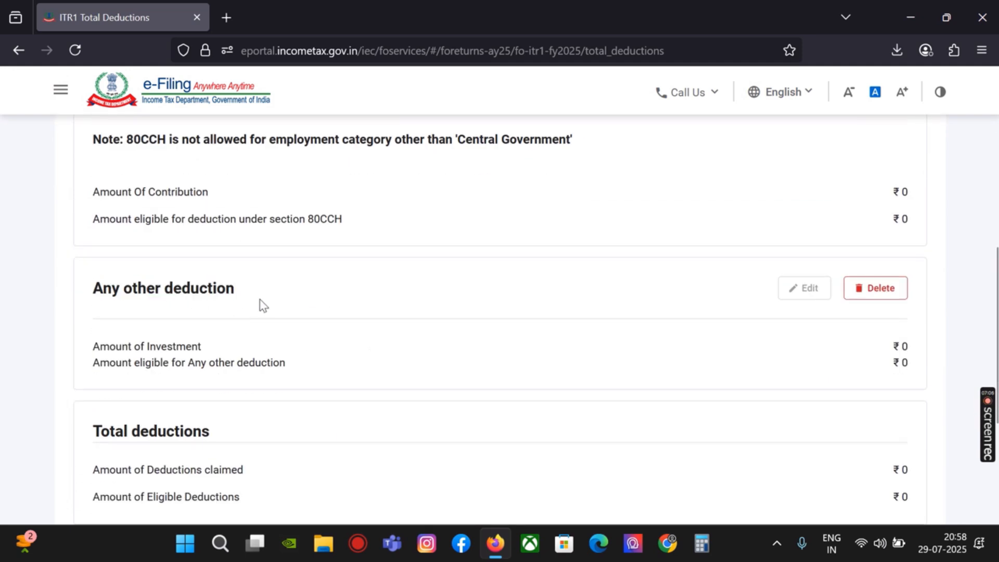
pyautogui.scroll(-3, 166, 313)
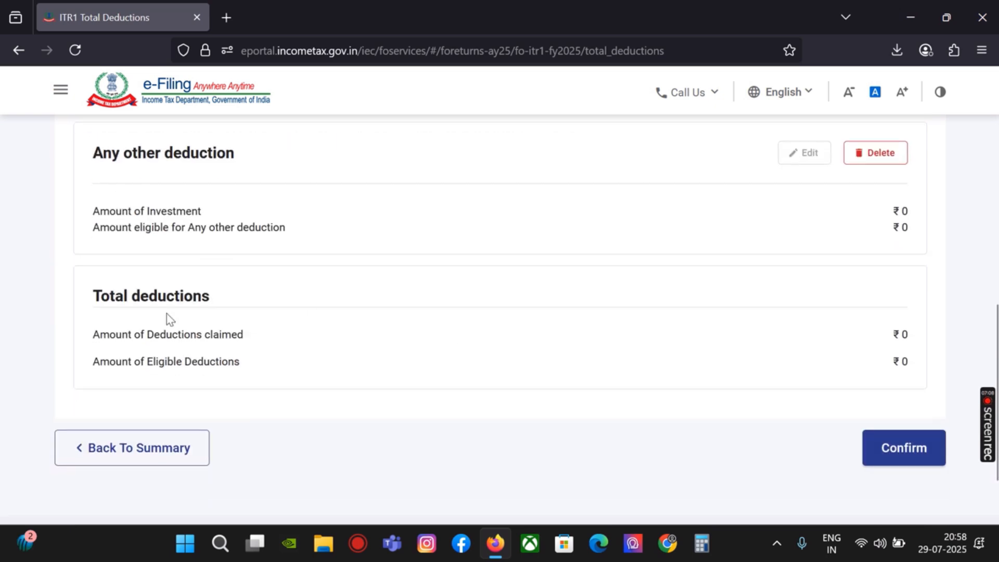
pyautogui.click(887, 450)
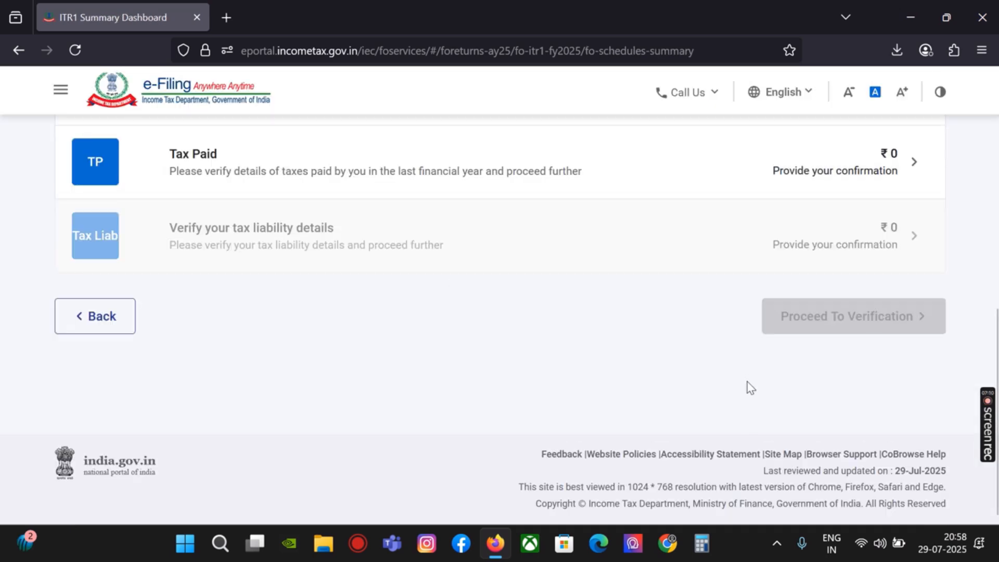
# Step: Open the Tax Paid section and expand Schedule TDS1, Schedule TDS2 and Sch TDS 3 to check their entries
pyautogui.scroll(5, 748, 382)
pyautogui.scroll(-3, 473, 430)
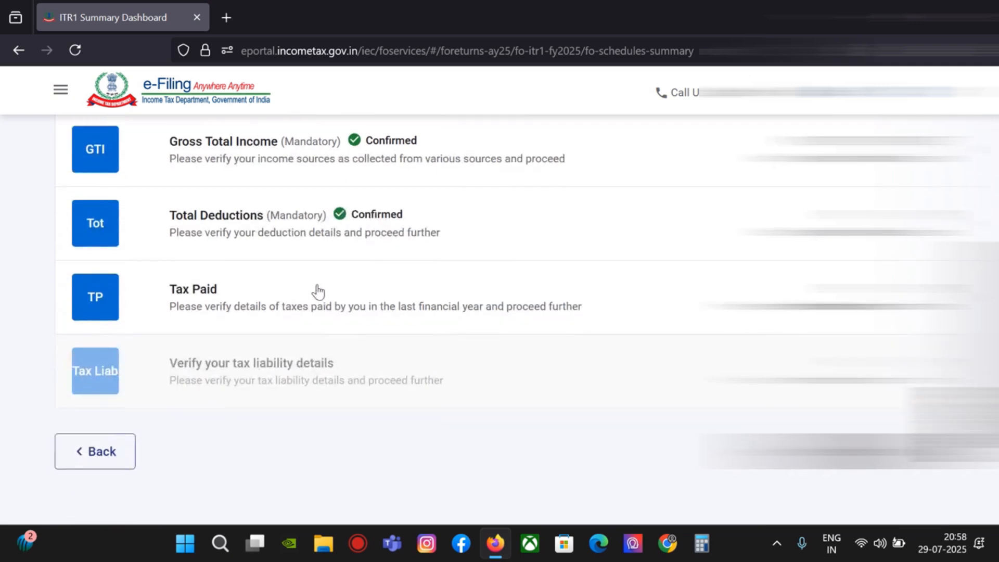
pyautogui.click(318, 291)
pyautogui.scroll(-4, 447, 313)
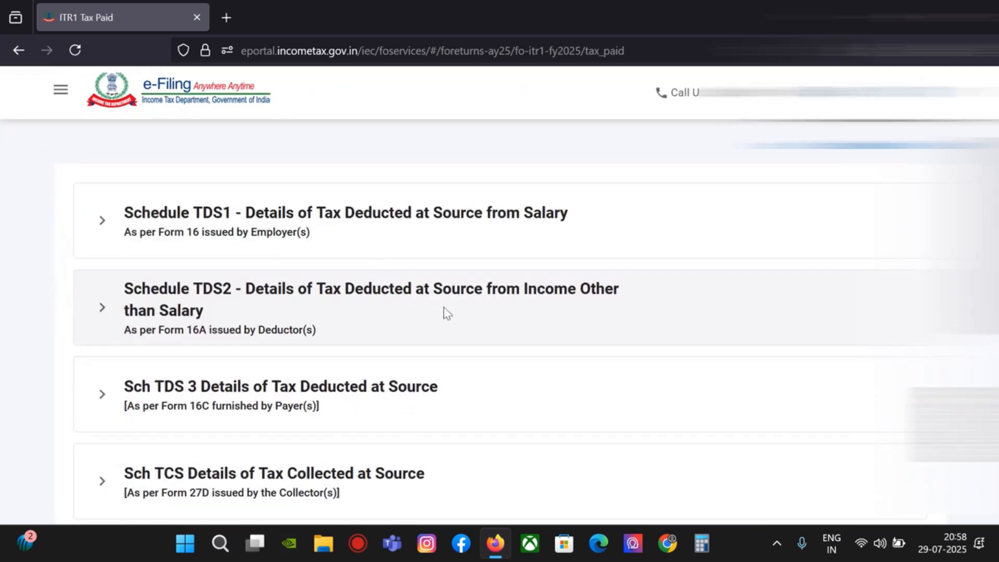
pyautogui.click(328, 219)
pyautogui.scroll(-4, 417, 297)
pyautogui.scroll(3, 342, 298)
pyautogui.click(344, 299)
pyautogui.click(313, 369)
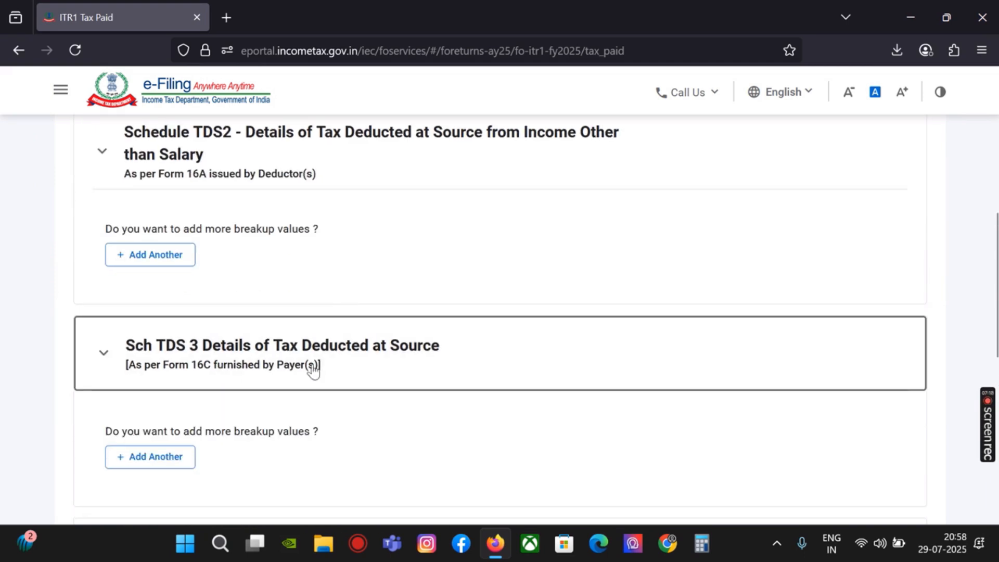
# Step: Check the remaining tax schedules, including Sch TCS, and confirm the Tax Paid section
pyautogui.scroll(-3, 330, 369)
pyautogui.click(219, 413)
pyautogui.click(237, 336)
pyautogui.scroll(-5, 577, 330)
pyautogui.click(931, 374)
# Step: Open Verify your tax liability details and review the Computation of Income and Computation of Tax Payable
pyautogui.scroll(5, 390, 375)
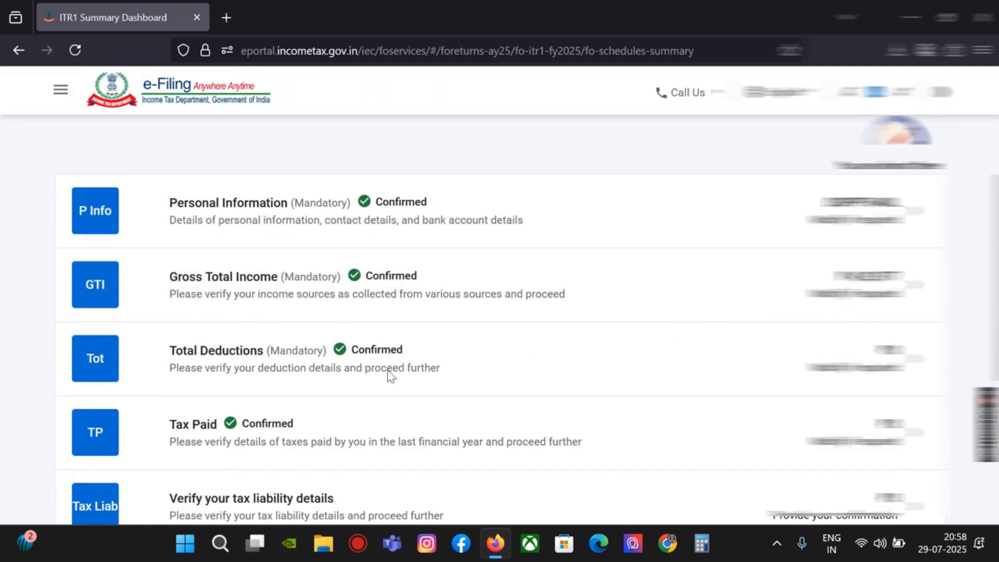
pyautogui.scroll(-3, 390, 374)
pyautogui.click(261, 373)
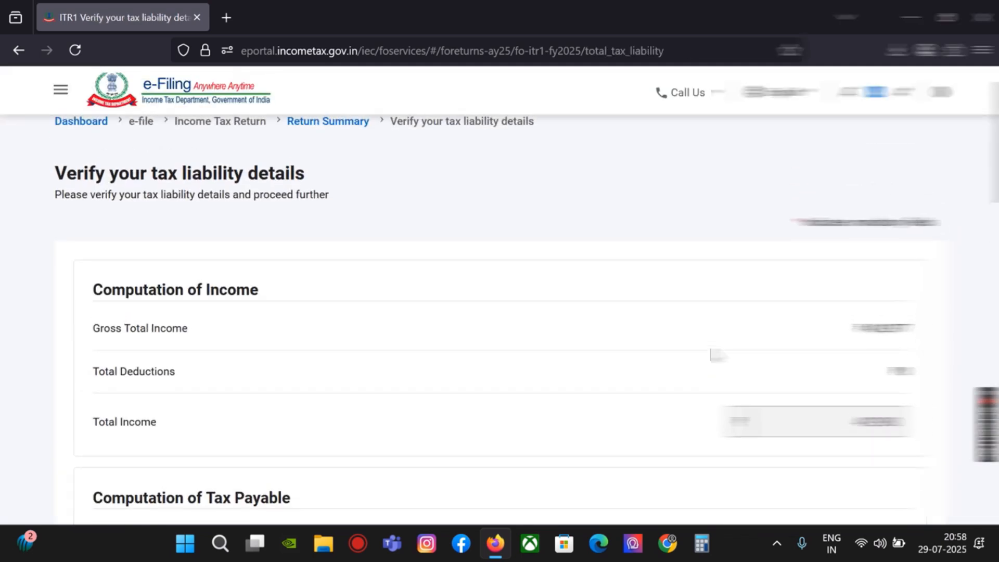
pyautogui.scroll(-2, 326, 247)
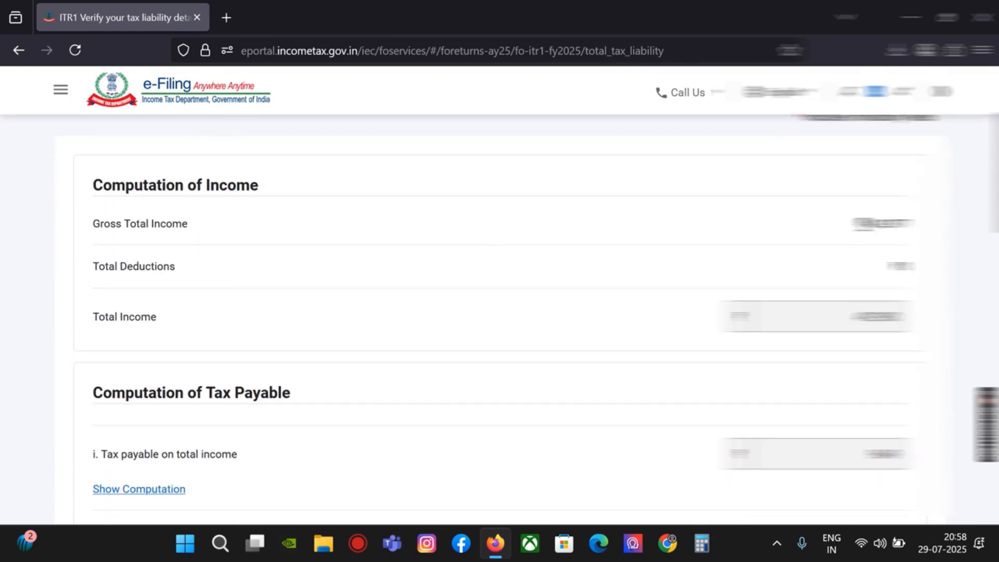
pyautogui.moveTo(863, 224); pyautogui.dragTo(961, 225)
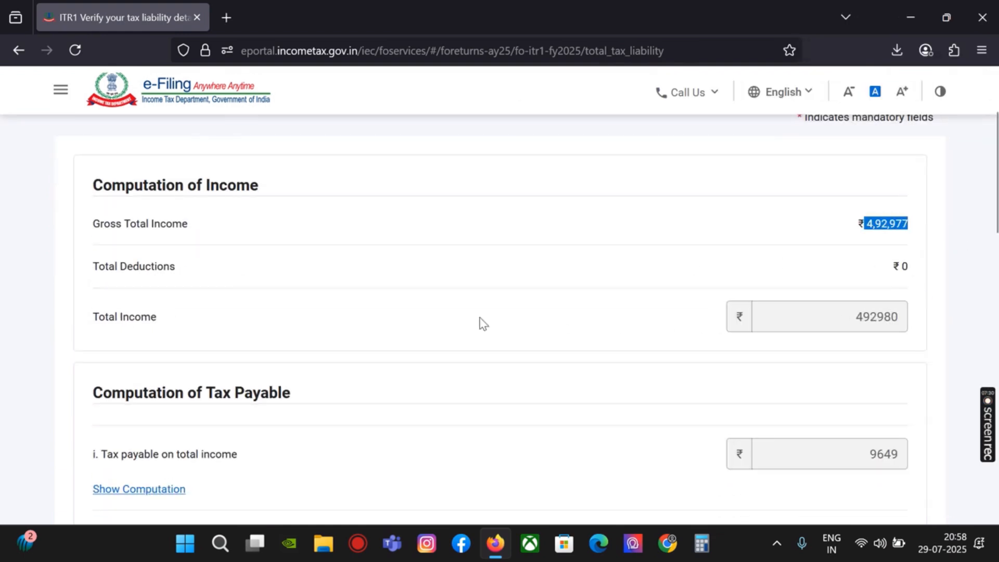
pyautogui.moveTo(854, 318); pyautogui.dragTo(911, 319)
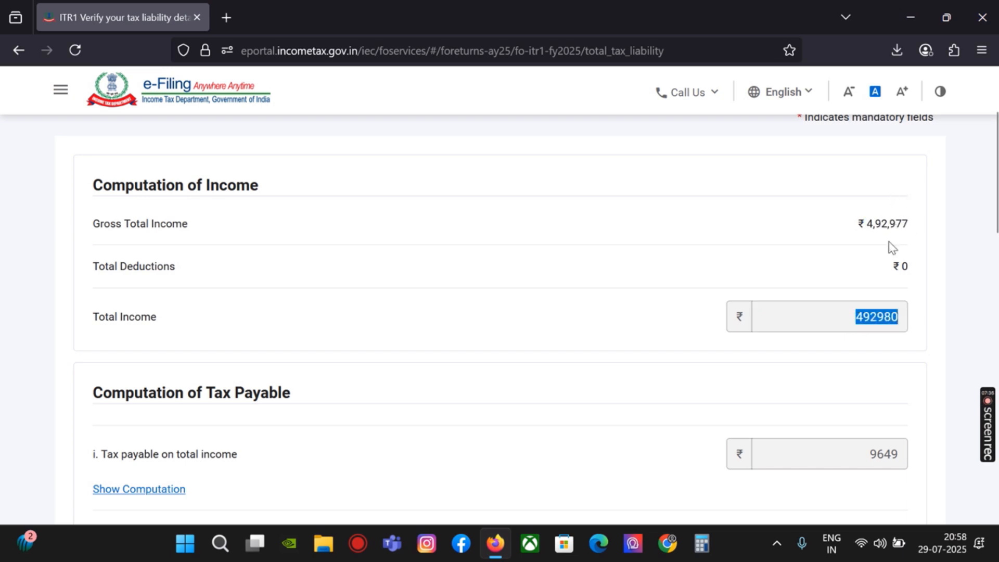
pyautogui.scroll(-2, 911, 236)
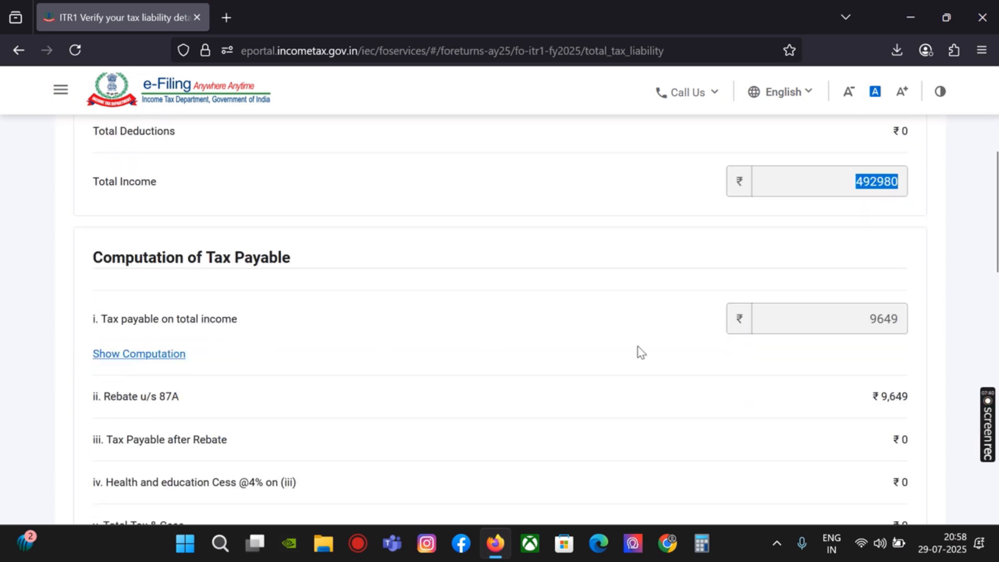
pyautogui.scroll(-2, 923, 332)
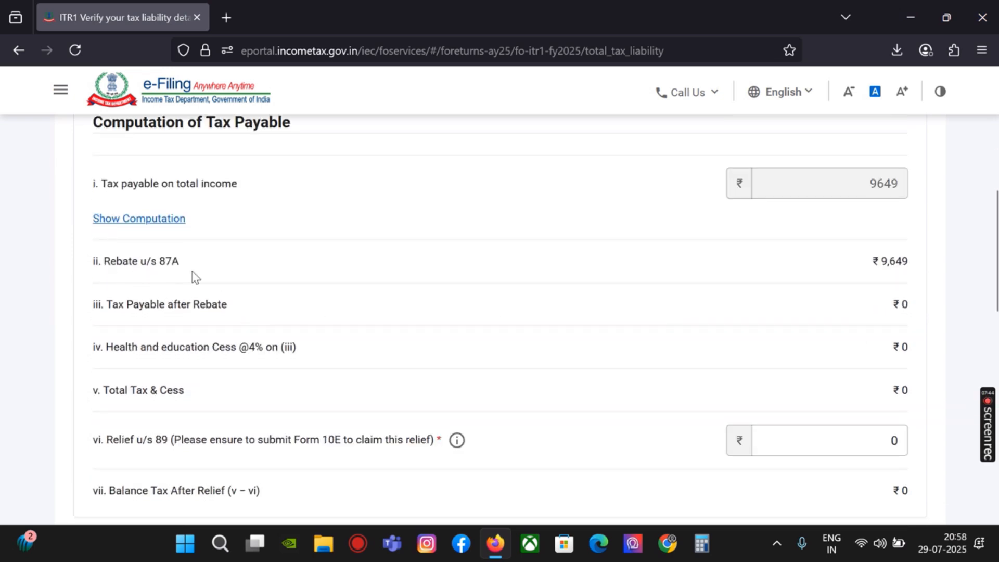
# Step: Search Google in a new browser tab for "rebate us 87a for fy 2024 25 miximum limit"
pyautogui.click(220, 22)
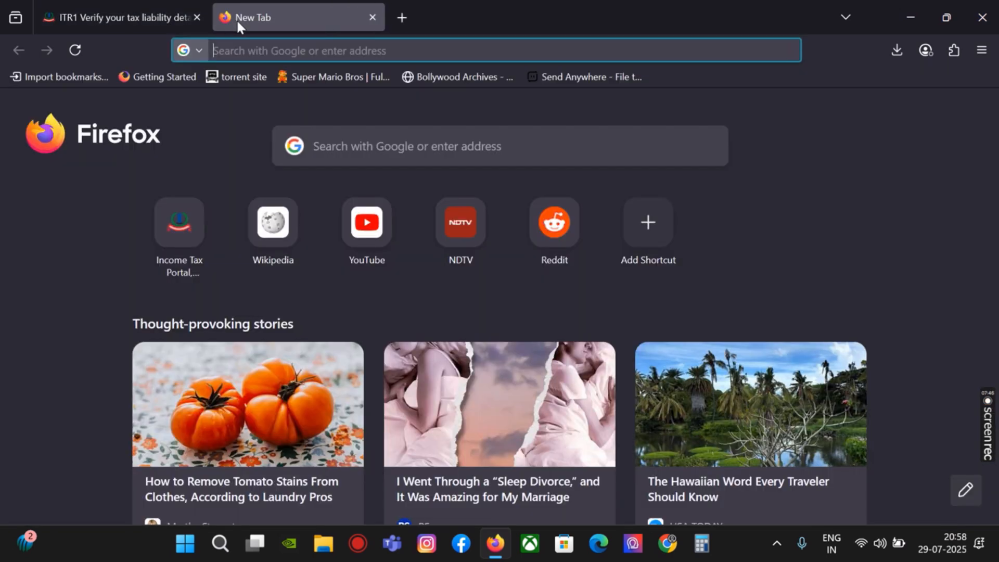
pyautogui.write('g')
pyautogui.press('Return')
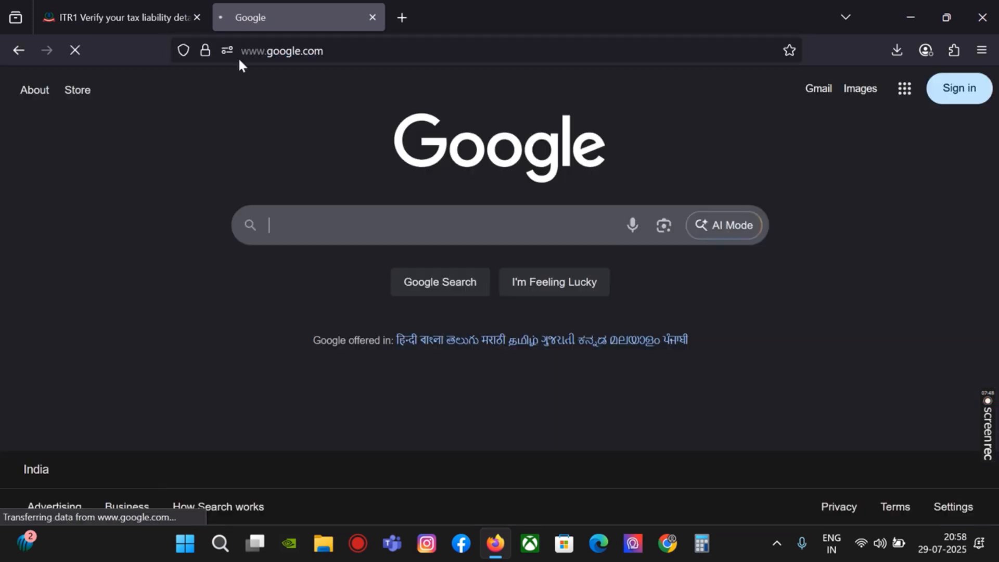
pyautogui.click(297, 222)
pyautogui.write('rebate us 87a')
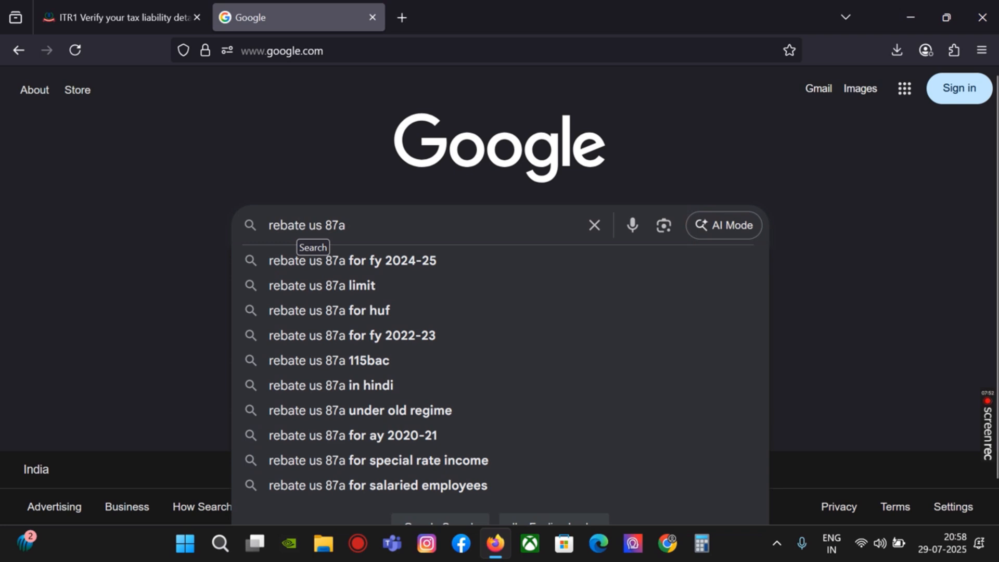
pyautogui.press('Down')
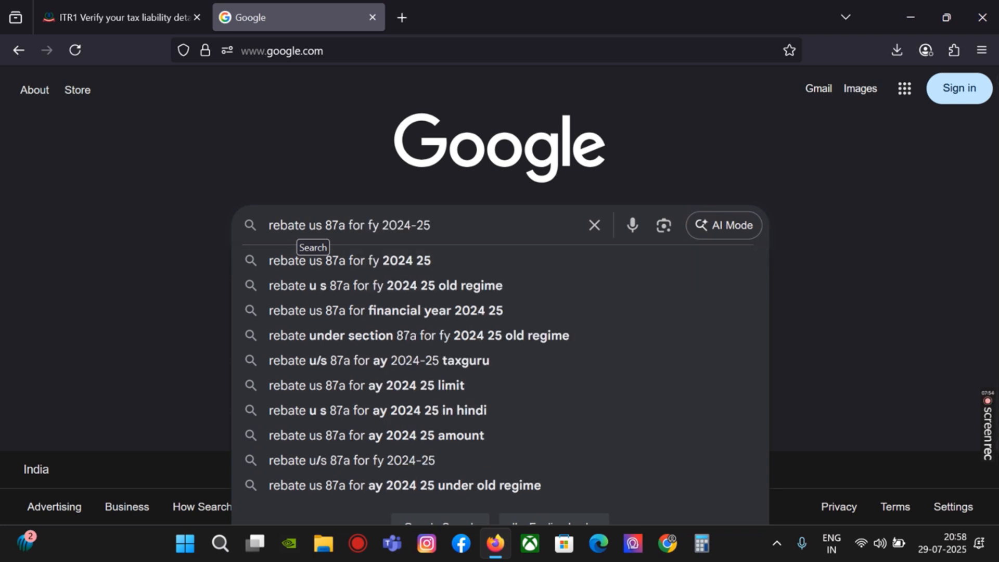
pyautogui.write('m')
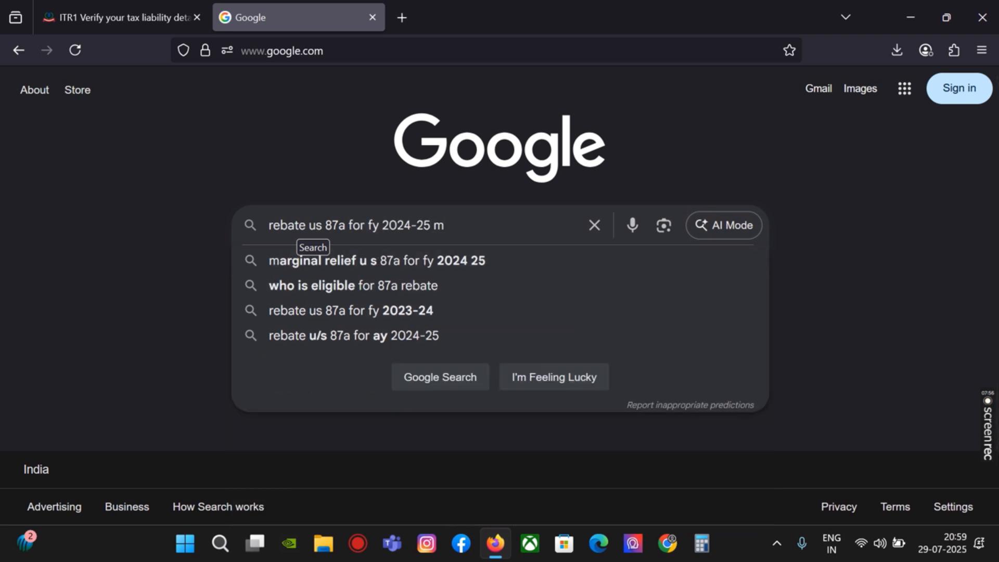
pyautogui.write('ixi')
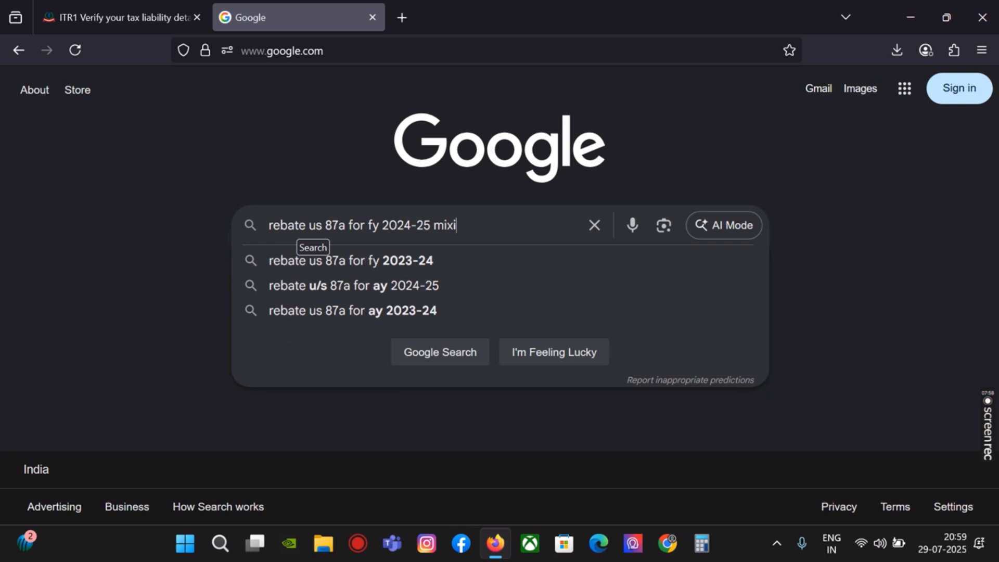
pyautogui.write('mum ')
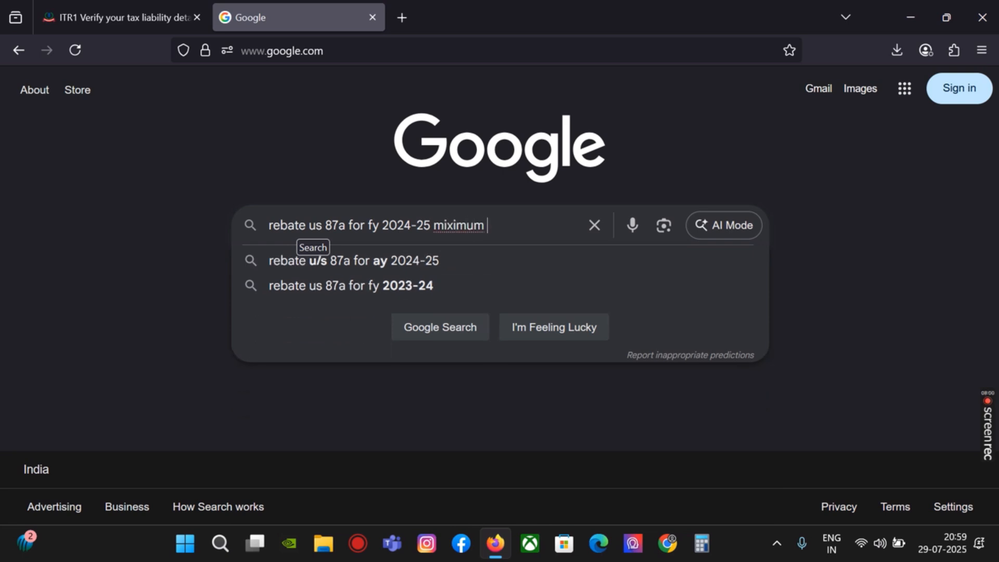
pyautogui.write('limit')
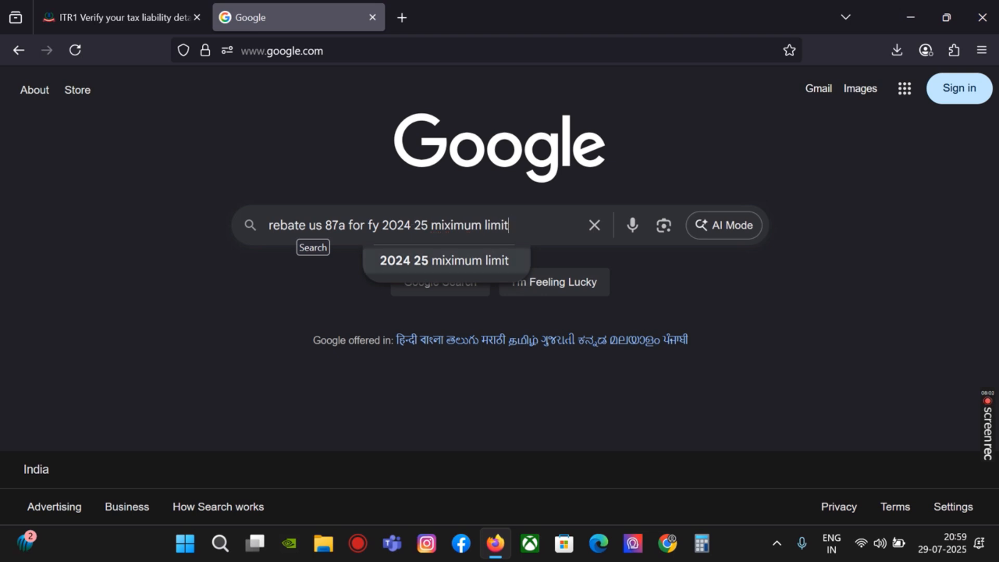
pyautogui.press('Return')
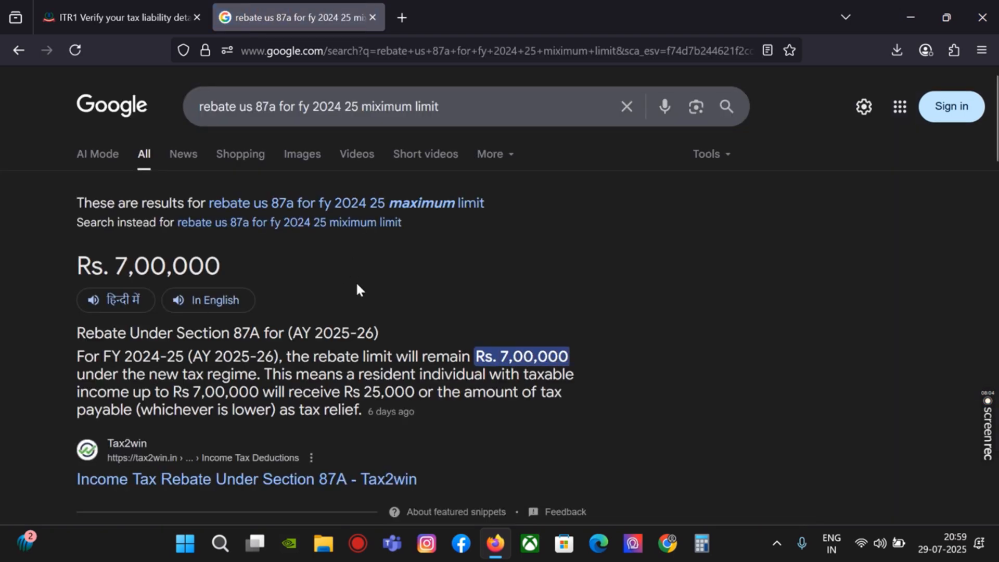
# Step: Read the featured answer on the Section 87A income limit and rebate amount under the new tax regime
pyautogui.moveTo(352, 391); pyautogui.dragTo(418, 392)
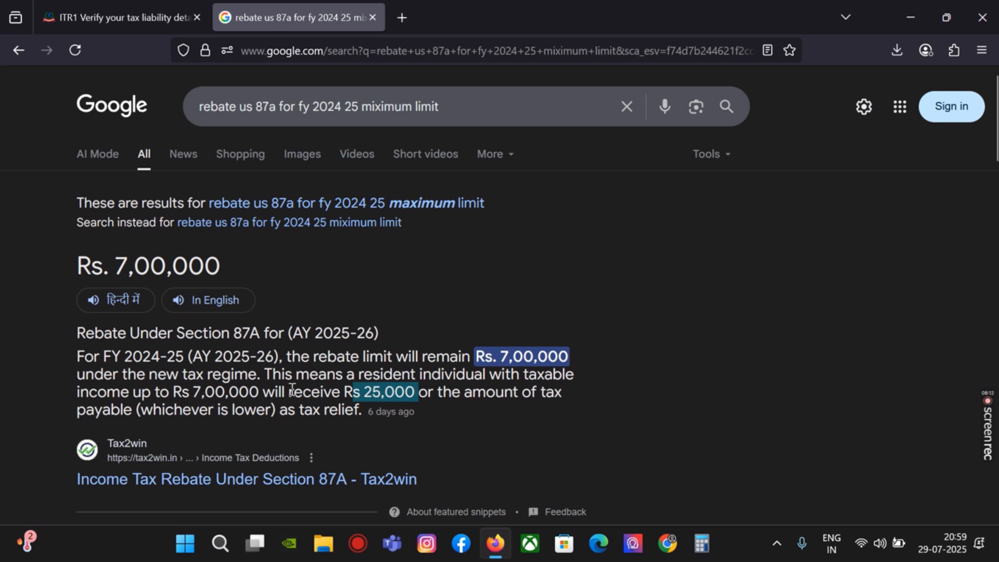
pyautogui.click(496, 357)
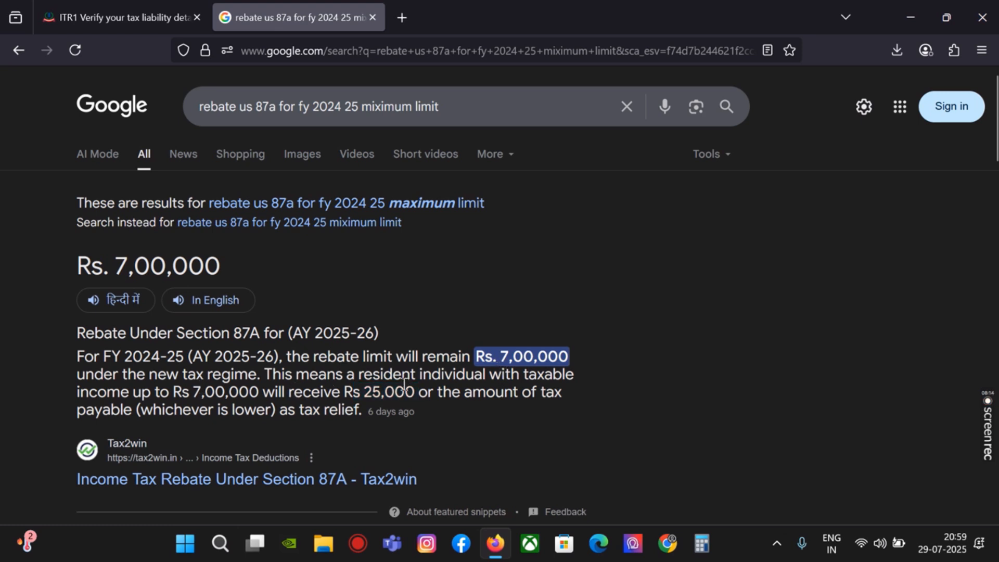
pyautogui.moveTo(408, 392); pyautogui.dragTo(368, 380)
pyautogui.click(409, 385)
pyautogui.moveTo(501, 356); pyautogui.dragTo(582, 358)
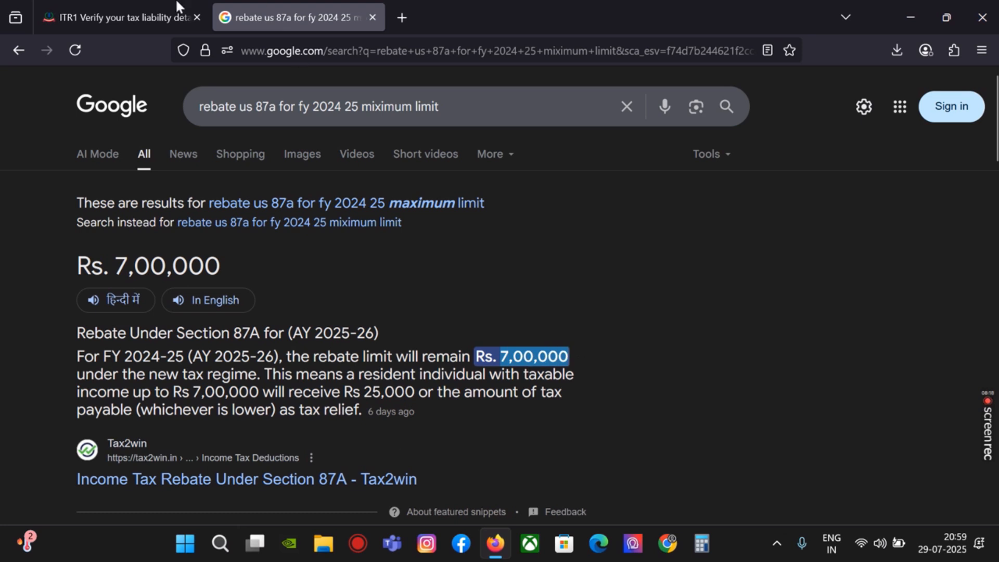
# Step: Return to the tax liability page and compare the Rebate u/s 87A with the tax payable on total income
pyautogui.click(161, 13)
pyautogui.moveTo(909, 261); pyautogui.dragTo(869, 261)
pyautogui.scroll(3, 914, 273)
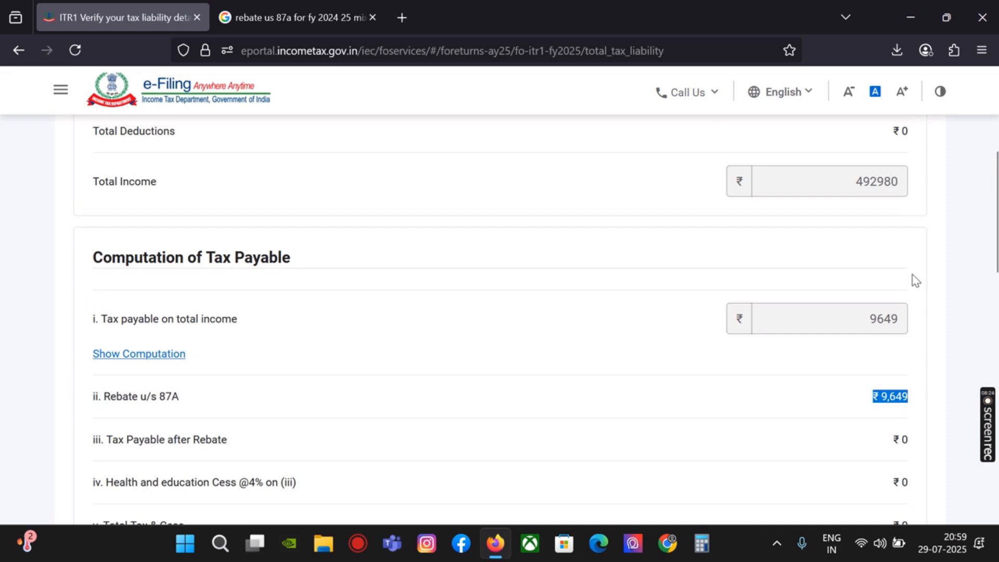
# Step: Review the total interest and fee and the final tax totals, and confirm the tax liability details
pyautogui.scroll(-5, 916, 281)
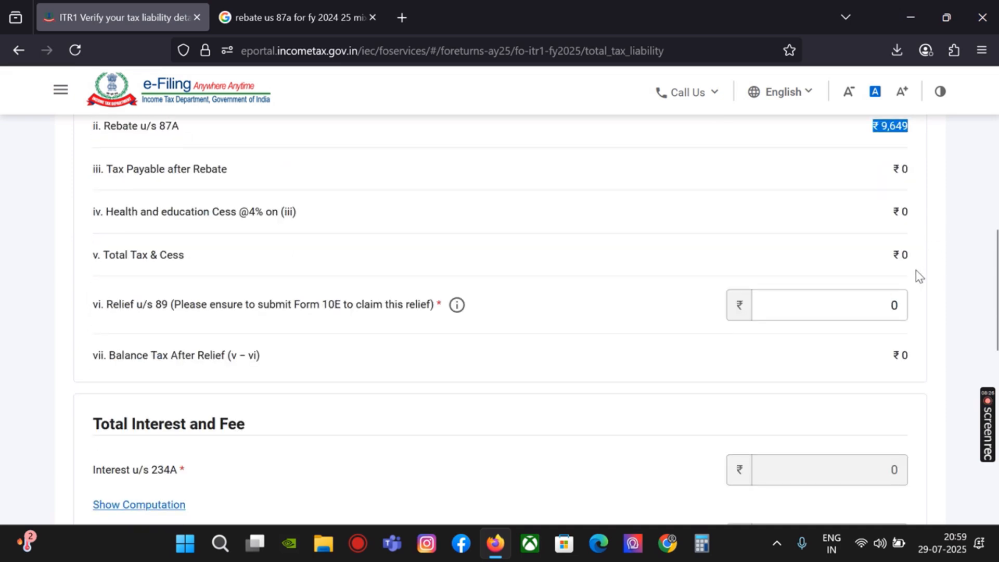
pyautogui.scroll(-4, 916, 276)
pyautogui.scroll(-6, 916, 283)
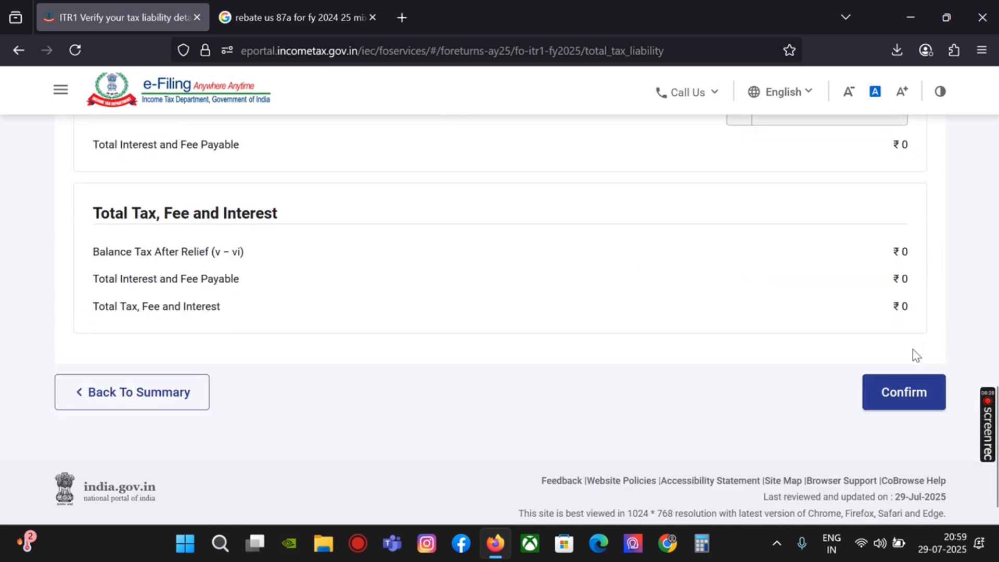
pyautogui.scroll(8, 714, 255)
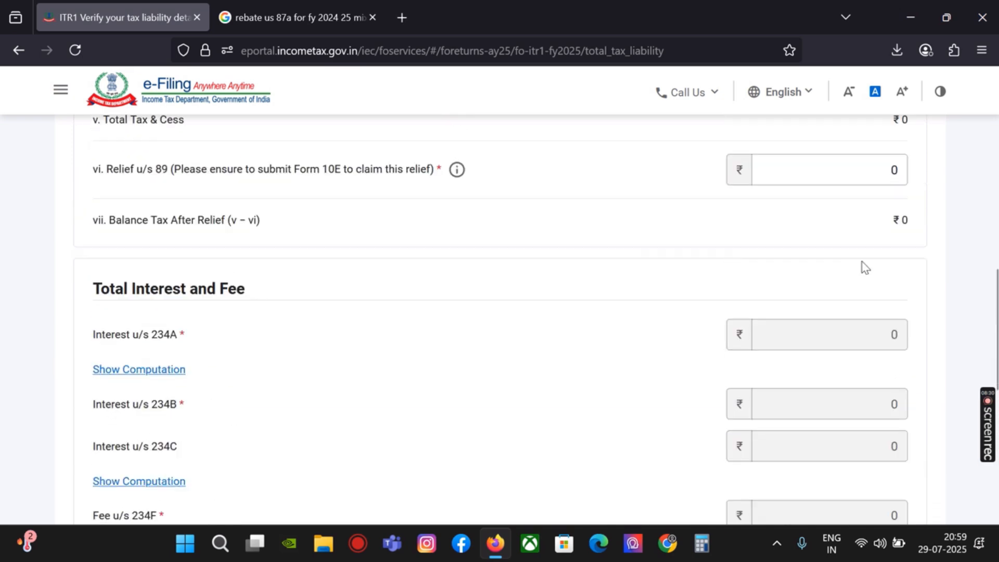
pyautogui.scroll(5, 863, 265)
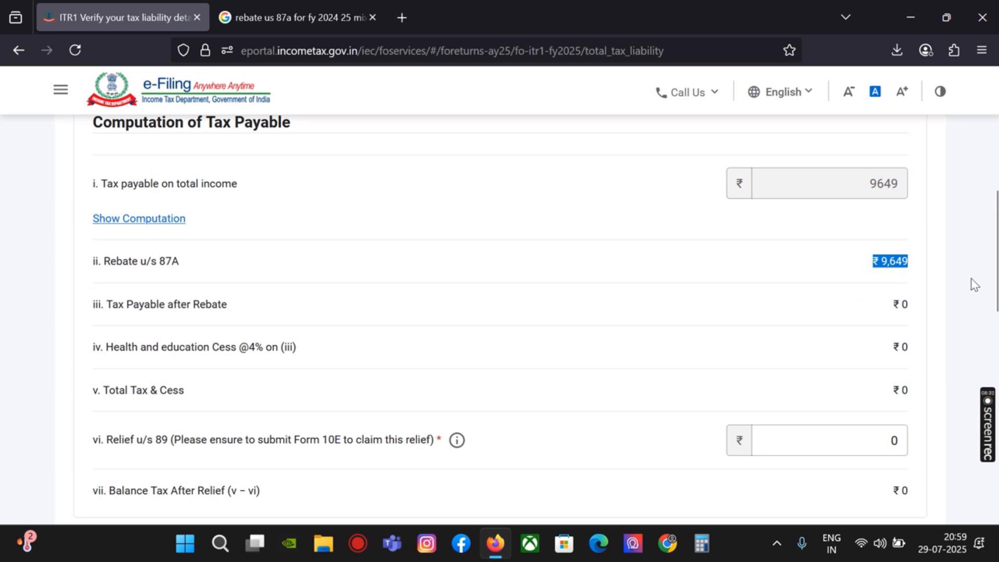
pyautogui.scroll(-10, 898, 334)
pyautogui.click(912, 363)
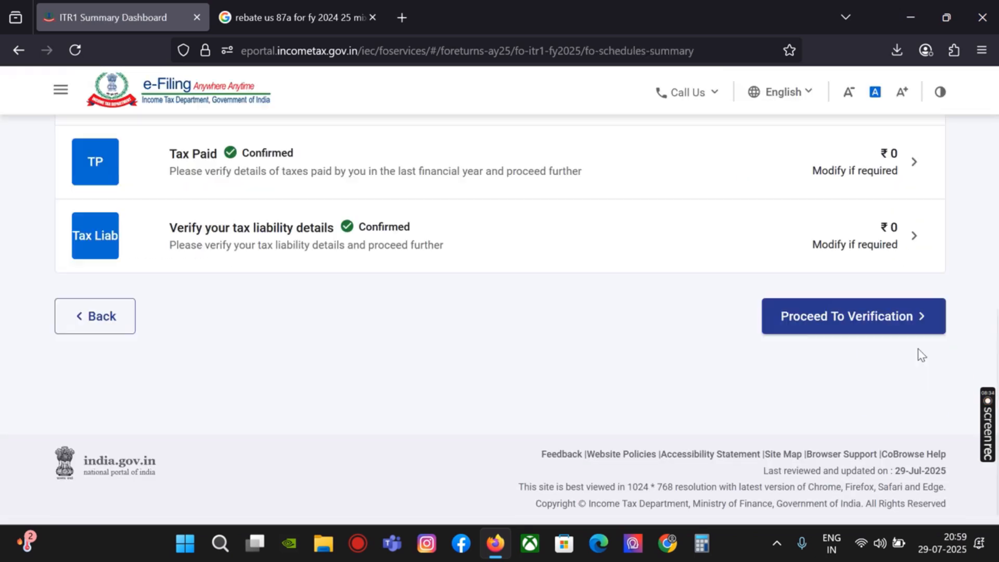
# Step: Proceed to verification, review the taxable income, tax payable and refund summary, and continue to the return preview and submission page
pyautogui.click(859, 328)
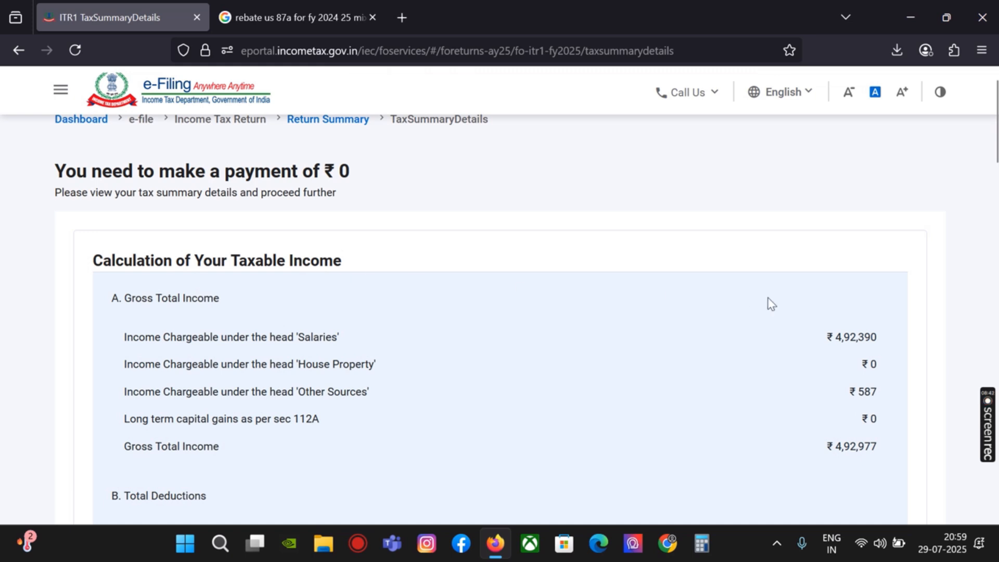
pyautogui.scroll(-3, 770, 302)
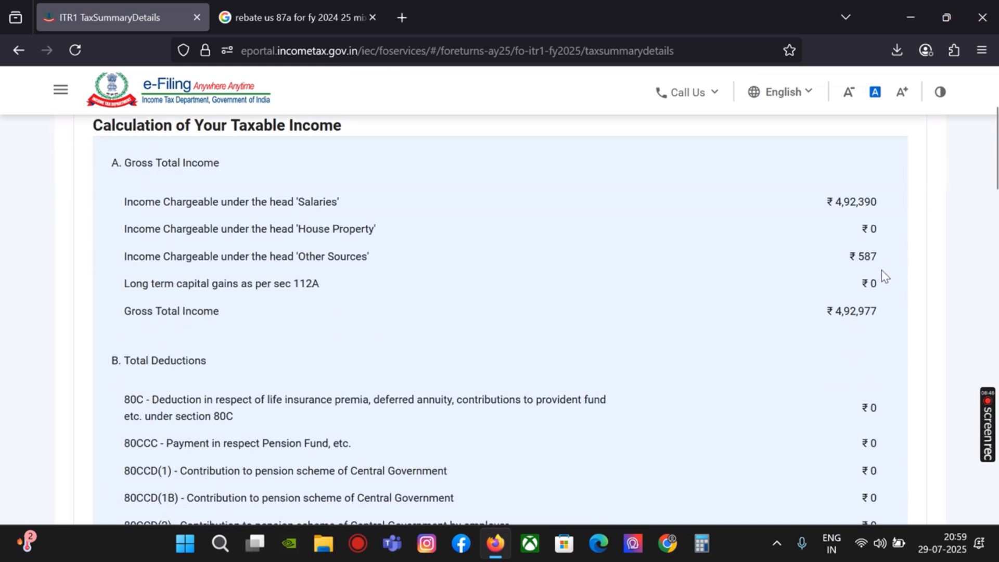
pyautogui.scroll(-20, 885, 276)
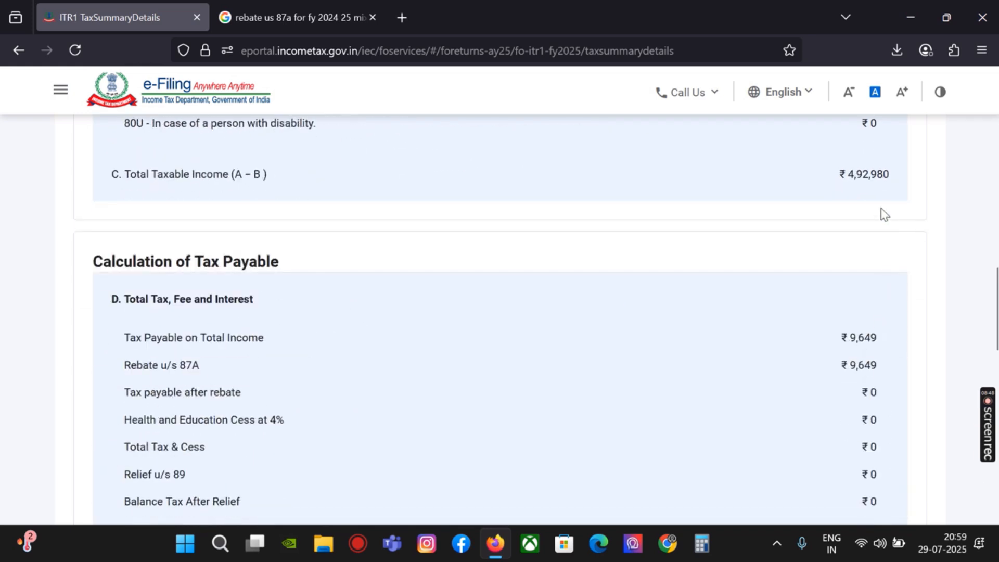
pyautogui.scroll(-10, 883, 213)
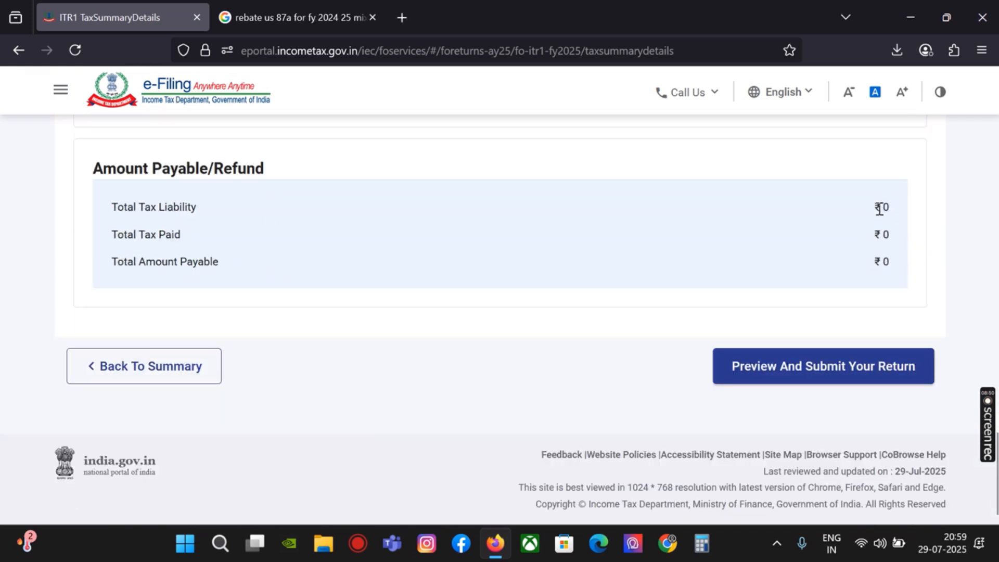
pyautogui.click(839, 375)
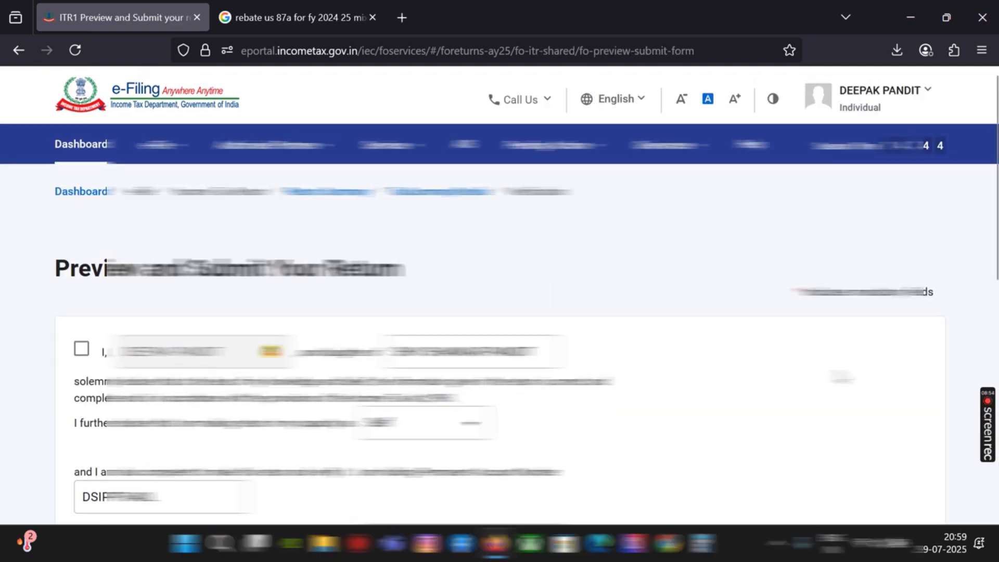
# Step: Accept the declaration for the return and fill in the mandatory place field
pyautogui.scroll(-3, 329, 311)
pyautogui.click(81, 177)
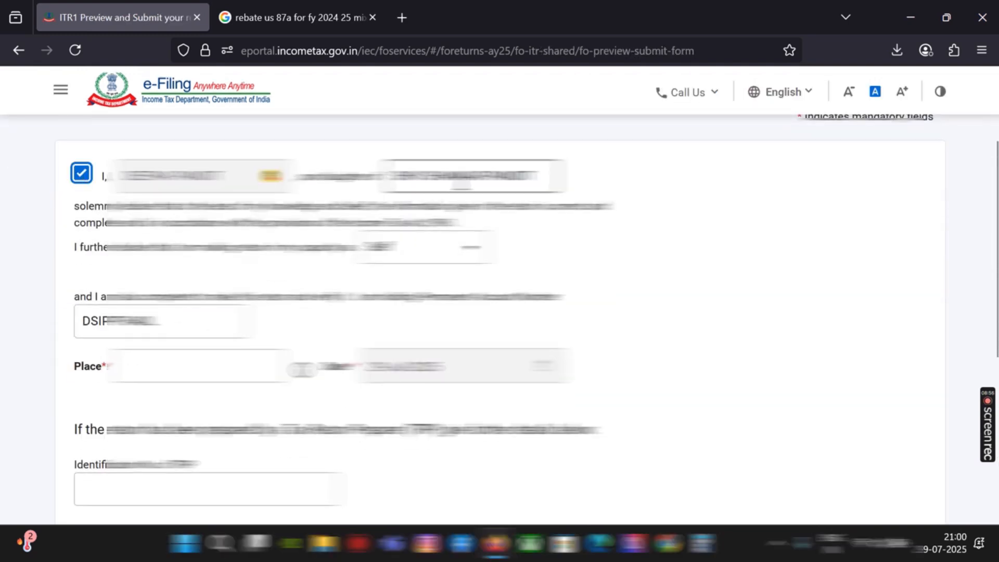
pyautogui.click(167, 373)
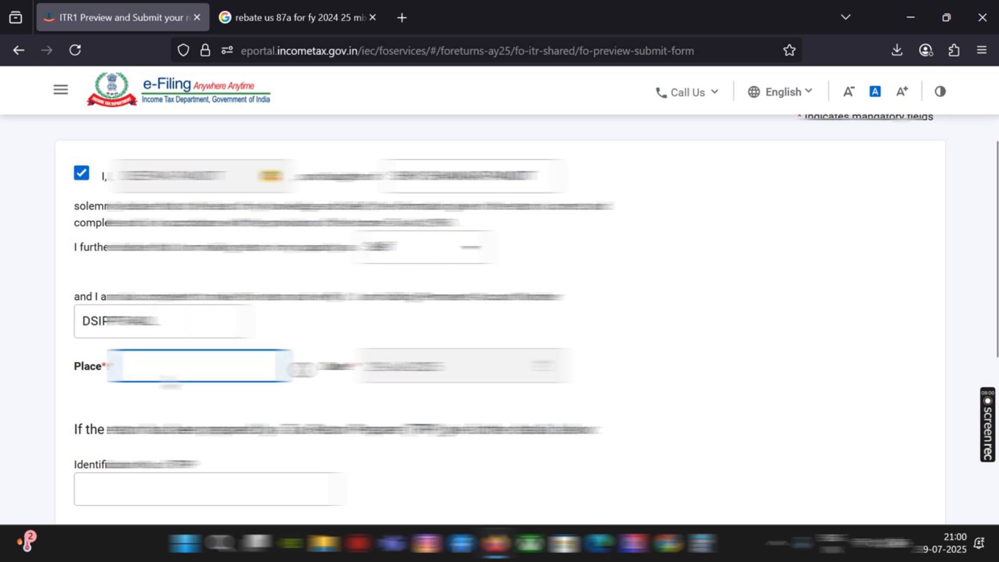
pyautogui.write('P')
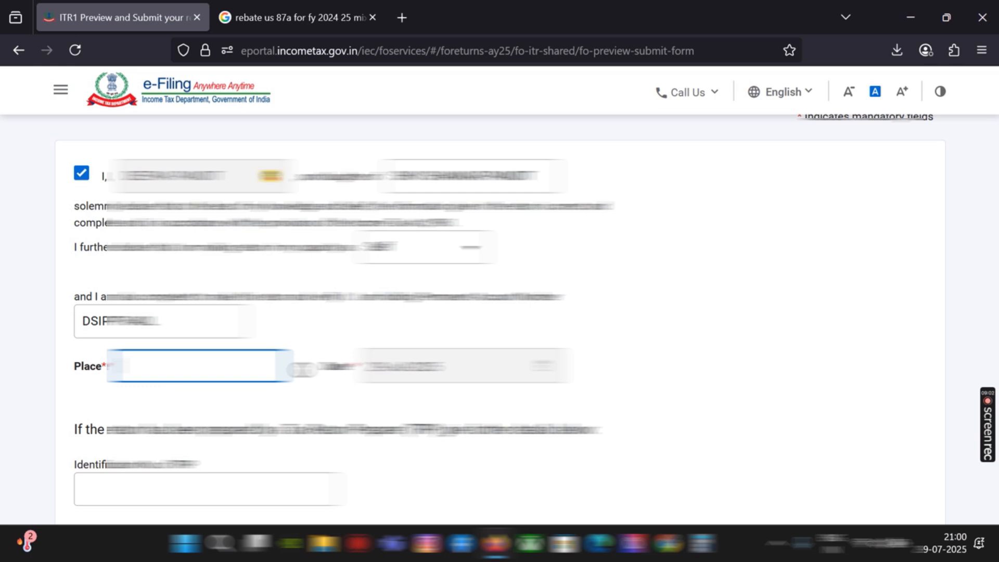
pyautogui.write('VADODARA')
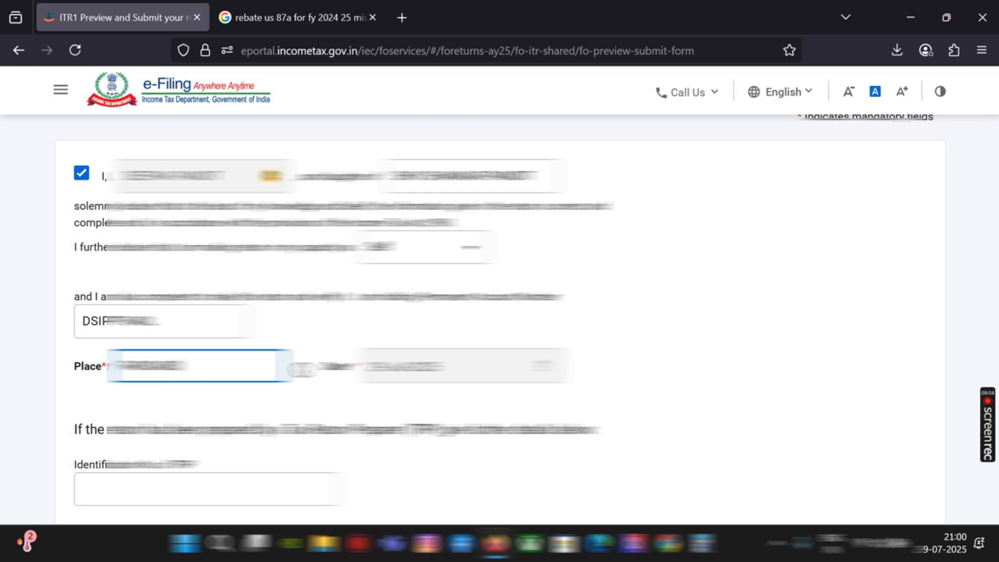
pyautogui.press('BackSpace')
pyautogui.write('AD')
pyautogui.click(703, 389)
# Step: Check the completed declaration, leave the return preparer fields empty, and proceed to validation of the return
pyautogui.scroll(-1, 704, 399)
pyautogui.scroll(-4, 706, 400)
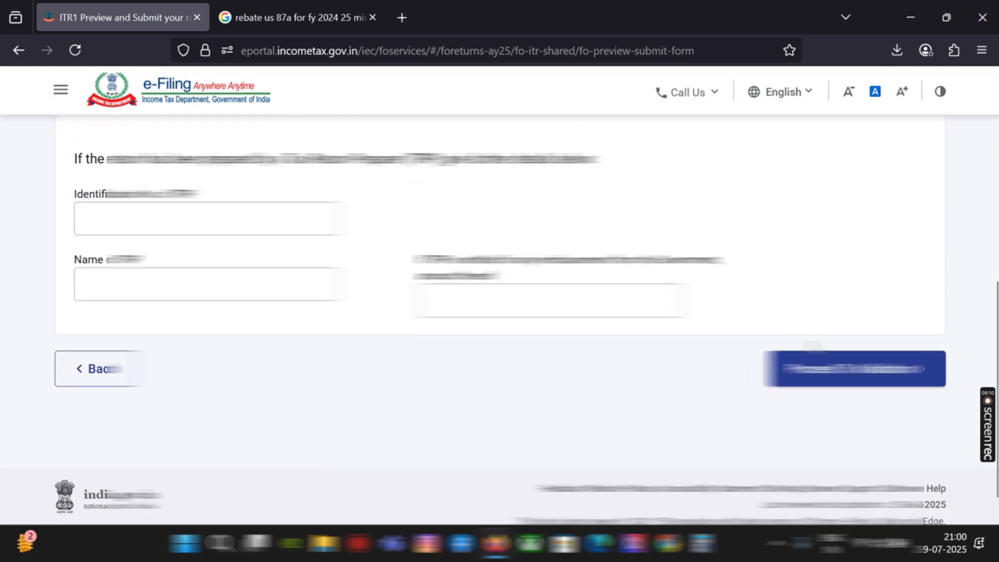
pyautogui.scroll(5, 811, 339)
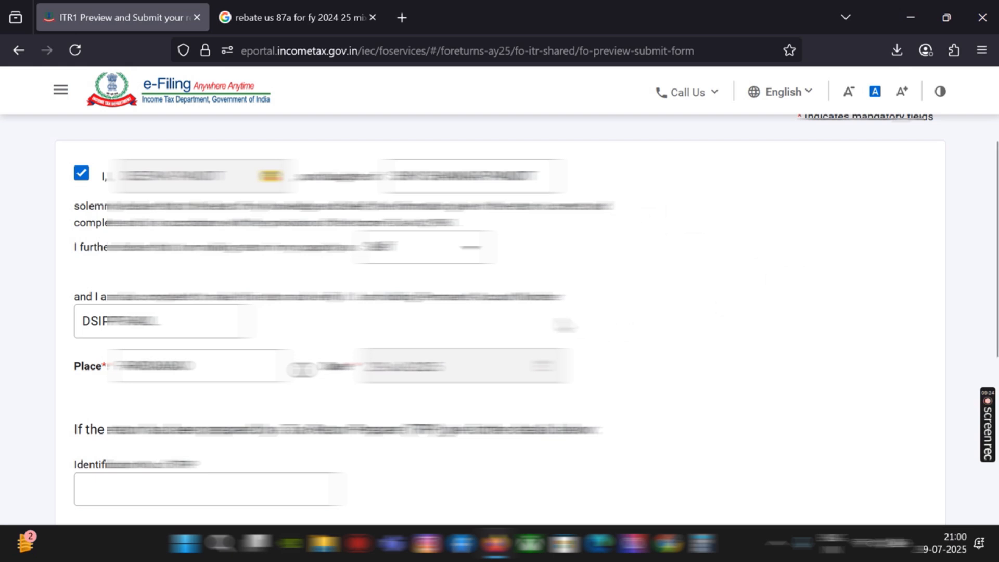
pyautogui.scroll(-5, 500, 312)
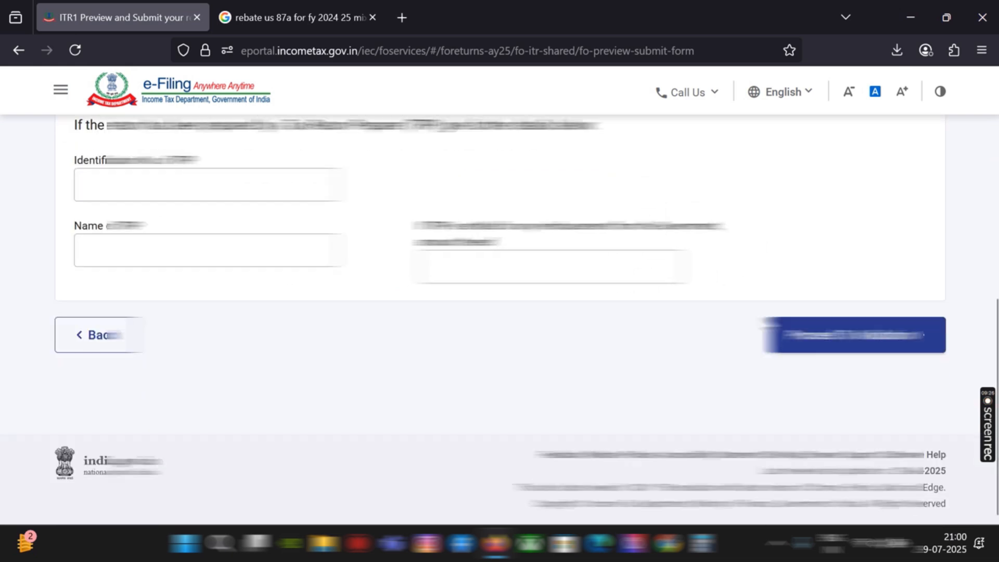
pyautogui.click(836, 346)
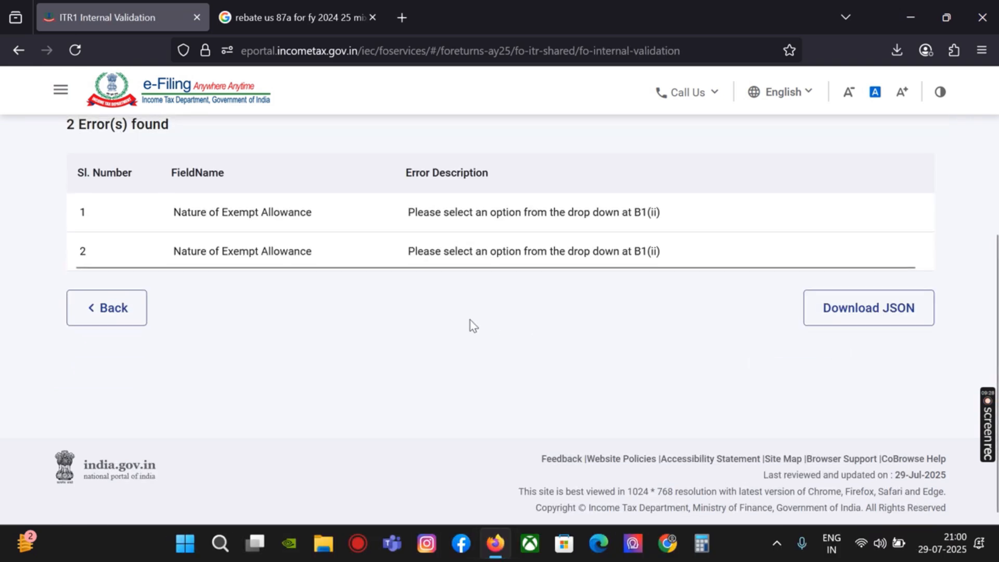
# Step: Read the validation errors and open the B1 Income From Salary exempt allowances from the first Nature of Exempt Allowance error
pyautogui.scroll(2, 471, 324)
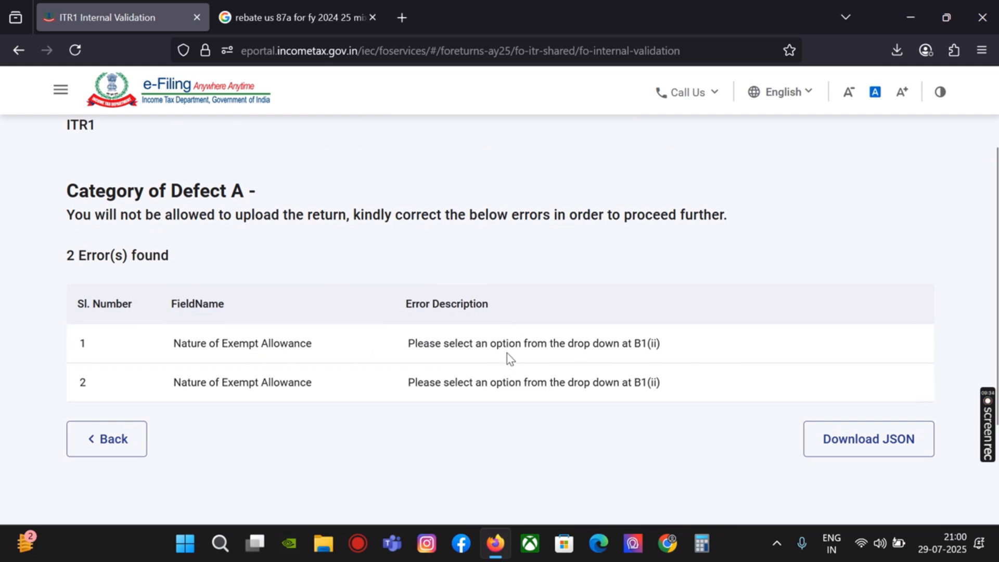
pyautogui.click(632, 354)
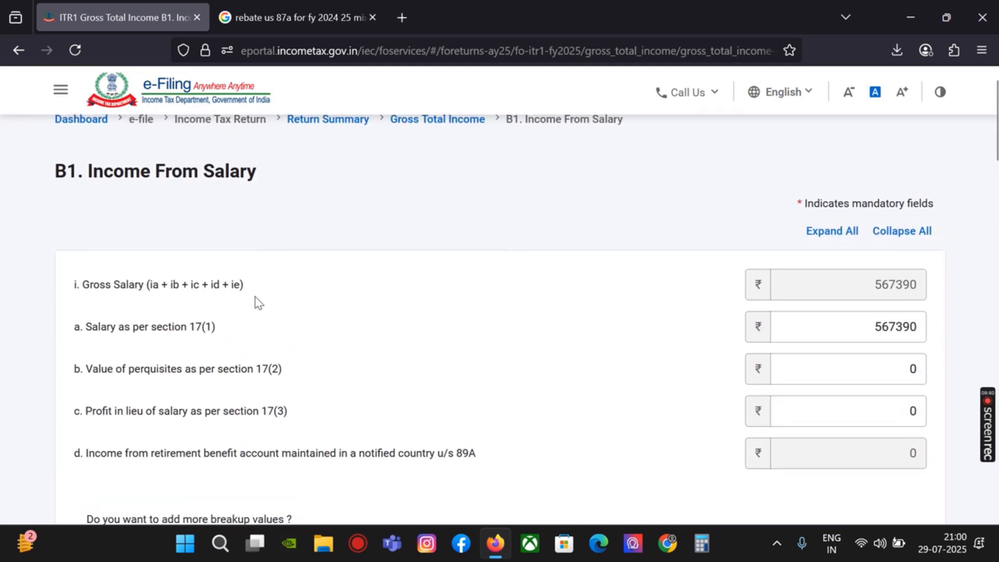
pyautogui.scroll(-8, 259, 302)
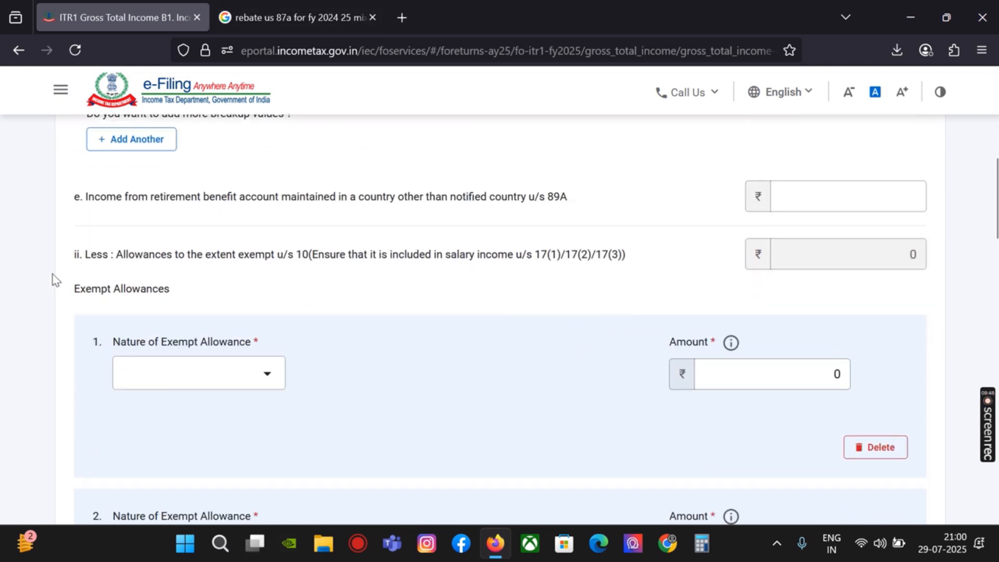
# Step: Set the nature of the first, blank exempt allowance to Any Other
pyautogui.click(218, 385)
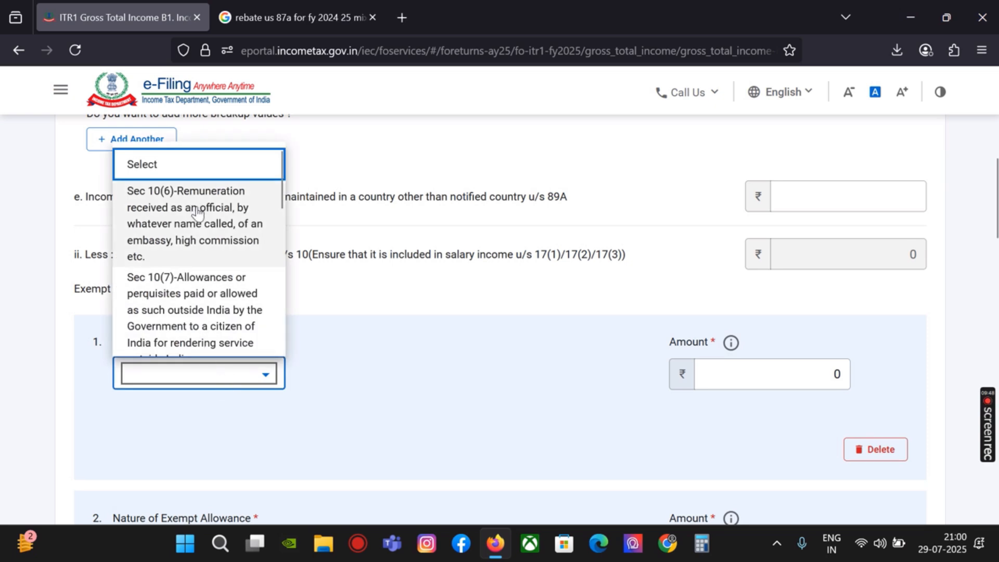
pyautogui.scroll(-2, 202, 300)
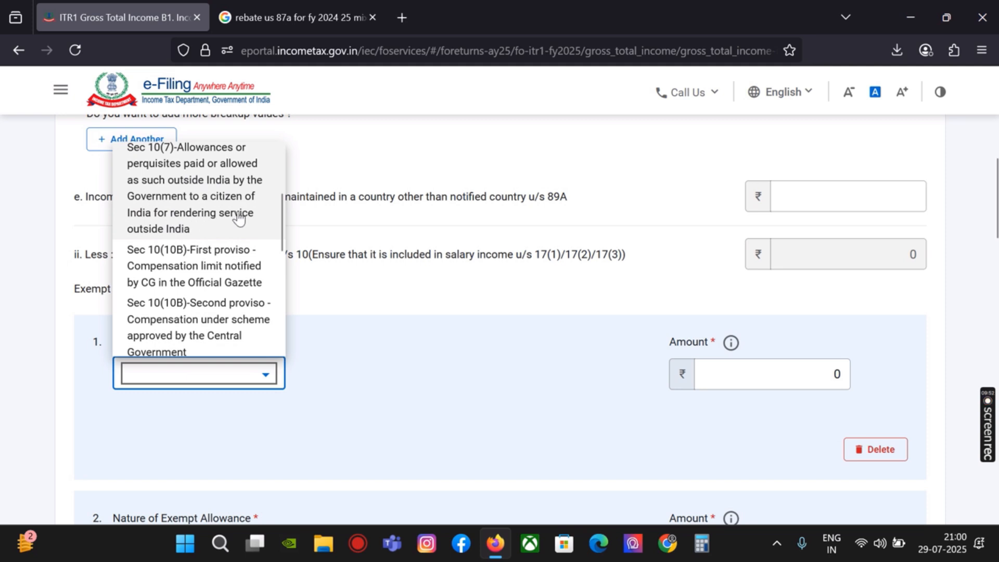
pyautogui.scroll(-5, 208, 291)
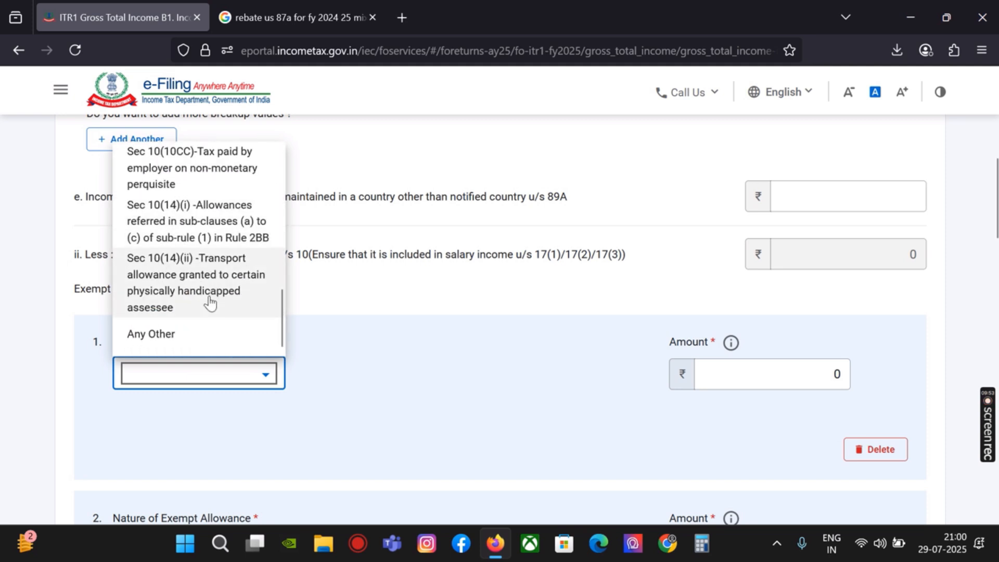
pyautogui.click(167, 334)
pyautogui.scroll(8, 598, 344)
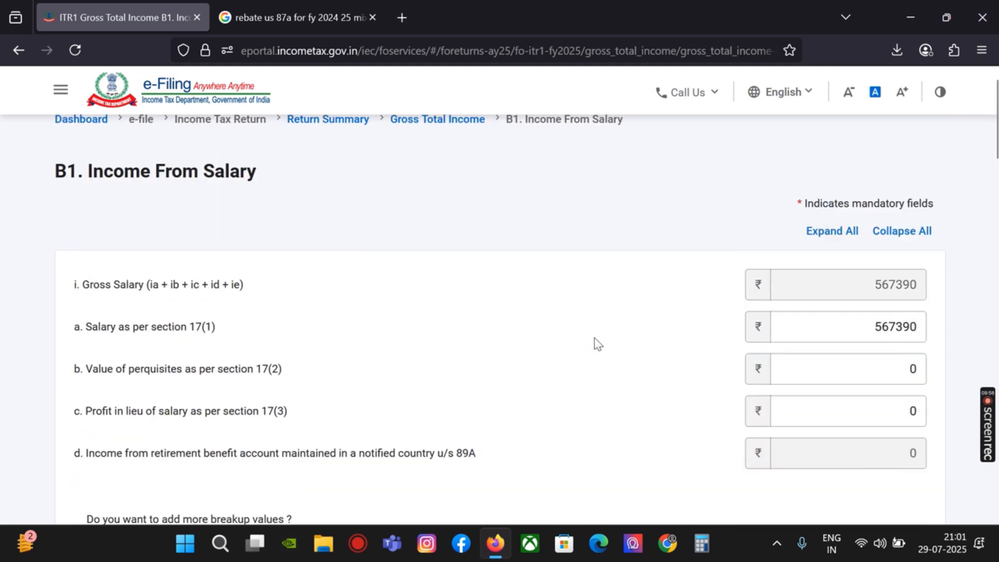
pyautogui.click(147, 332)
# Step: Examine the nature and amount of each exempt allowance entry in the salary income schedule
pyautogui.scroll(-3, 520, 349)
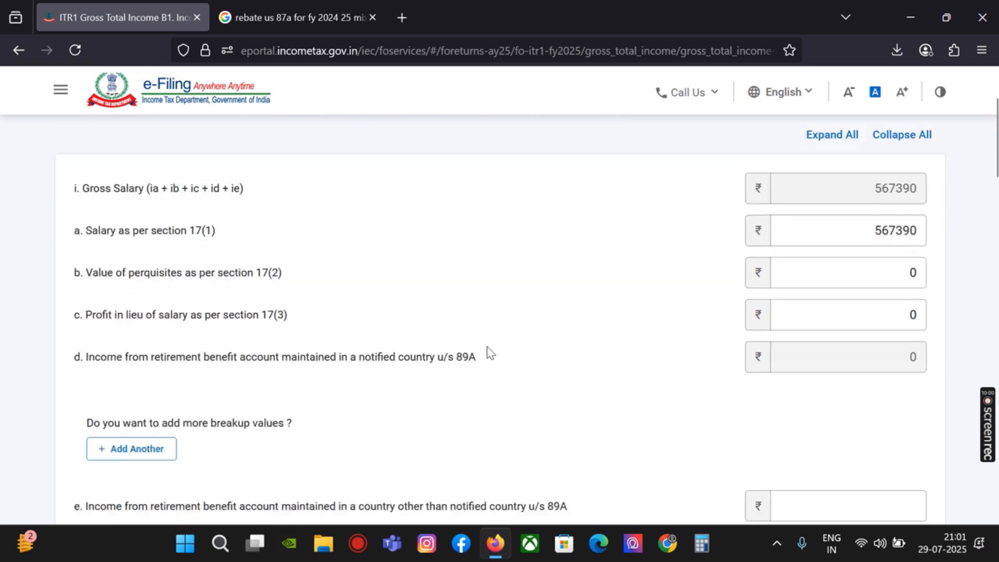
pyautogui.scroll(-6, 229, 341)
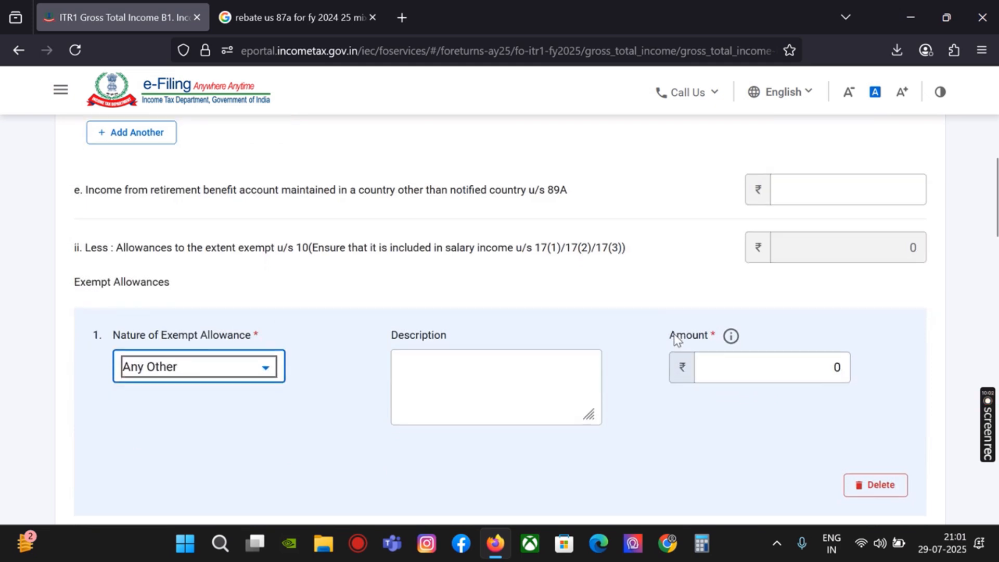
pyautogui.scroll(-3, 672, 333)
pyautogui.scroll(-5, 671, 338)
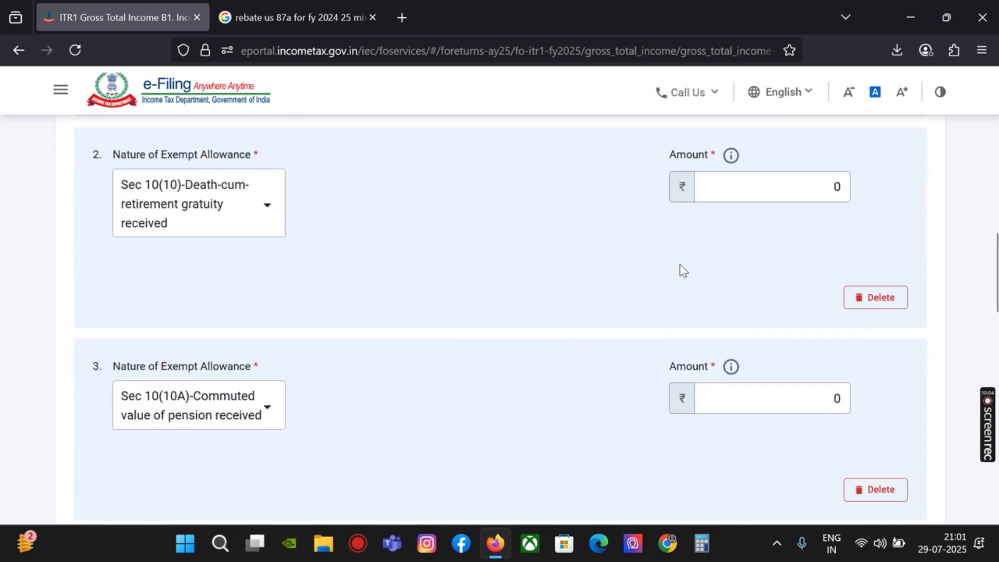
pyautogui.scroll(8, 719, 278)
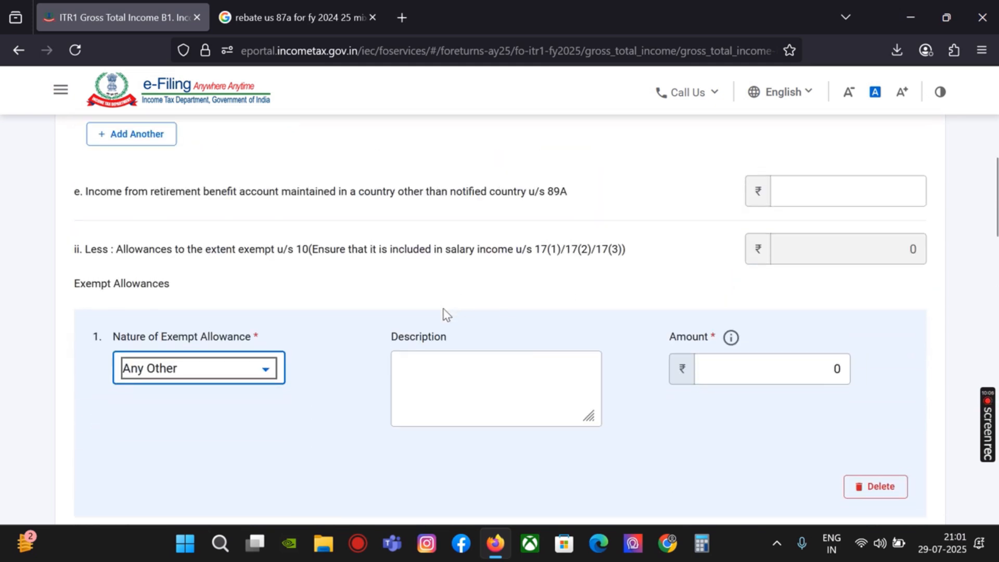
pyautogui.scroll(-3, 625, 302)
pyautogui.scroll(-5, 833, 291)
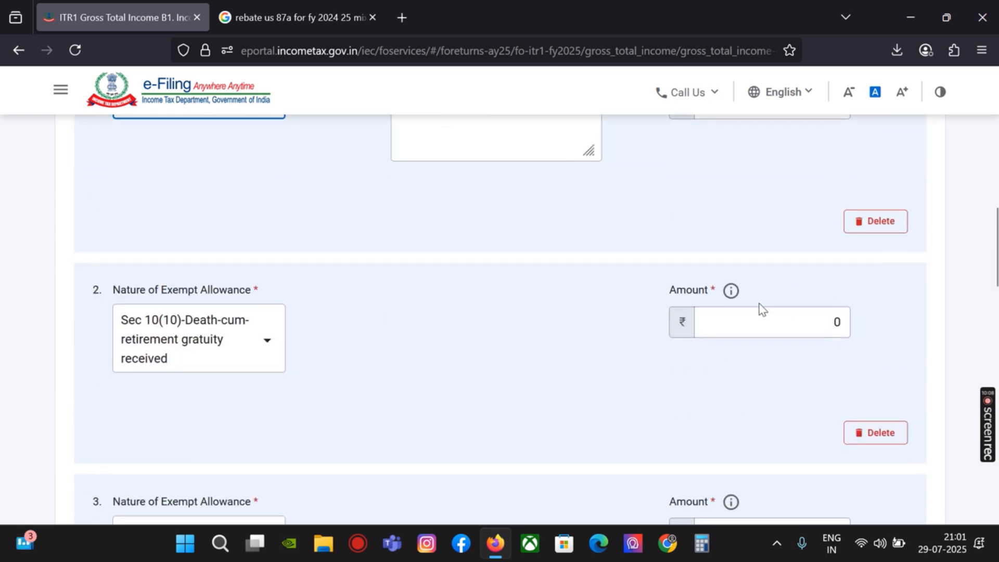
pyautogui.scroll(-18, 879, 395)
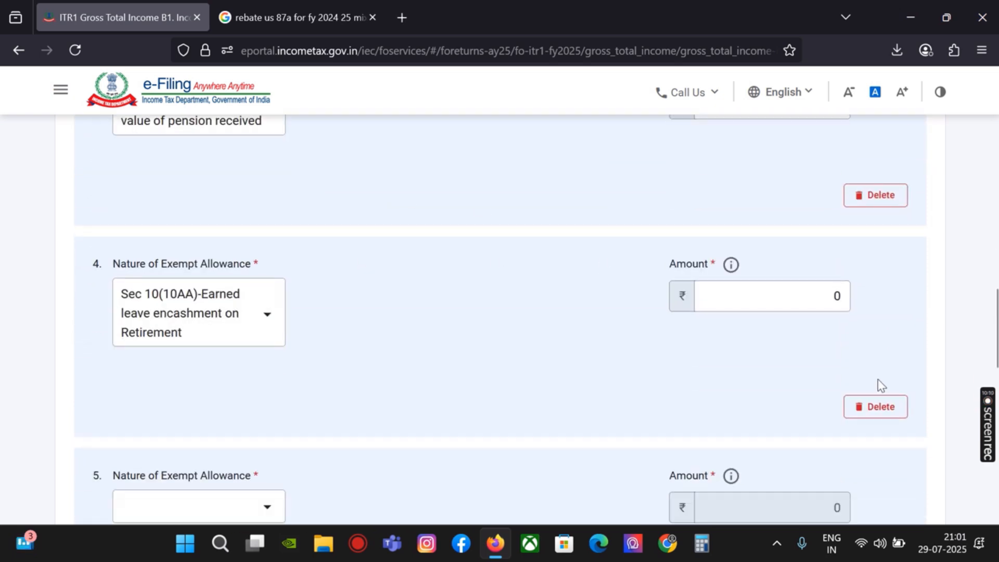
pyautogui.scroll(5, 866, 357)
pyautogui.scroll(15, 866, 355)
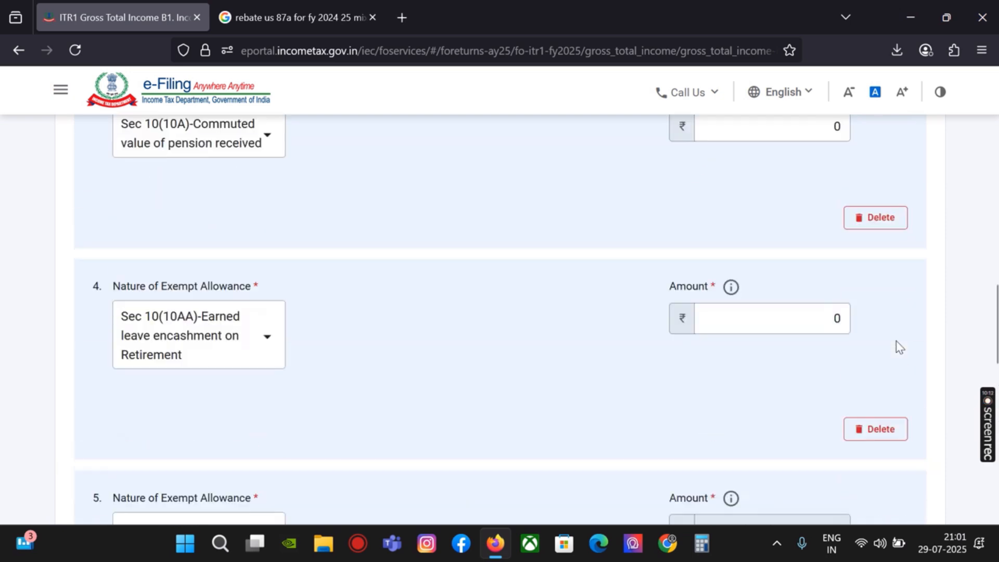
pyautogui.scroll(2, 908, 279)
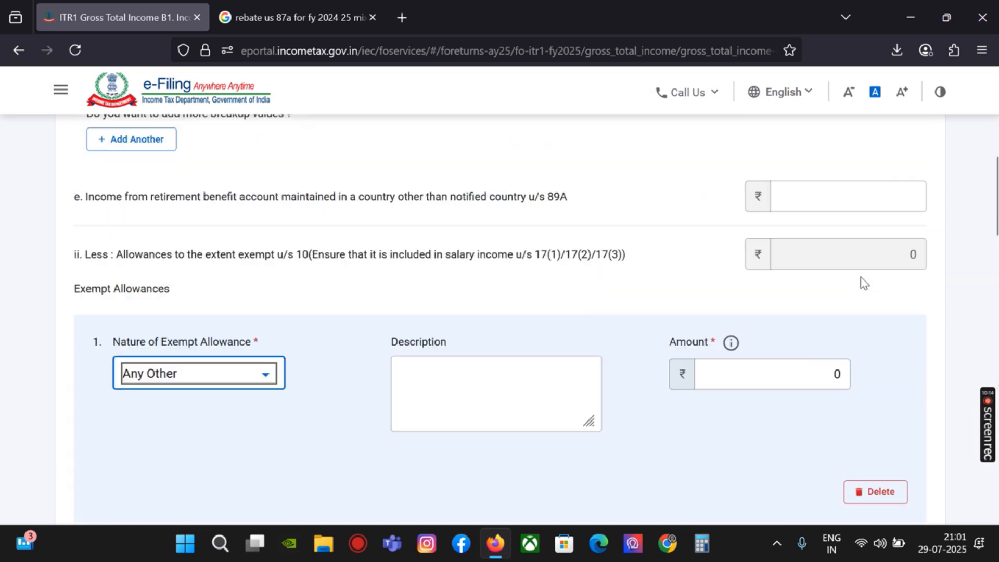
# Step: Delete the Any Other and Sec 10(10) death-cum-retirement gratuity entries from the exempt allowances
pyautogui.scroll(-2, 758, 344)
pyautogui.click(873, 357)
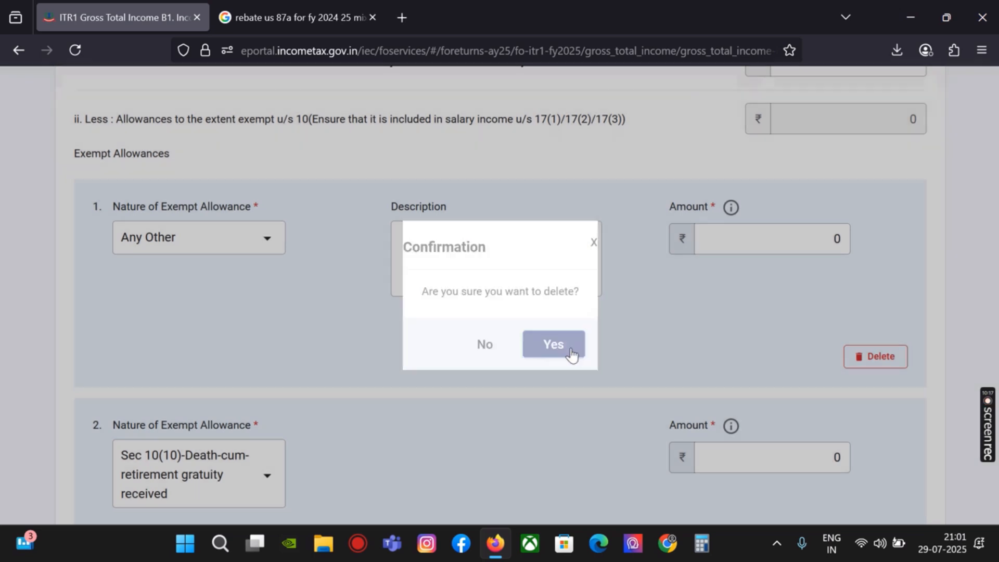
pyautogui.click(571, 354)
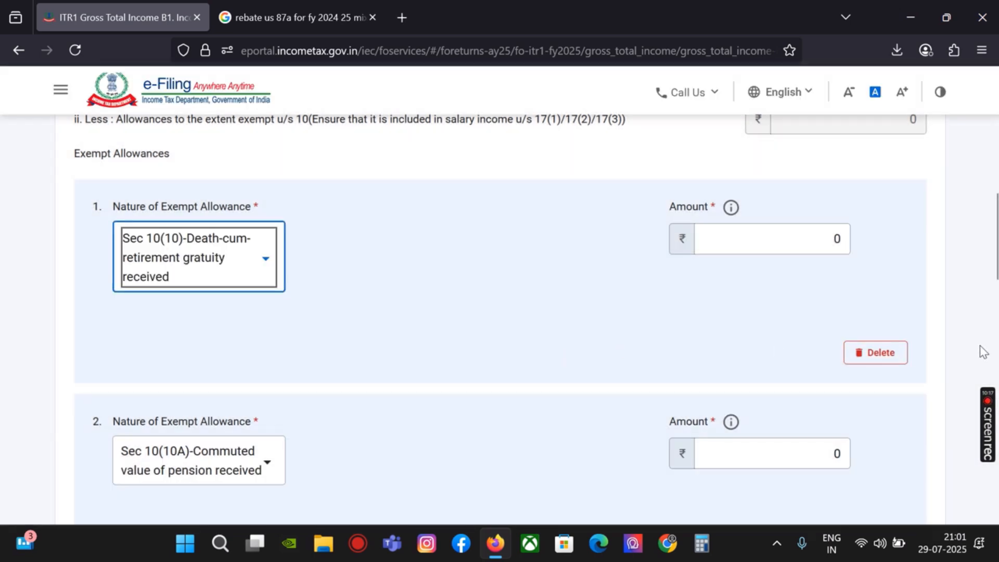
pyautogui.click(885, 351)
pyautogui.click(541, 353)
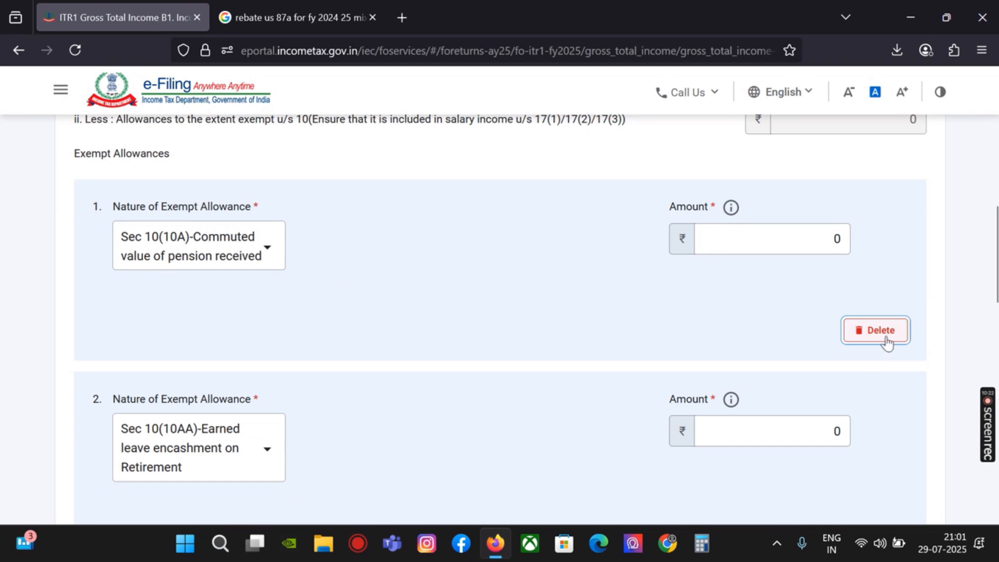
# Step: Delete the Sec 10(10A) commuted pension, Sec 10(10AA) leave encashment and blank entries from the exempt allowances
pyautogui.click(882, 333)
pyautogui.click(550, 345)
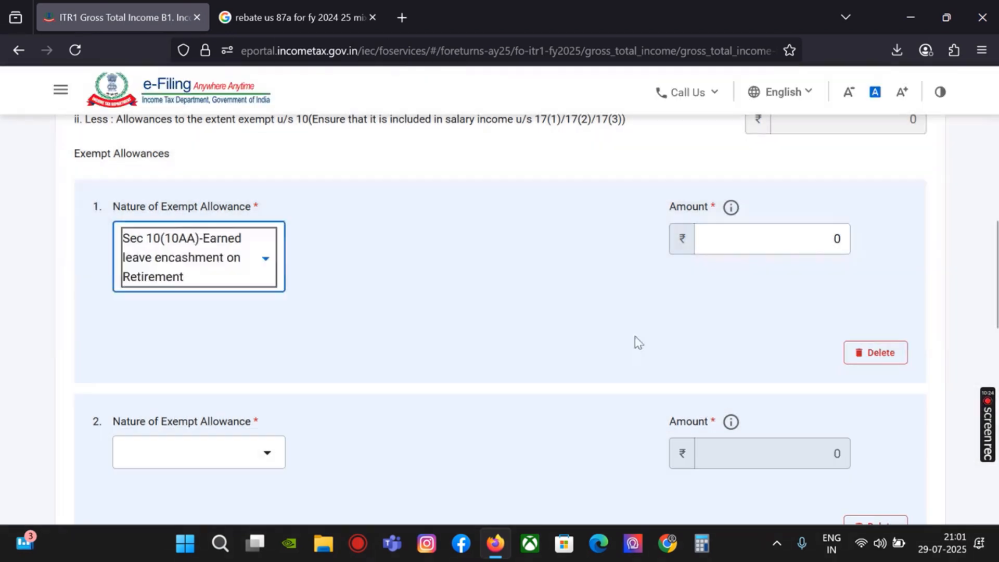
pyautogui.click(879, 357)
pyautogui.click(578, 346)
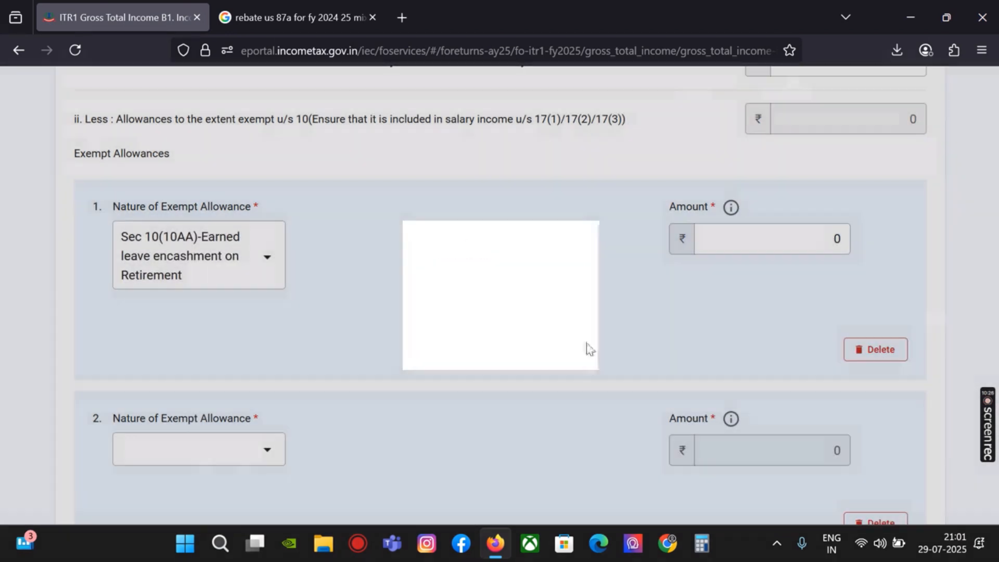
pyautogui.scroll(3, 885, 276)
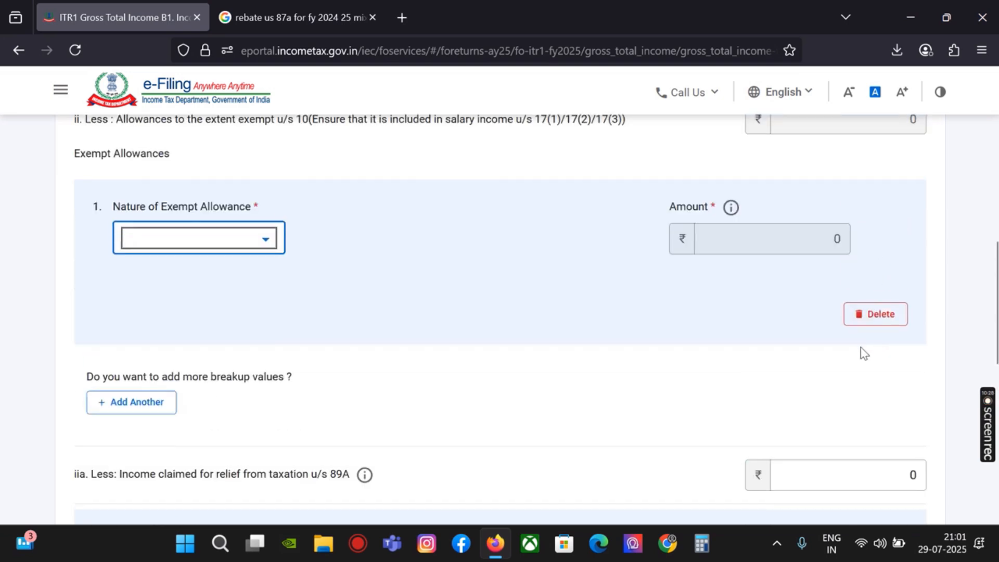
pyautogui.click(865, 315)
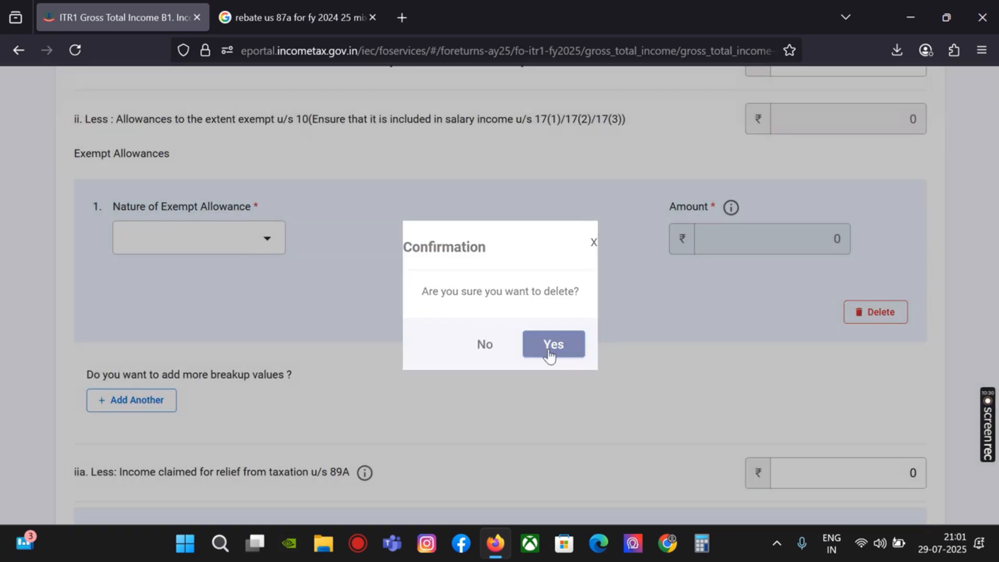
pyautogui.click(552, 346)
# Step: Save the salary income schedule and confirm the Gross Total Income schedule
pyautogui.scroll(-3, 739, 338)
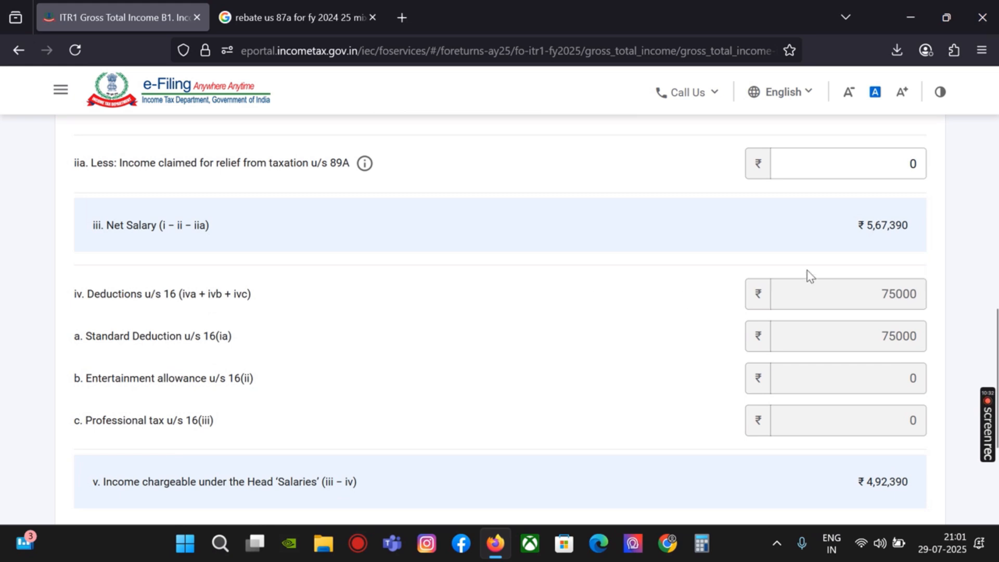
pyautogui.scroll(-4, 832, 277)
pyautogui.click(912, 359)
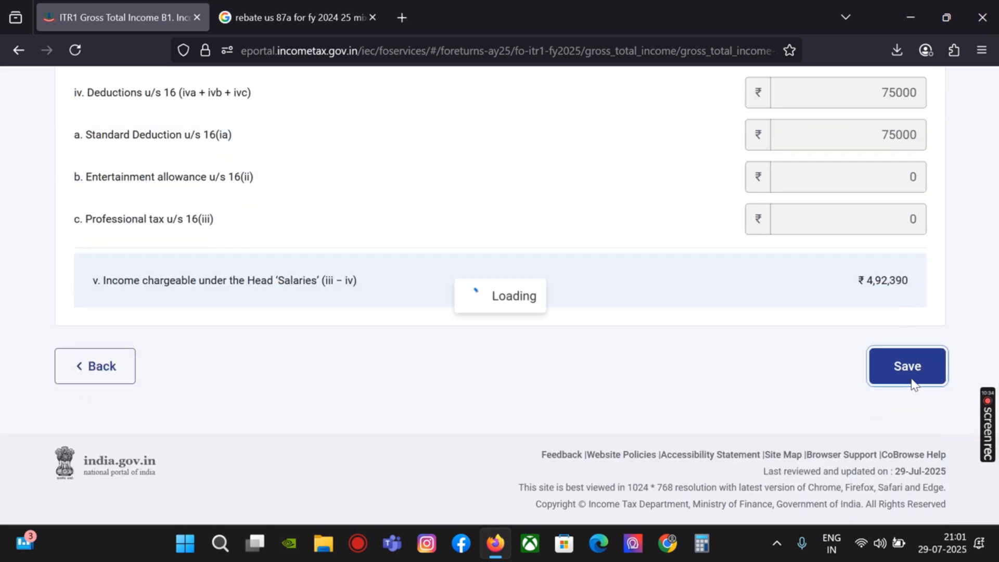
pyautogui.scroll(-15, 888, 346)
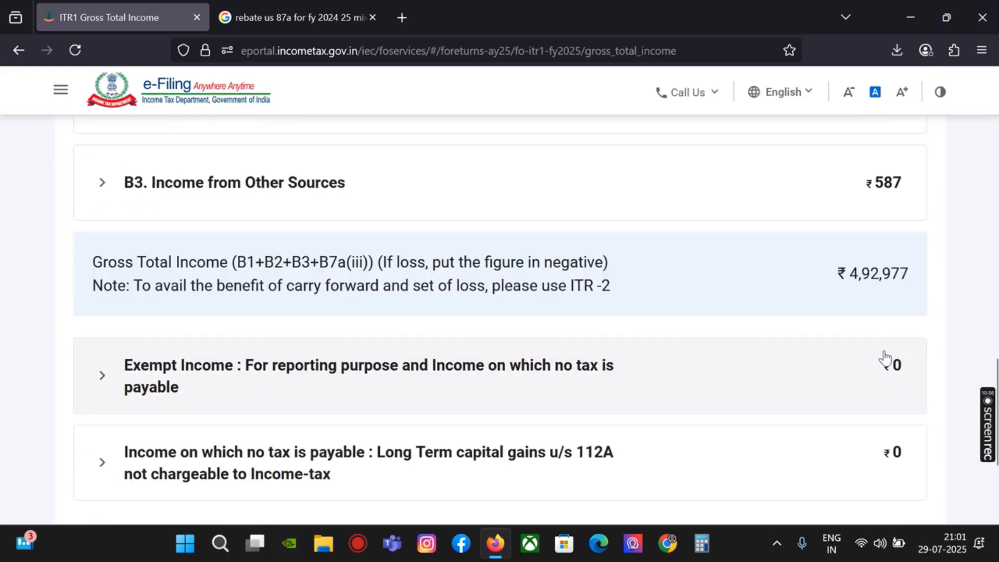
pyautogui.click(898, 359)
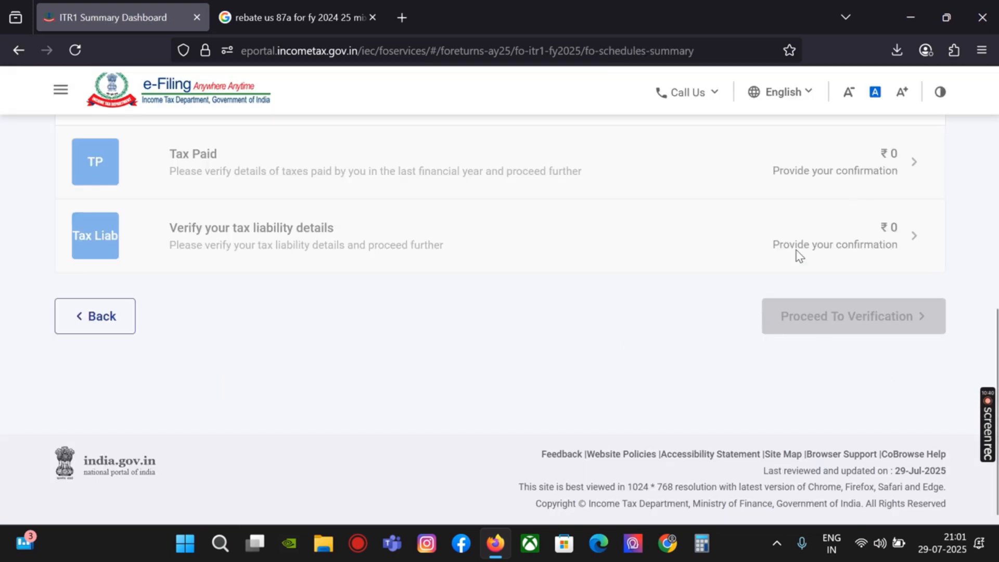
# Step: Open and confirm the Total Deductions and Tax Paid schedules from the return summary
pyautogui.scroll(5, 821, 277)
pyautogui.scroll(-3, 395, 270)
pyautogui.click(345, 223)
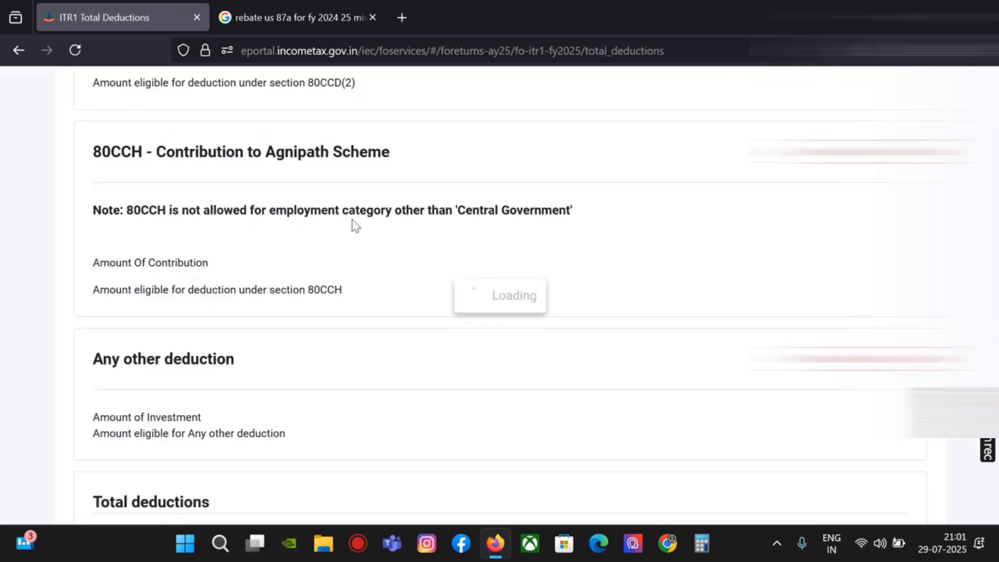
pyautogui.scroll(-5, 740, 286)
pyautogui.click(898, 365)
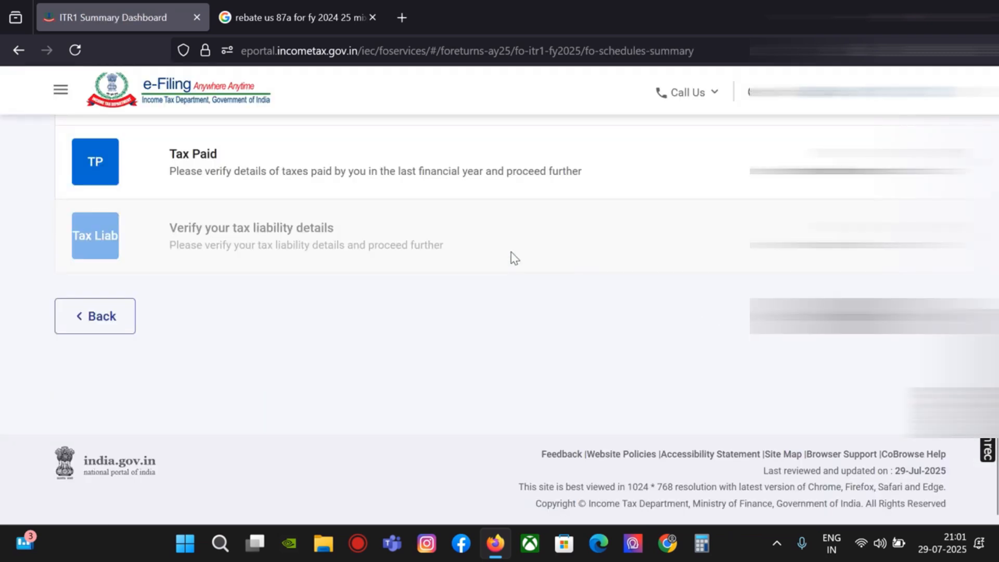
pyautogui.click(415, 185)
pyautogui.scroll(-5, 728, 291)
pyautogui.click(904, 366)
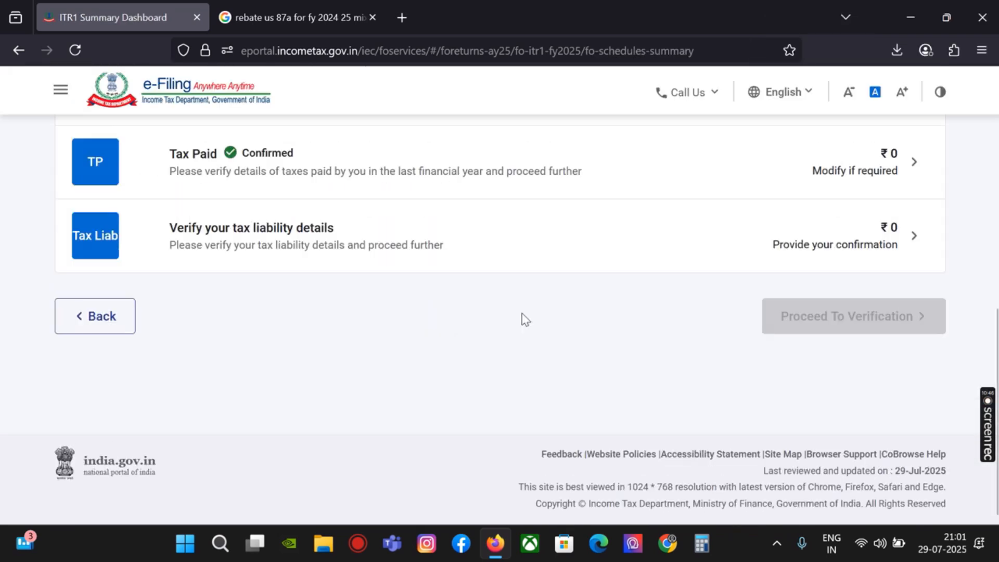
# Step: Confirm the tax liability details and proceed to verification from the return summary
pyautogui.click(495, 245)
pyautogui.scroll(-5, 830, 288)
pyautogui.click(920, 371)
pyautogui.click(917, 308)
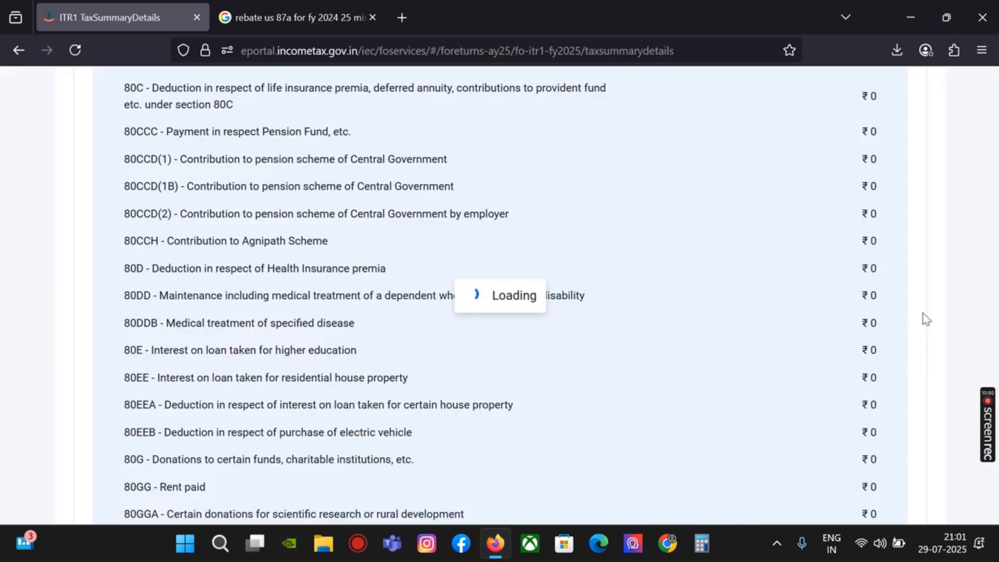
# Step: Review the tax summary down to Amount Payable/Refund and continue to preview and submit the return
pyautogui.scroll(-10, 885, 333)
pyautogui.scroll(-5, 827, 350)
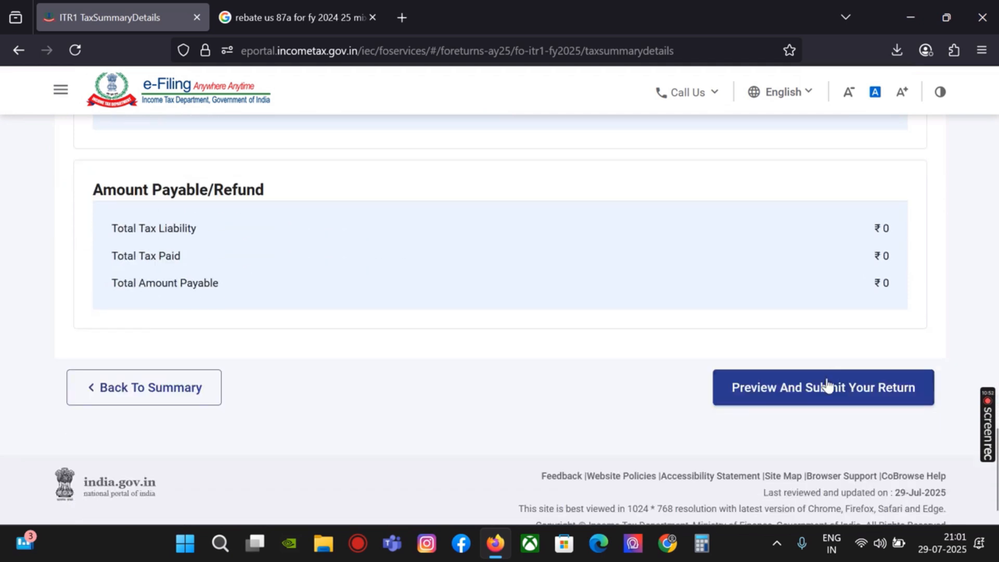
pyautogui.scroll(10, 843, 339)
pyautogui.scroll(-10, 844, 341)
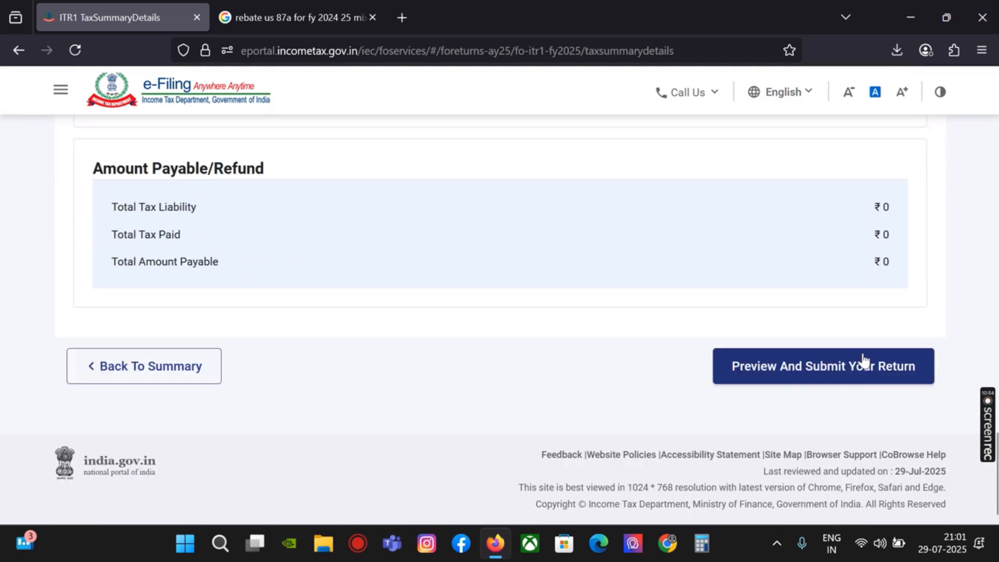
pyautogui.click(865, 360)
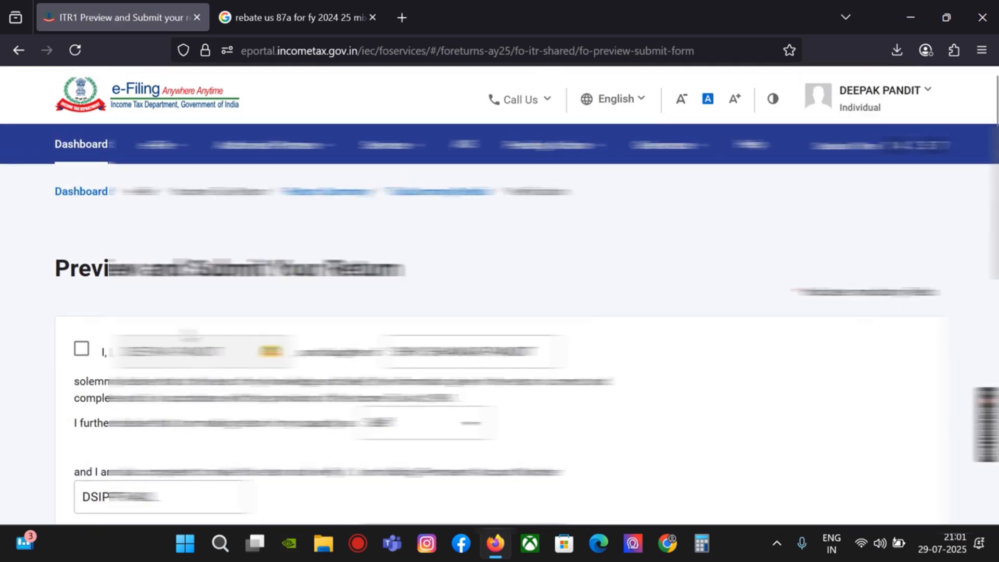
# Step: Accept the taxpayer declaration, leave the Tax Return Preparer details blank, and proceed to internal validation
pyautogui.click(82, 349)
pyautogui.scroll(-6, 83, 351)
pyautogui.click(83, 352)
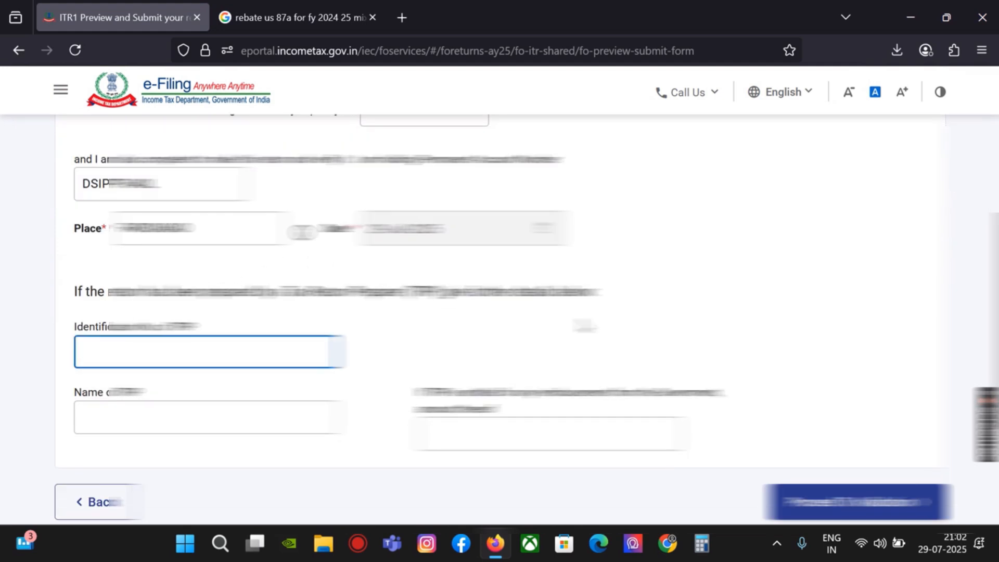
pyautogui.scroll(-3, 875, 385)
pyautogui.click(874, 375)
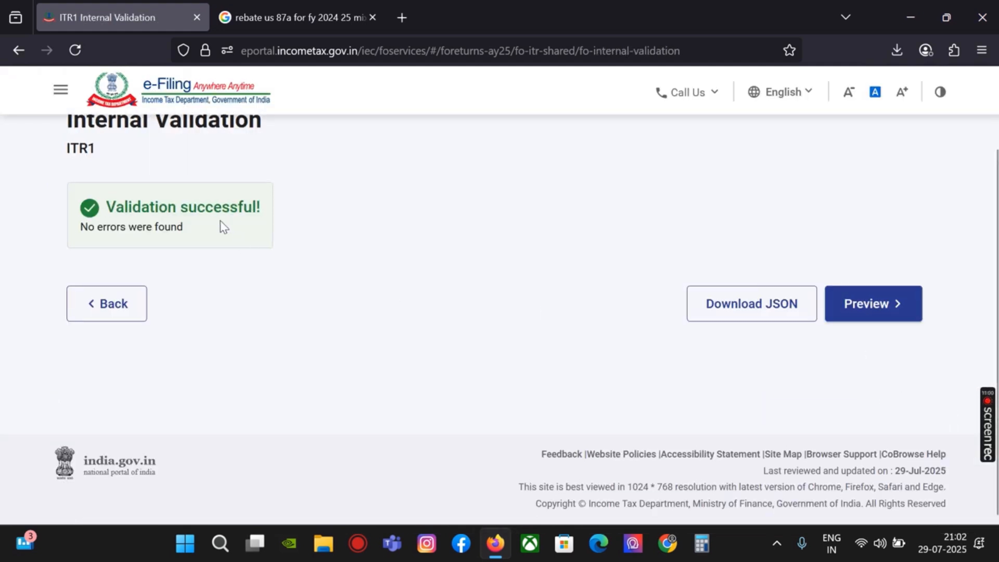
# Step: Preview the completed return, validate it for upload and proceed to the verification method selection
pyautogui.click(885, 307)
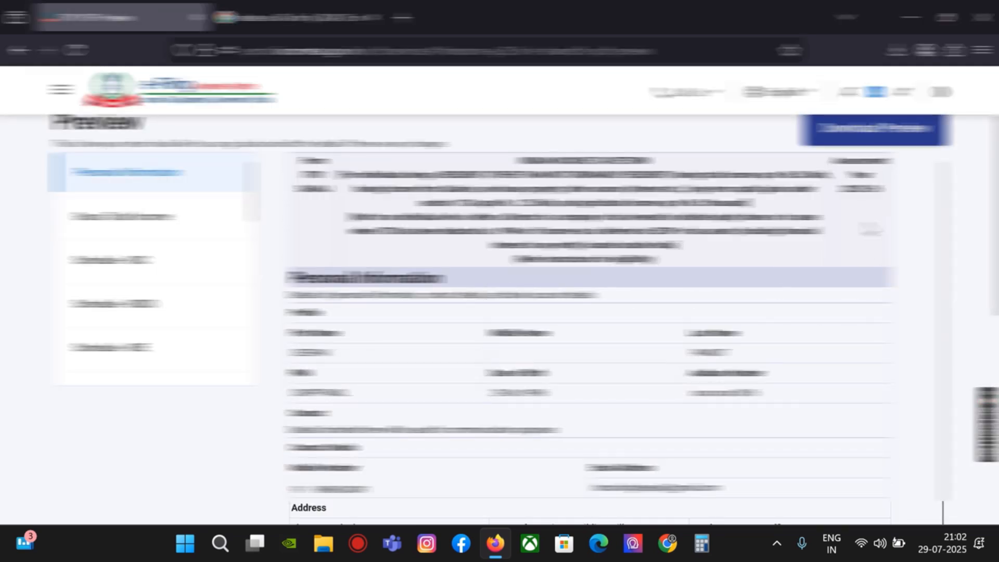
pyautogui.scroll(-10, 867, 239)
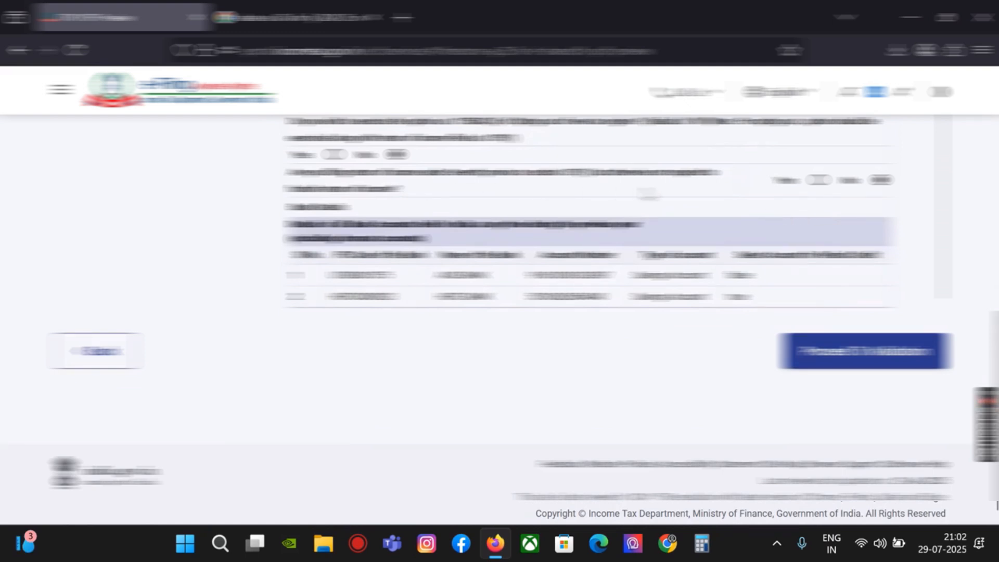
pyautogui.scroll(-1, 874, 283)
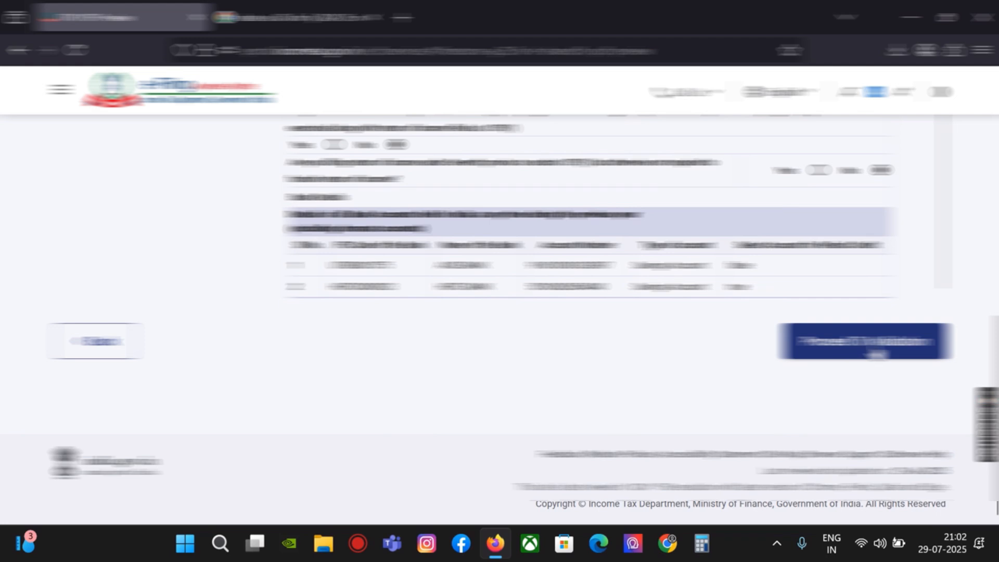
pyautogui.click(877, 354)
pyautogui.click(877, 430)
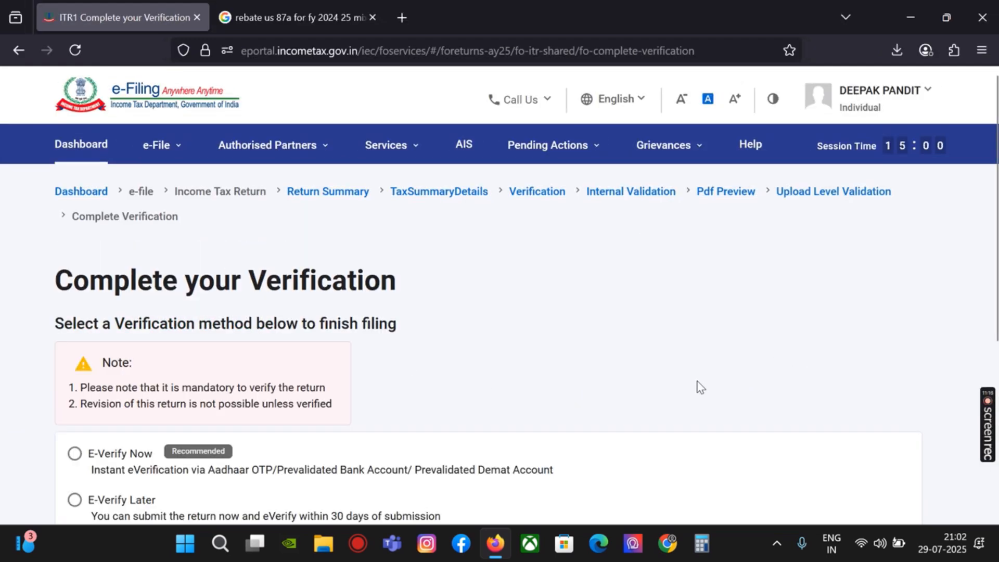
# Step: Choose E-Verify Now as the verification method and continue
pyautogui.scroll(-3, 189, 352)
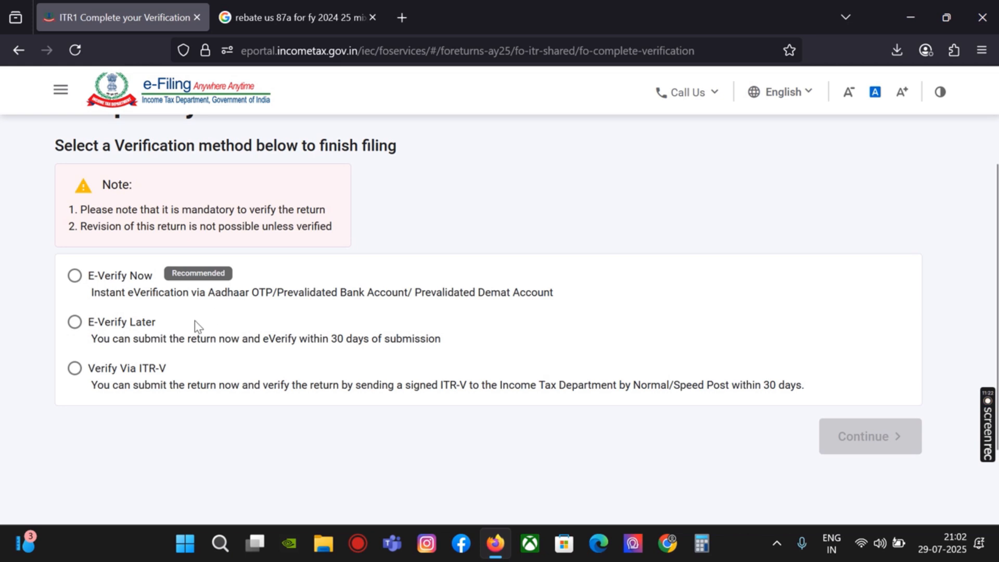
pyautogui.click(75, 276)
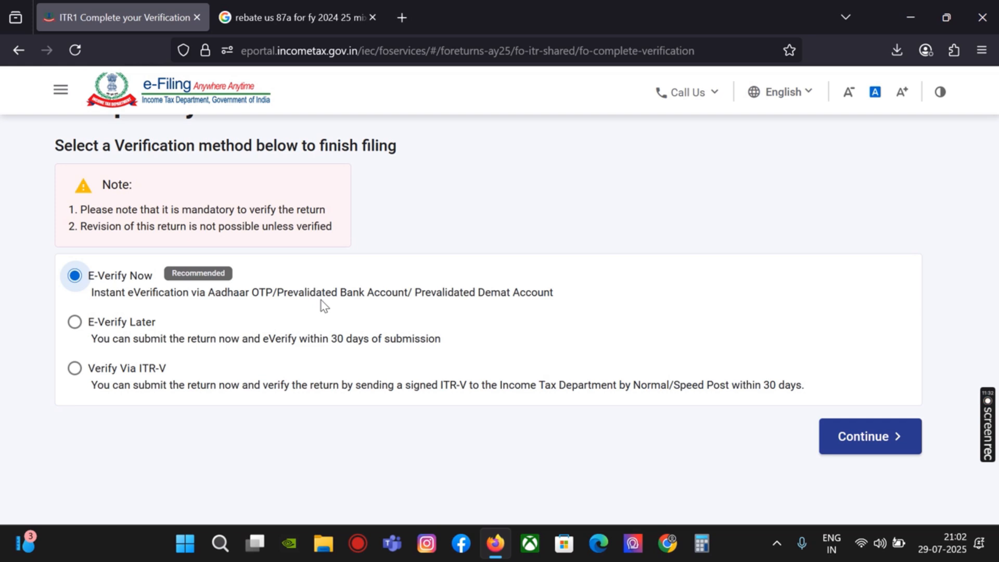
pyautogui.click(858, 441)
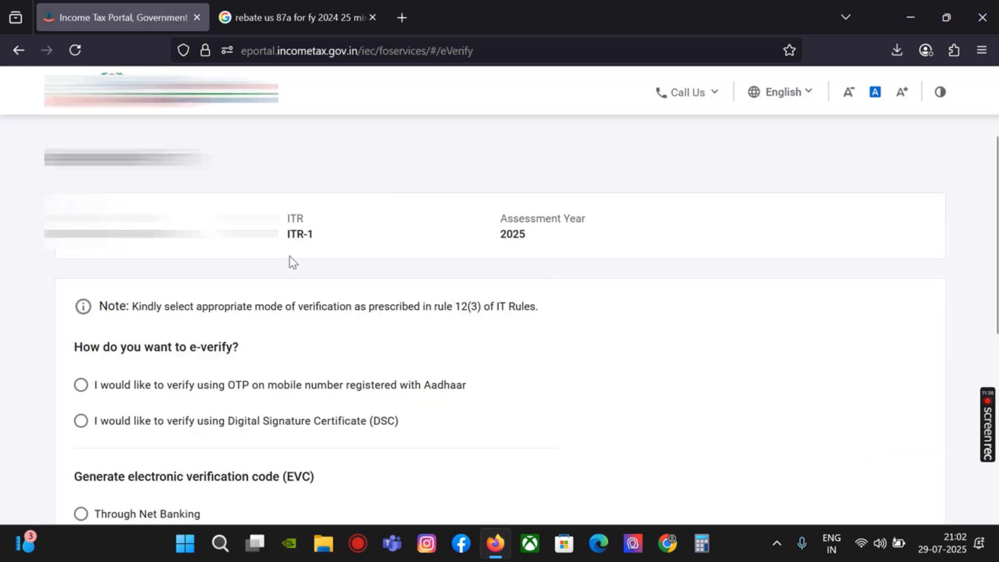
# Step: Choose e-verification by OTP on the Aadhaar-registered mobile number, agree to validate the Aadhaar details, and generate the OTP
pyautogui.scroll(-3, 292, 259)
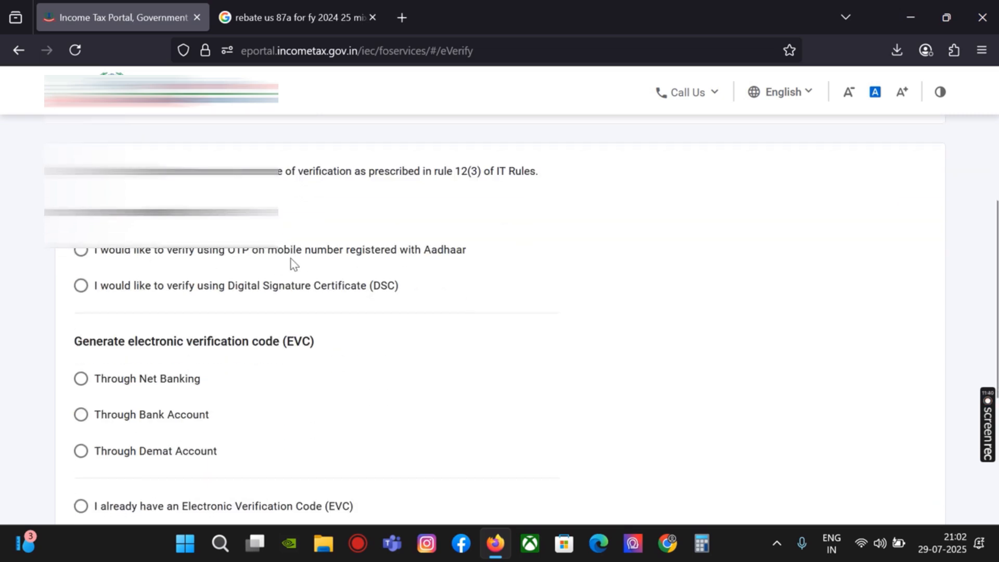
pyautogui.click(79, 253)
pyautogui.scroll(-5, 832, 339)
pyautogui.click(909, 379)
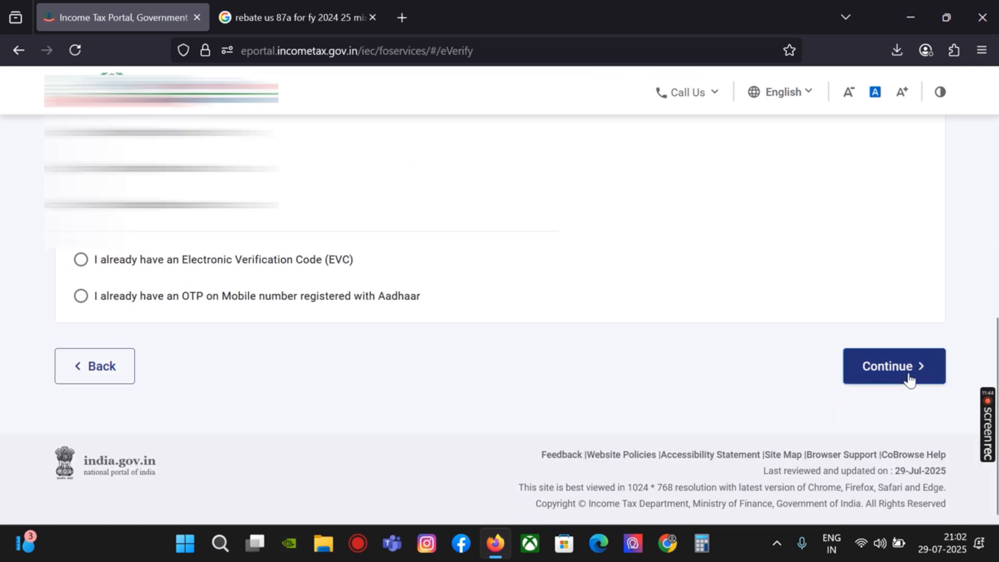
pyautogui.click(314, 336)
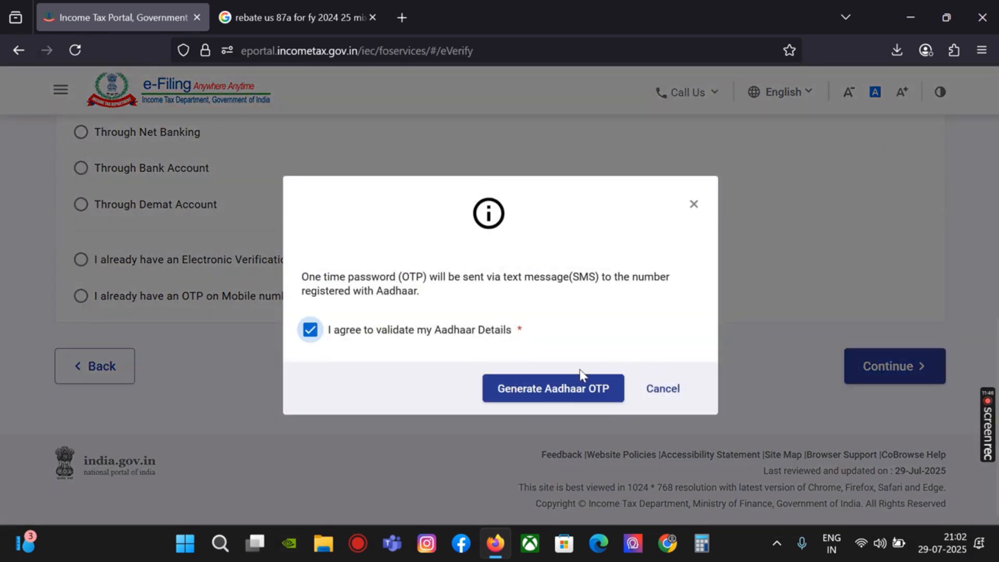
pyautogui.click(558, 394)
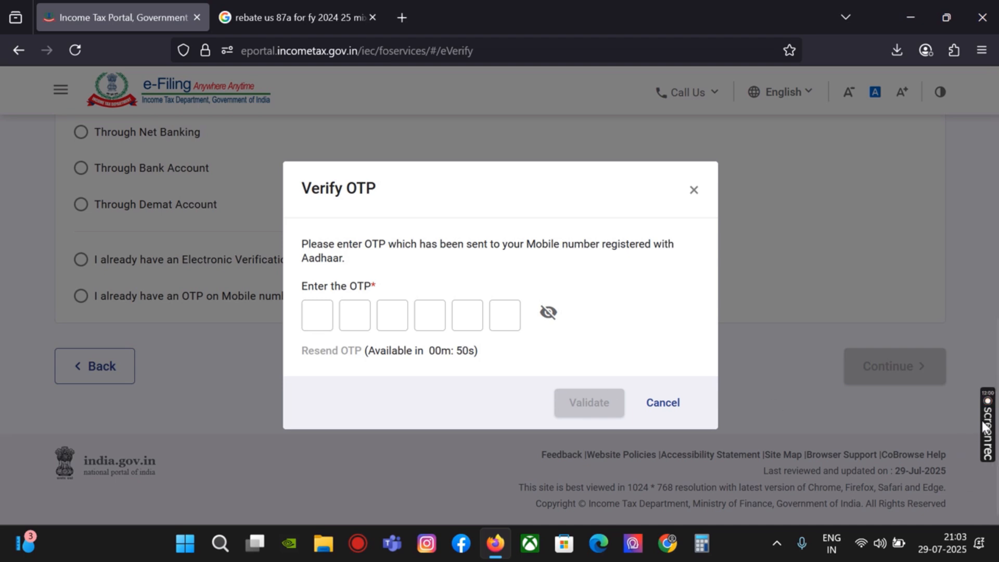
# Step: Enter the six-digit Aadhaar OTP in the Verify OTP dialog and validate it
pyautogui.moveTo(986, 427)
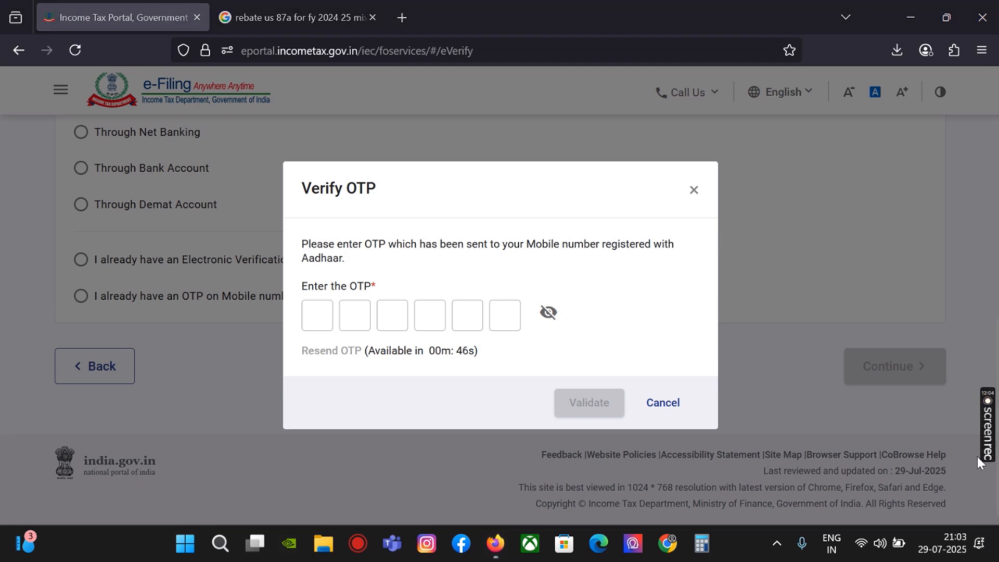
pyautogui.moveTo(991, 464)
pyautogui.click(331, 311)
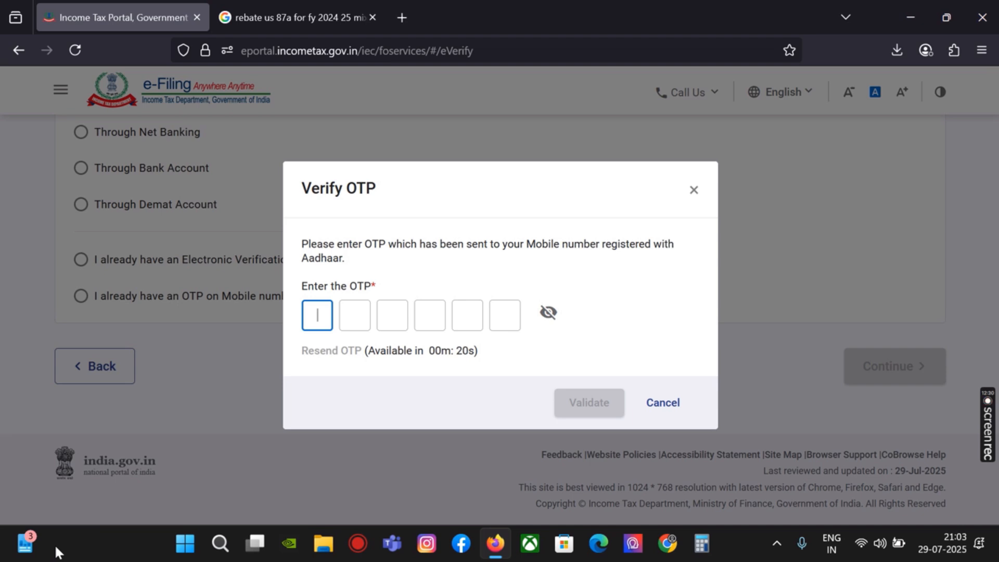
pyautogui.write('•')
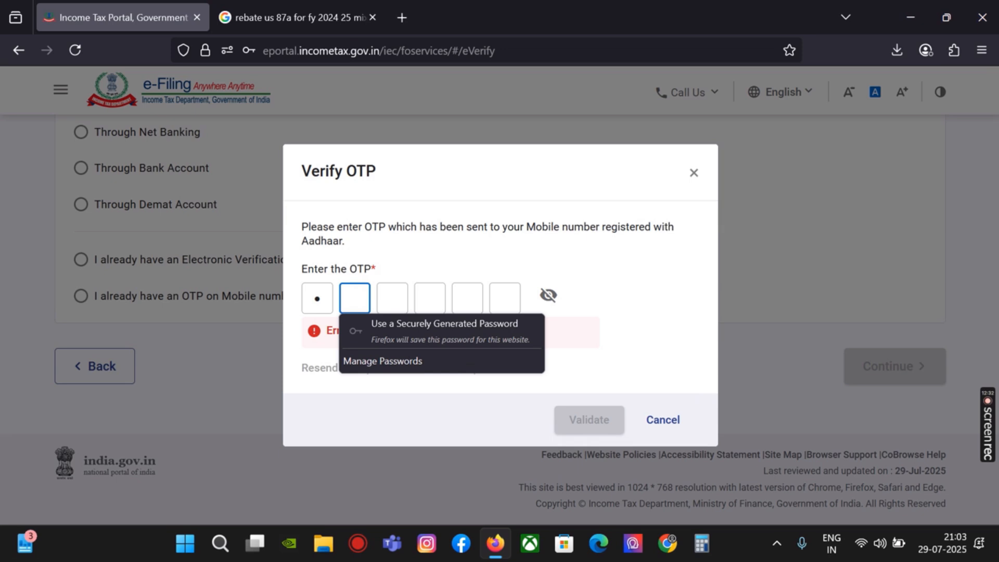
pyautogui.moveTo(25, 544)
pyautogui.write('•')
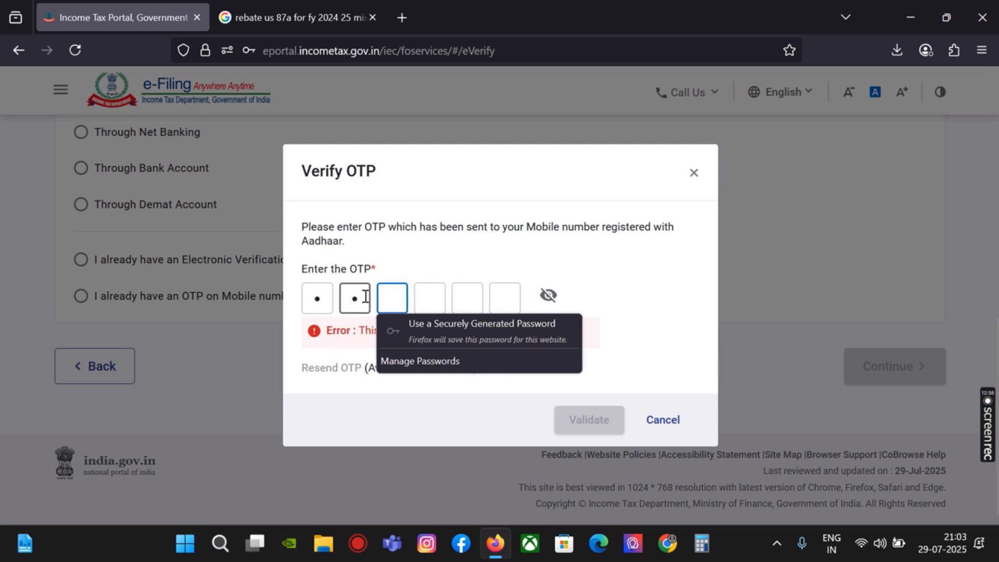
pyautogui.write('••')
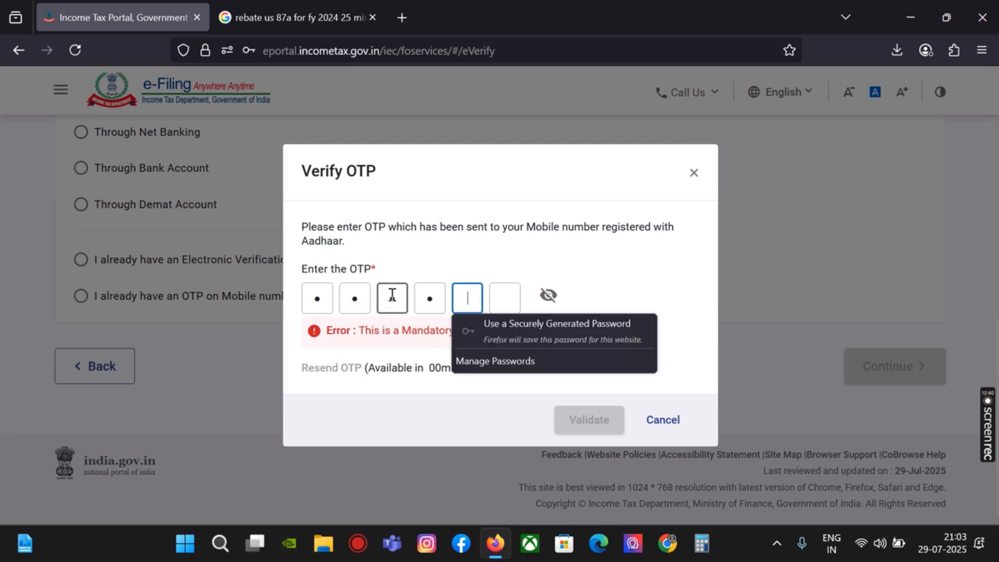
pyautogui.write('••')
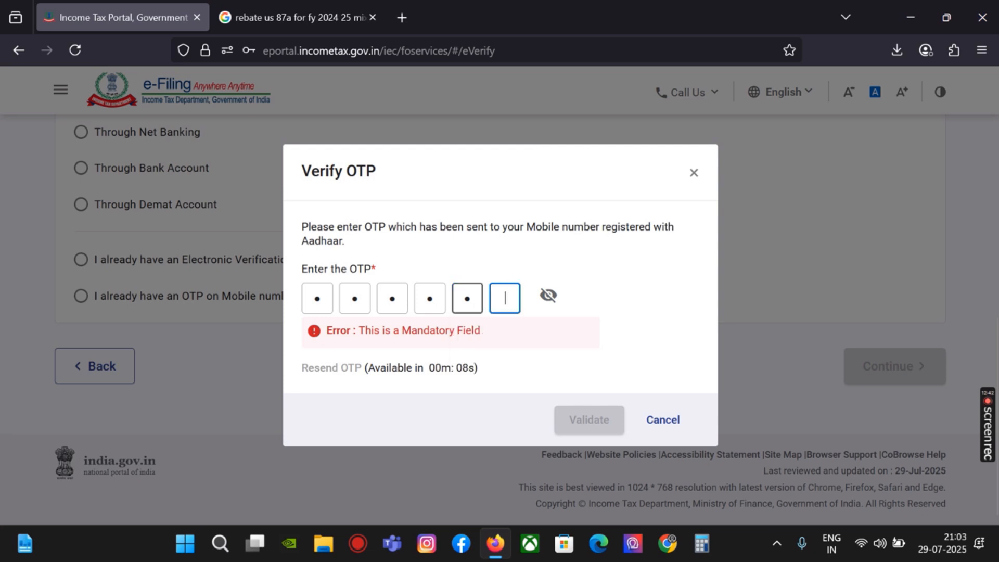
pyautogui.click(599, 409)
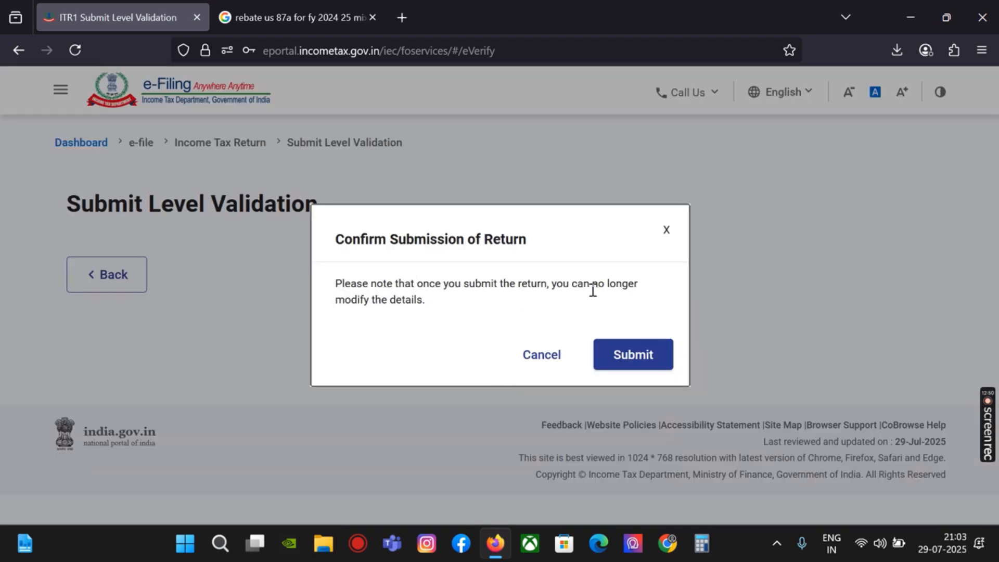
# Step: Submit the return, proceed past the submit level validation, and open the return acknowledgement PDF
pyautogui.click(631, 353)
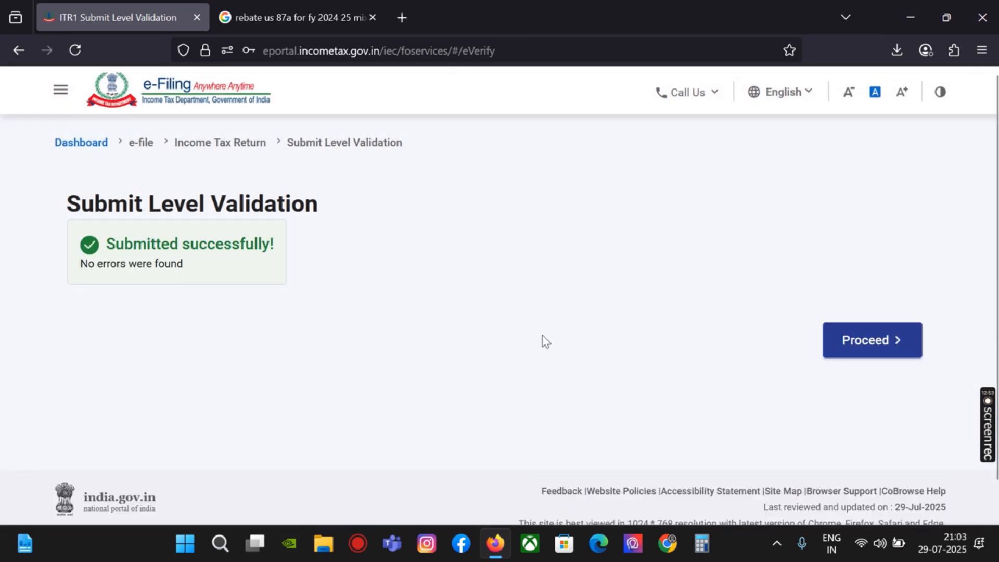
pyautogui.click(864, 343)
pyautogui.click(592, 343)
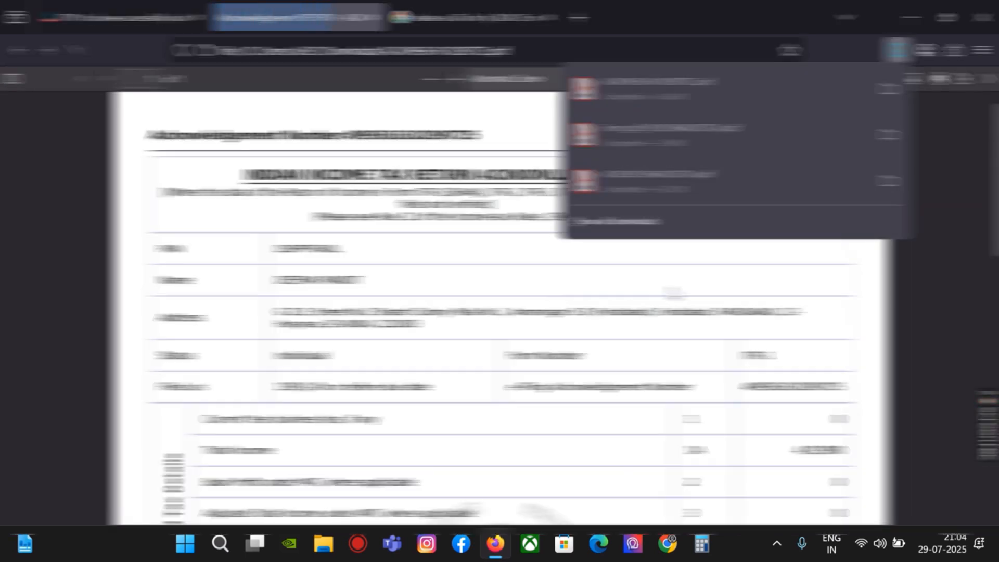
# Step: Examine the Indian Income Tax Return Acknowledgement and close the section 87A rebate search page
pyautogui.scroll(-12, 844, 273)
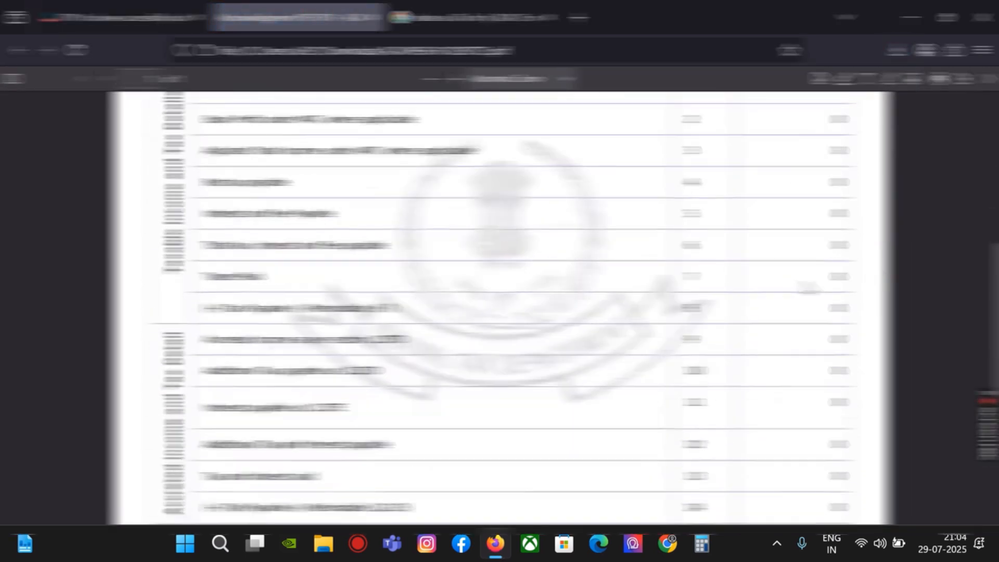
pyautogui.scroll(9, 804, 280)
pyautogui.scroll(3, 805, 280)
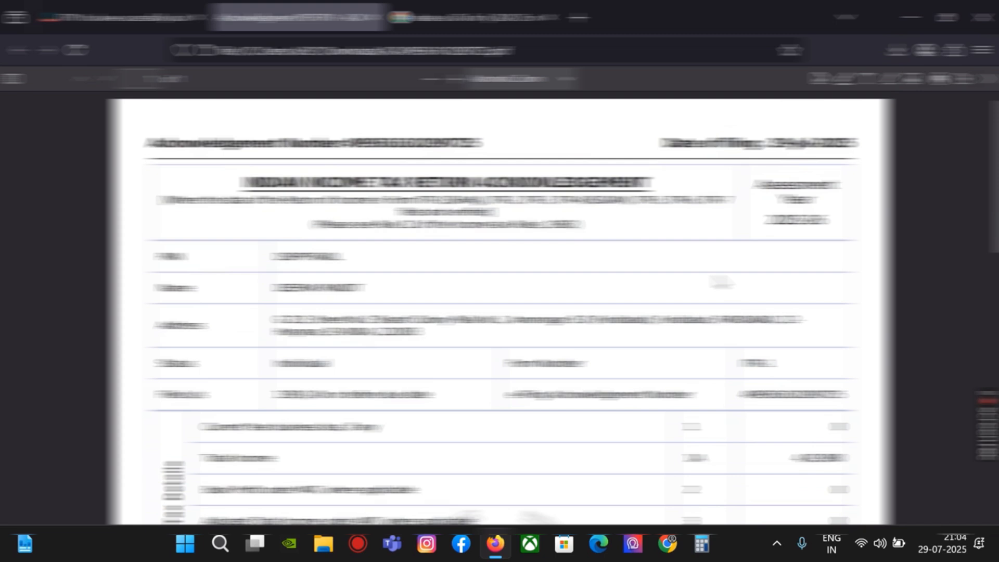
pyautogui.click(431, 17)
pyautogui.click(555, 17)
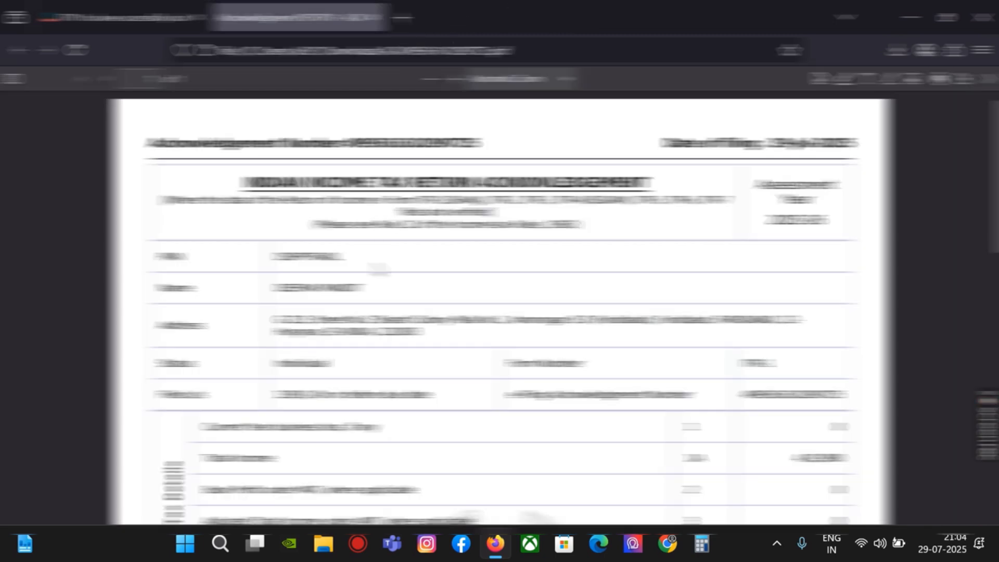